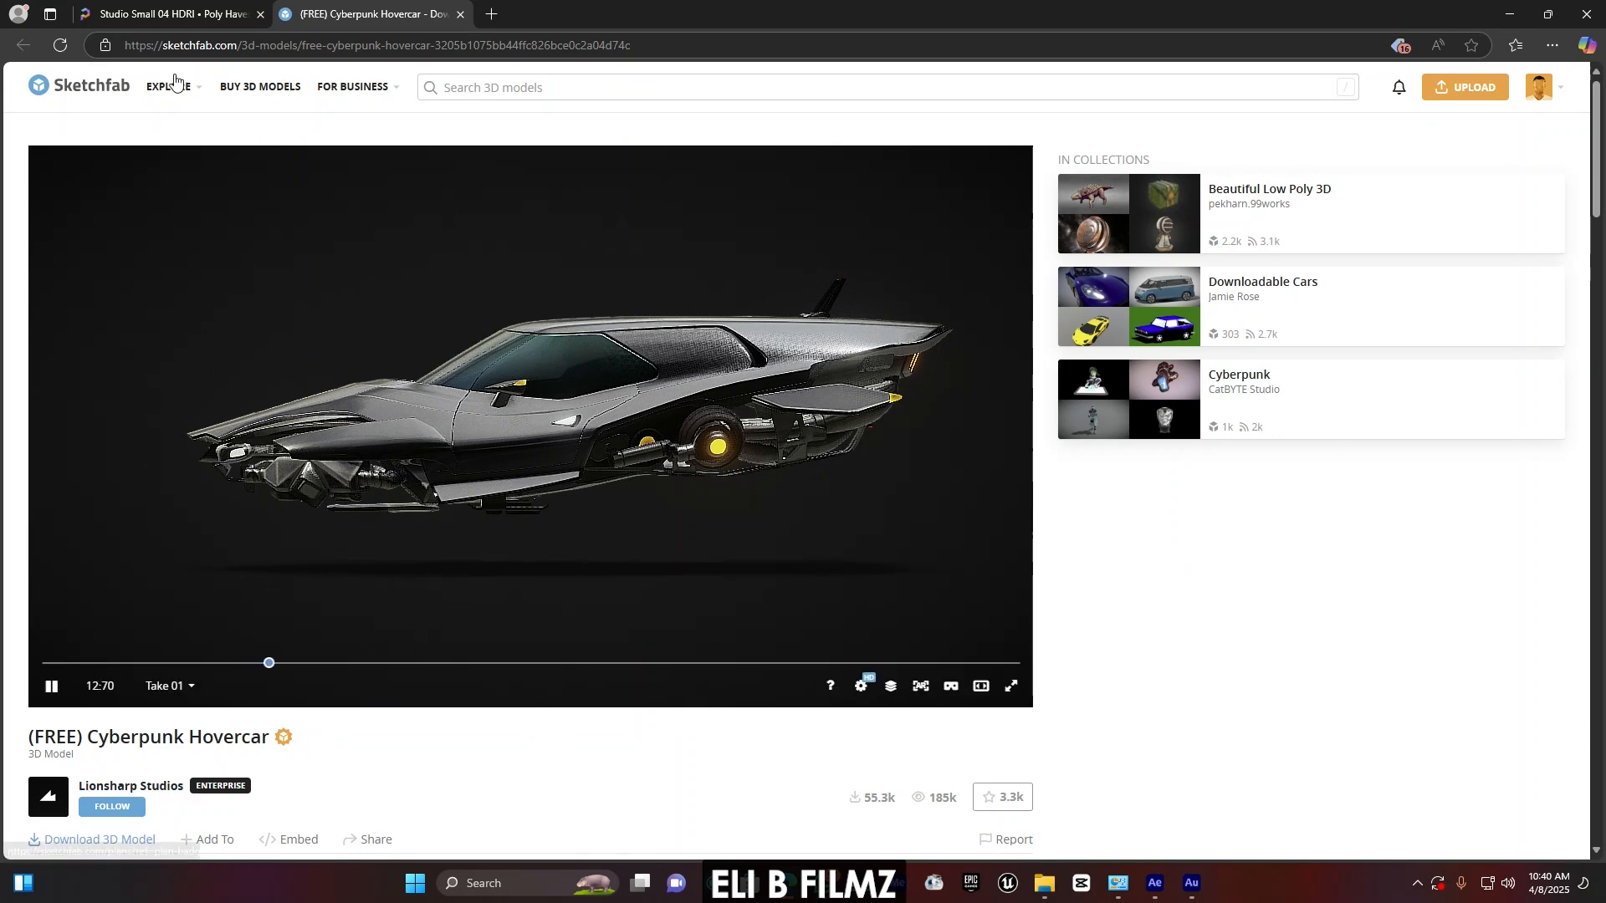
# - Check the resolution options of the Studio Small 04 HDRI on Poly Haven, and preview the desk footage in After Effects
pyautogui.click(155, 10)
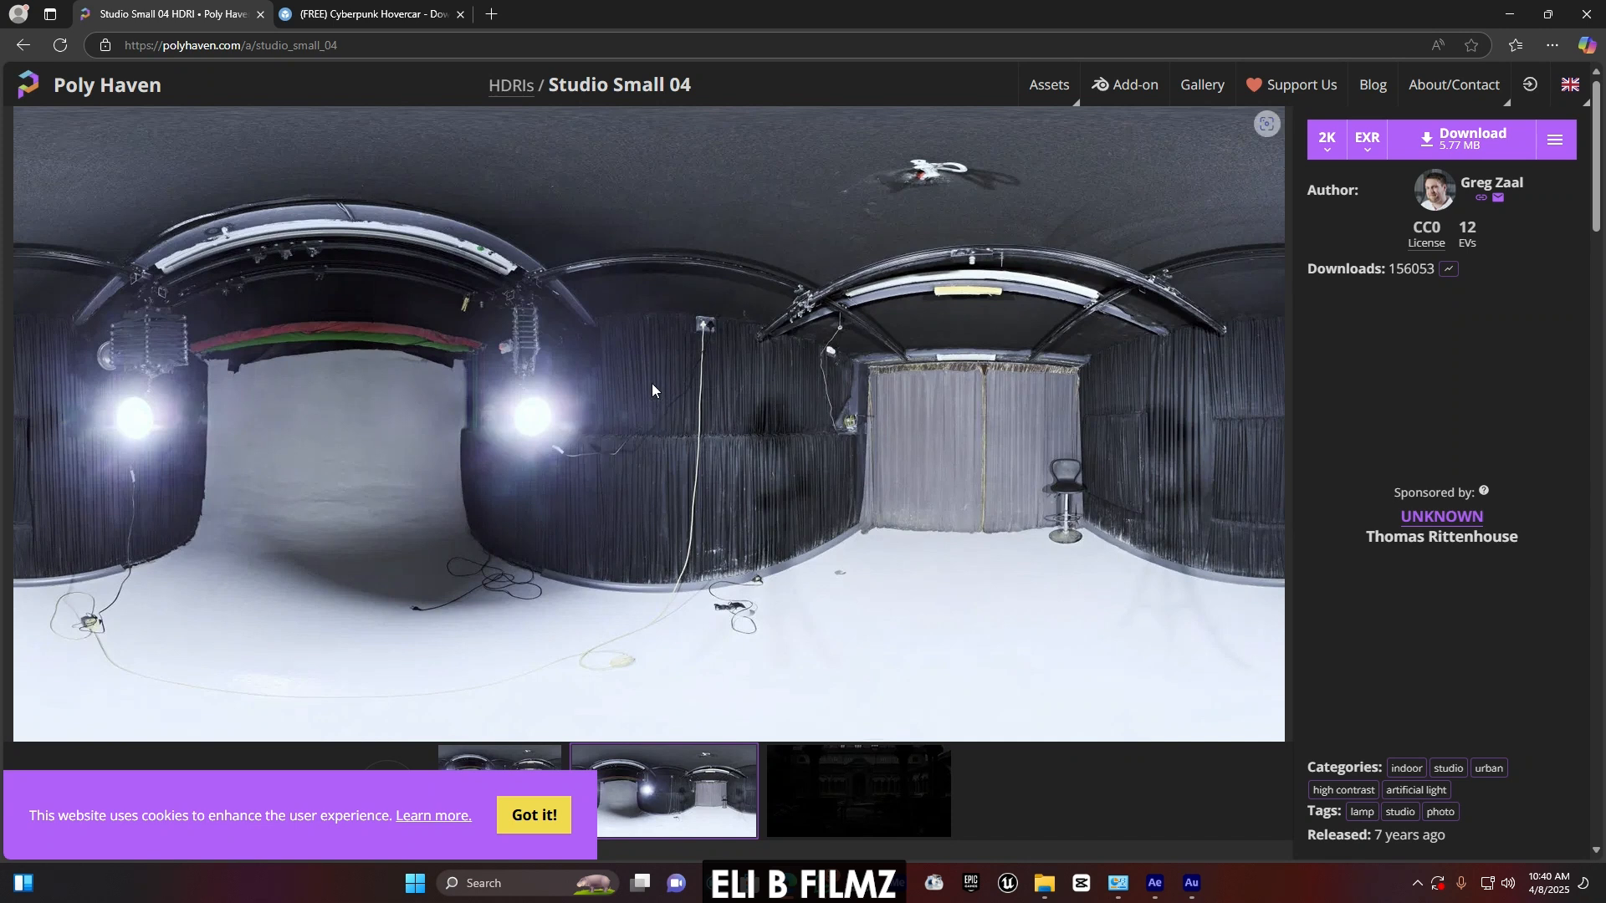
pyautogui.click(1327, 140)
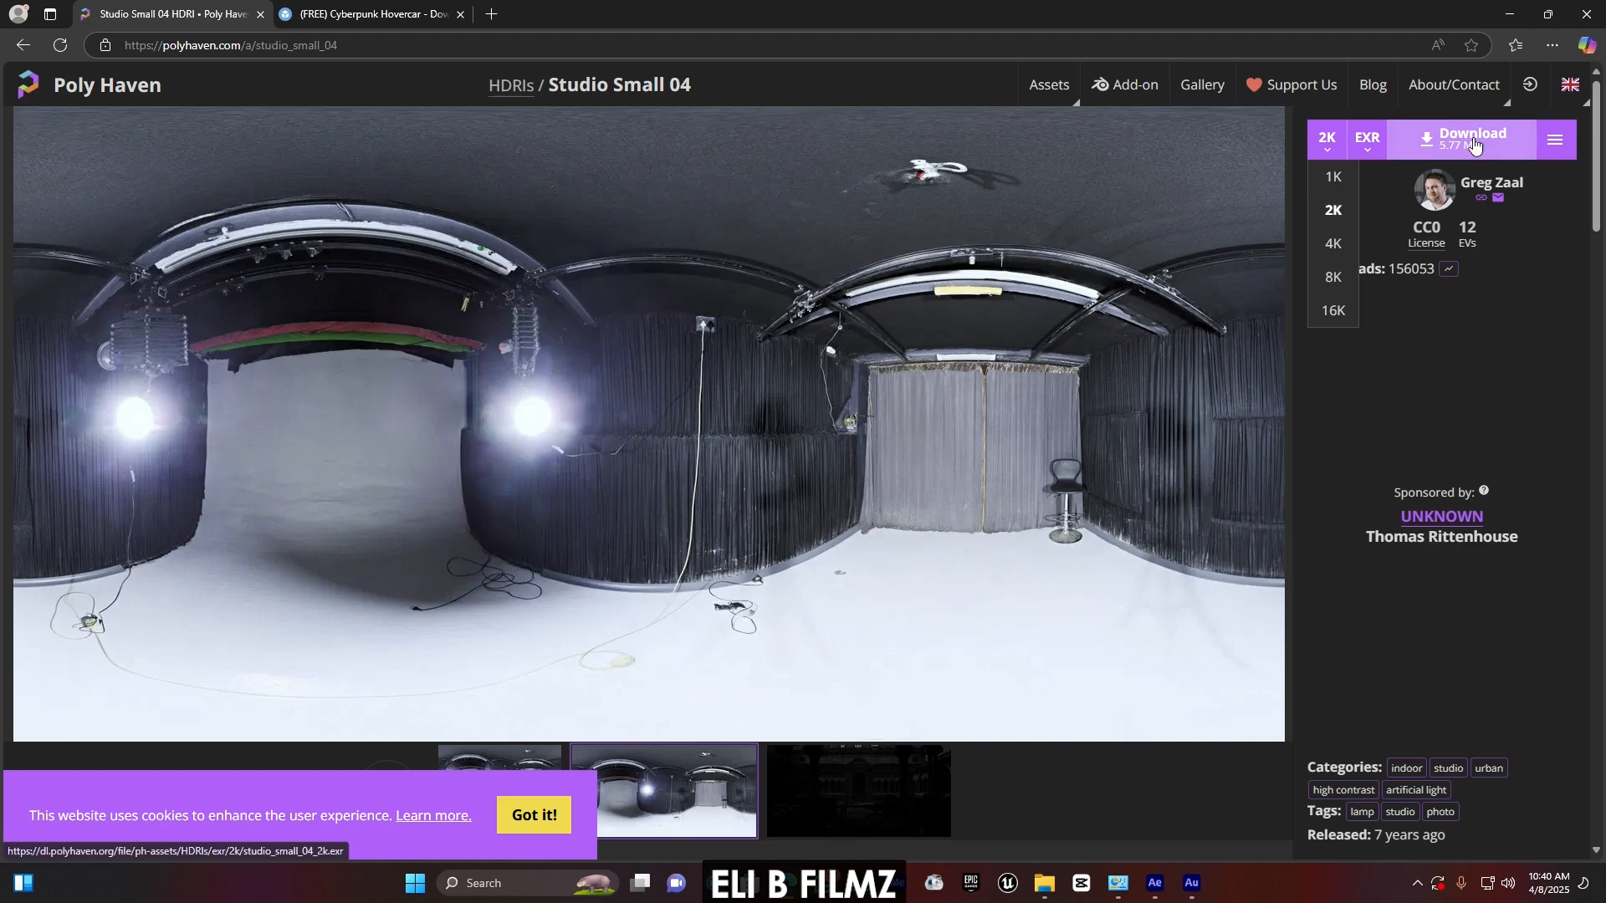
pyautogui.click(1155, 882)
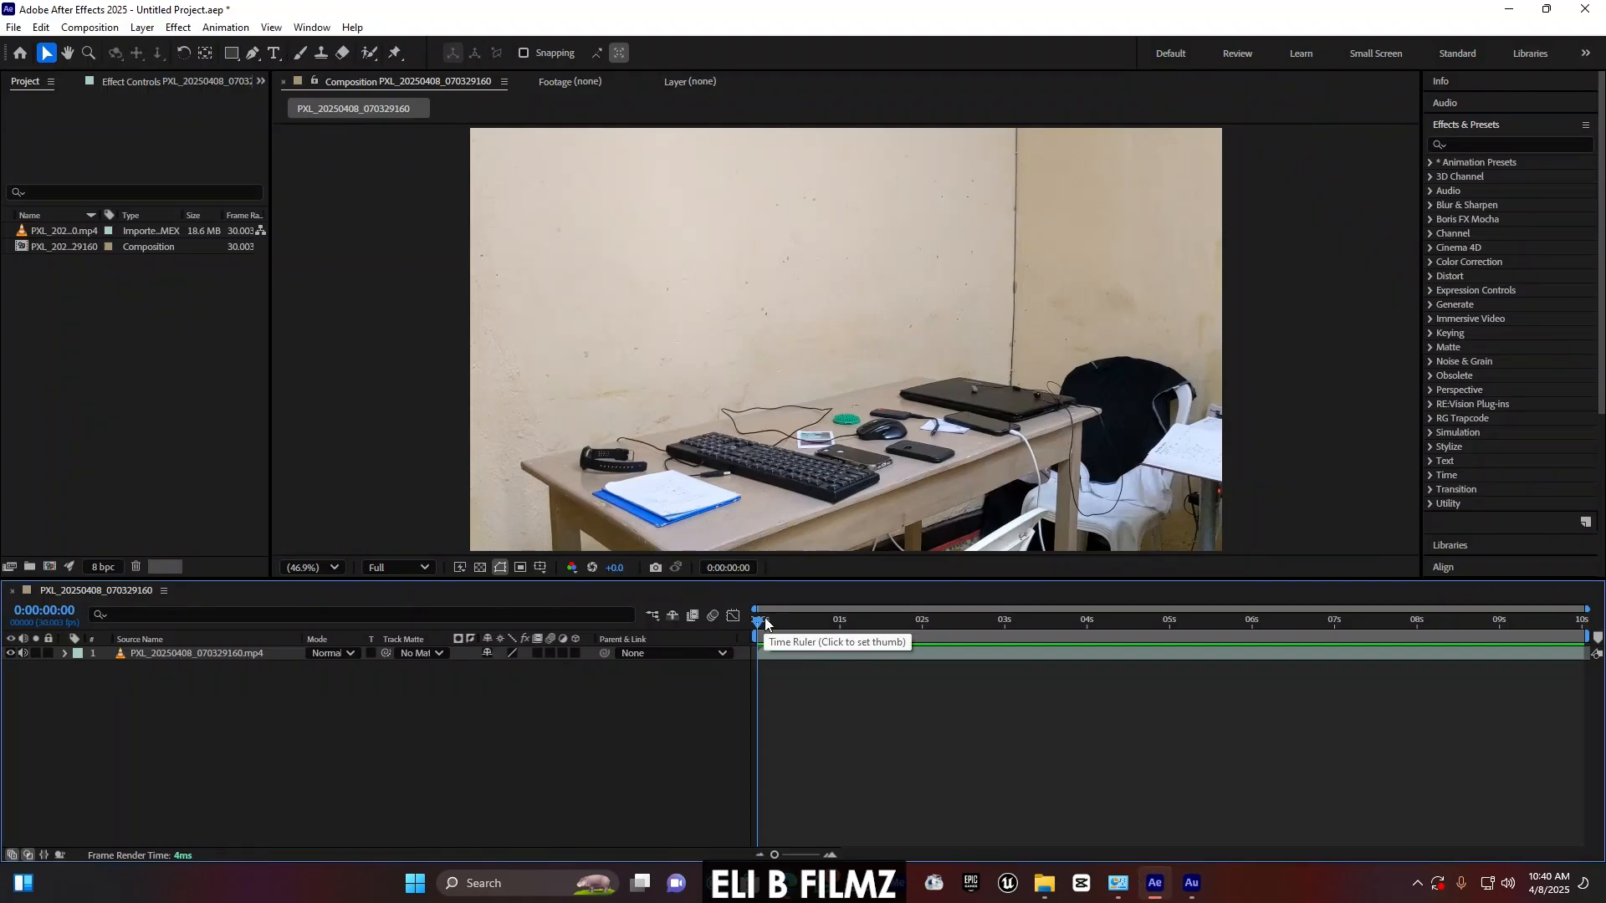
pyautogui.moveTo(765, 620); pyautogui.dragTo(1127, 629)
pyautogui.press('space')
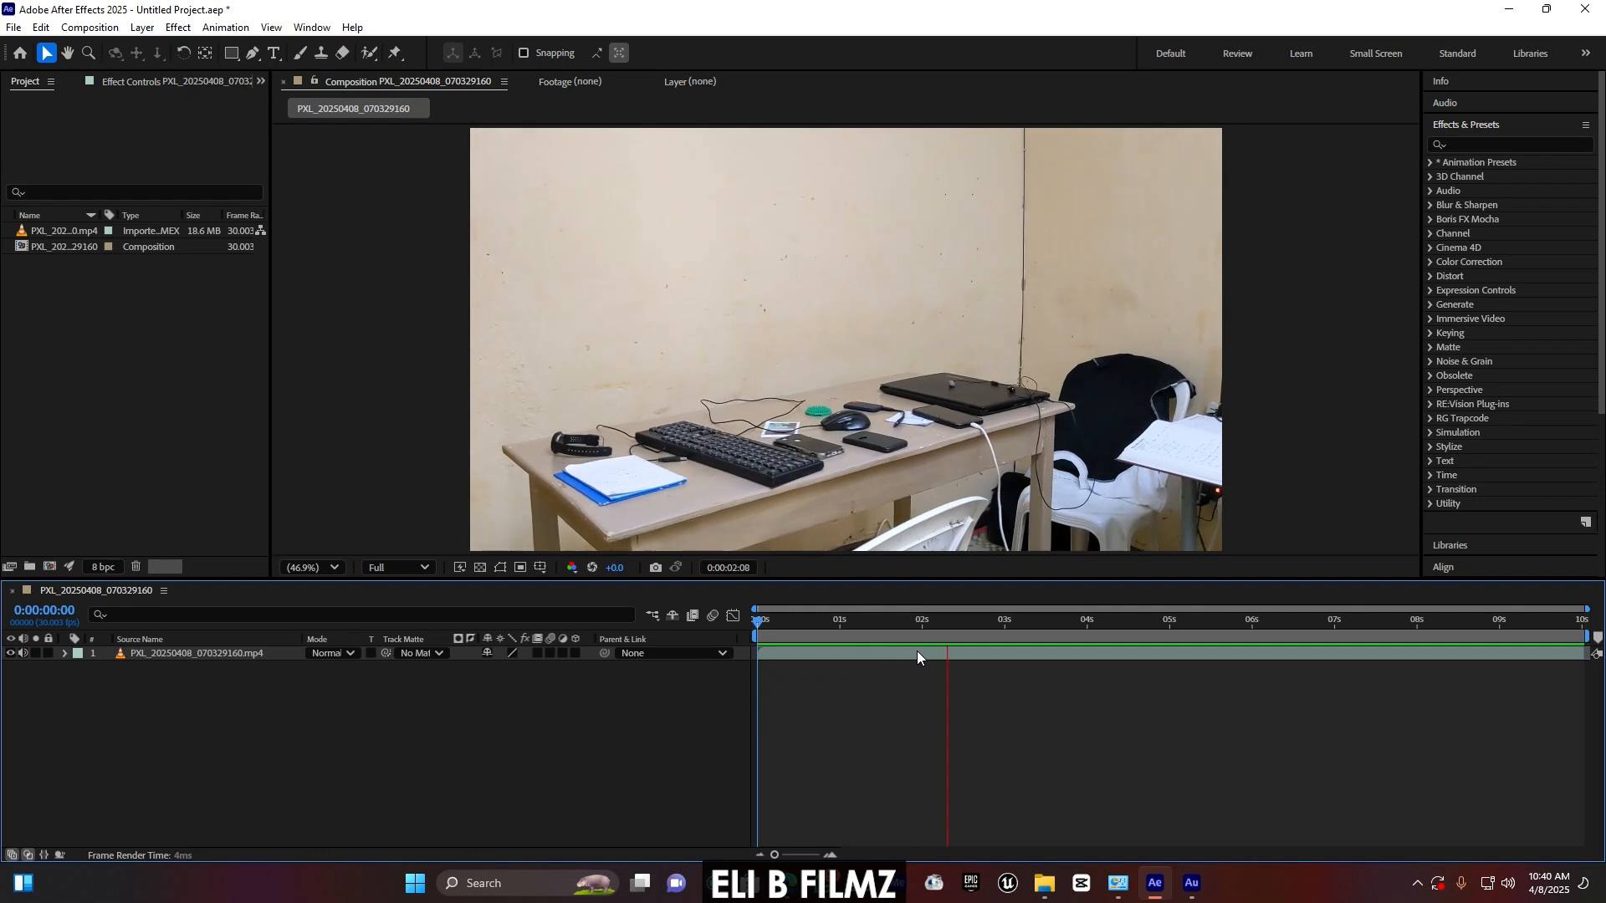
pyautogui.click(986, 624)
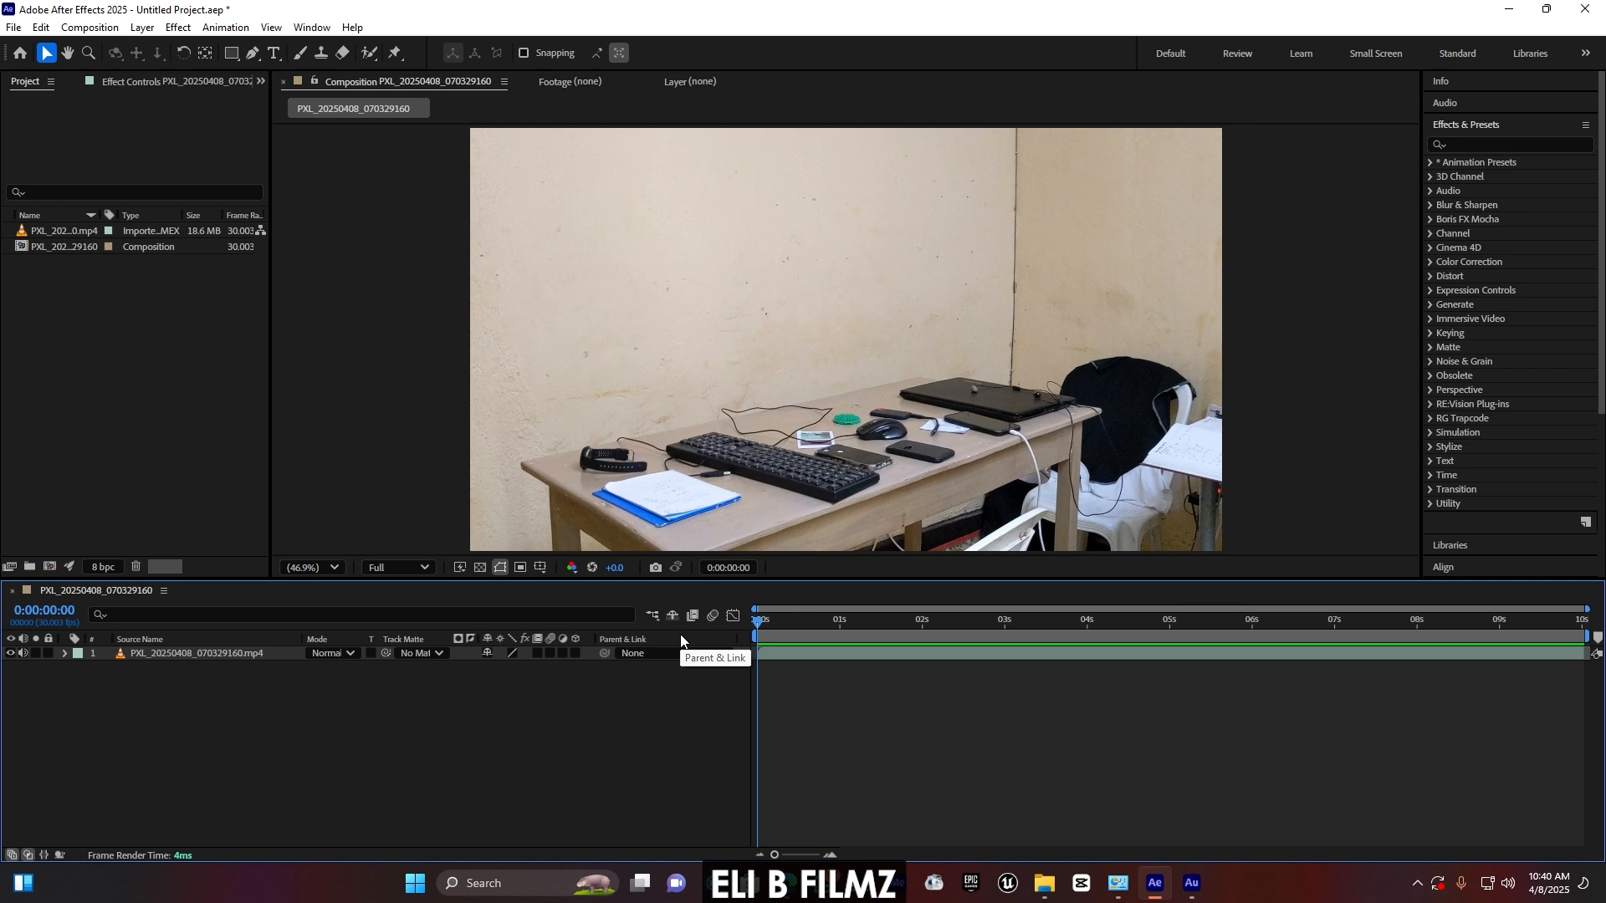
# - Run a 3D camera track on the PXL_20250408_070329160.mp4 layer
pyautogui.click(1481, 123)
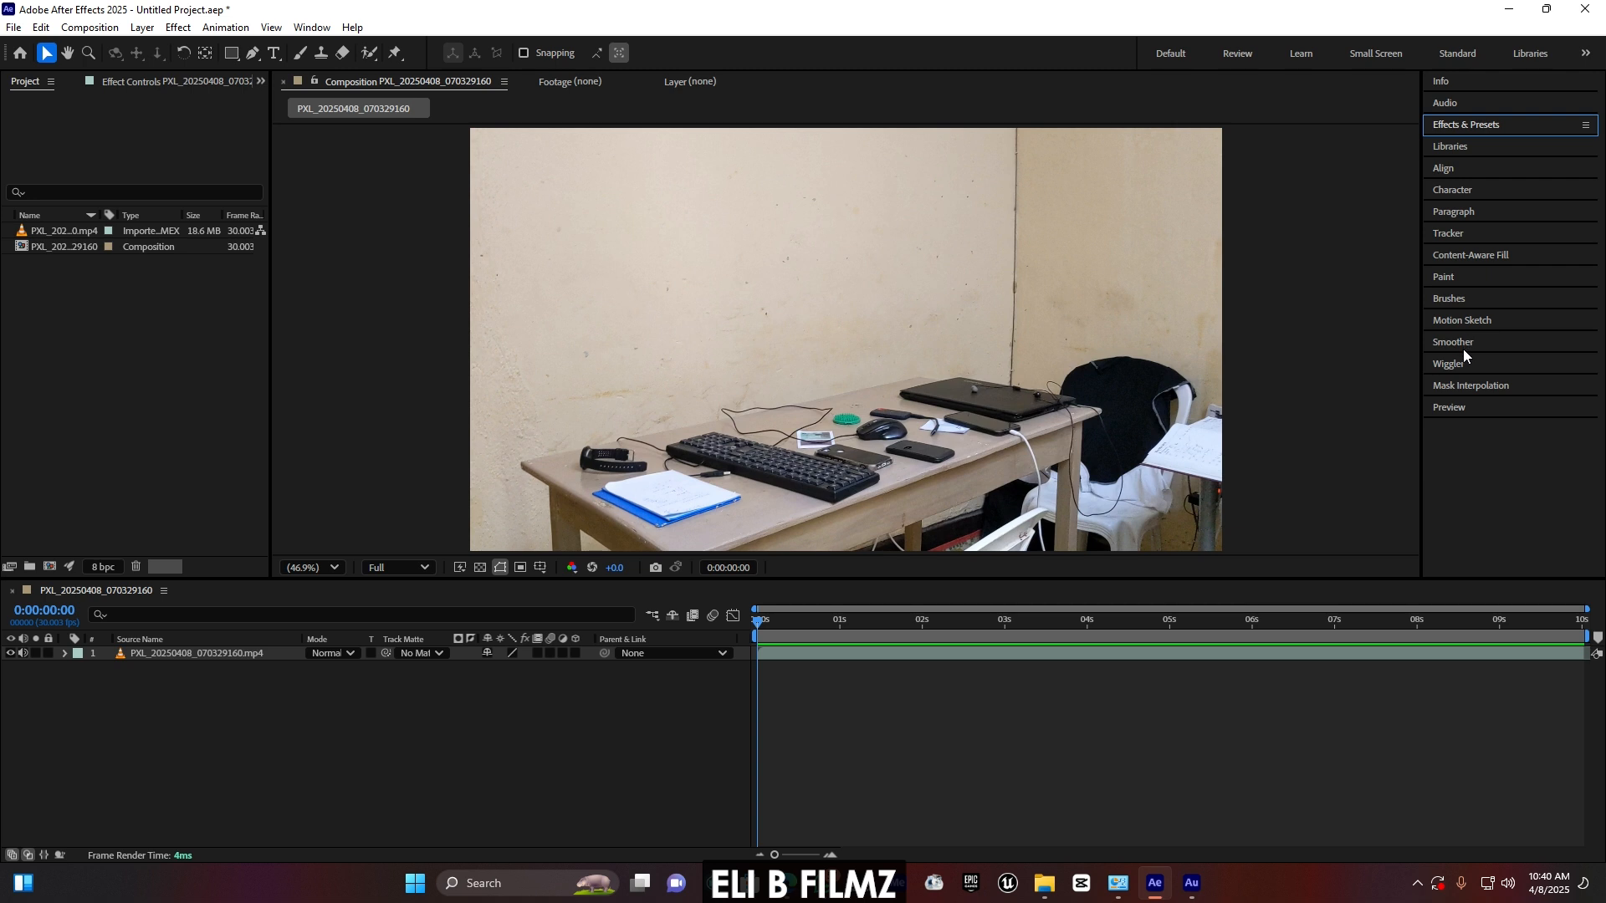
pyautogui.click(1454, 231)
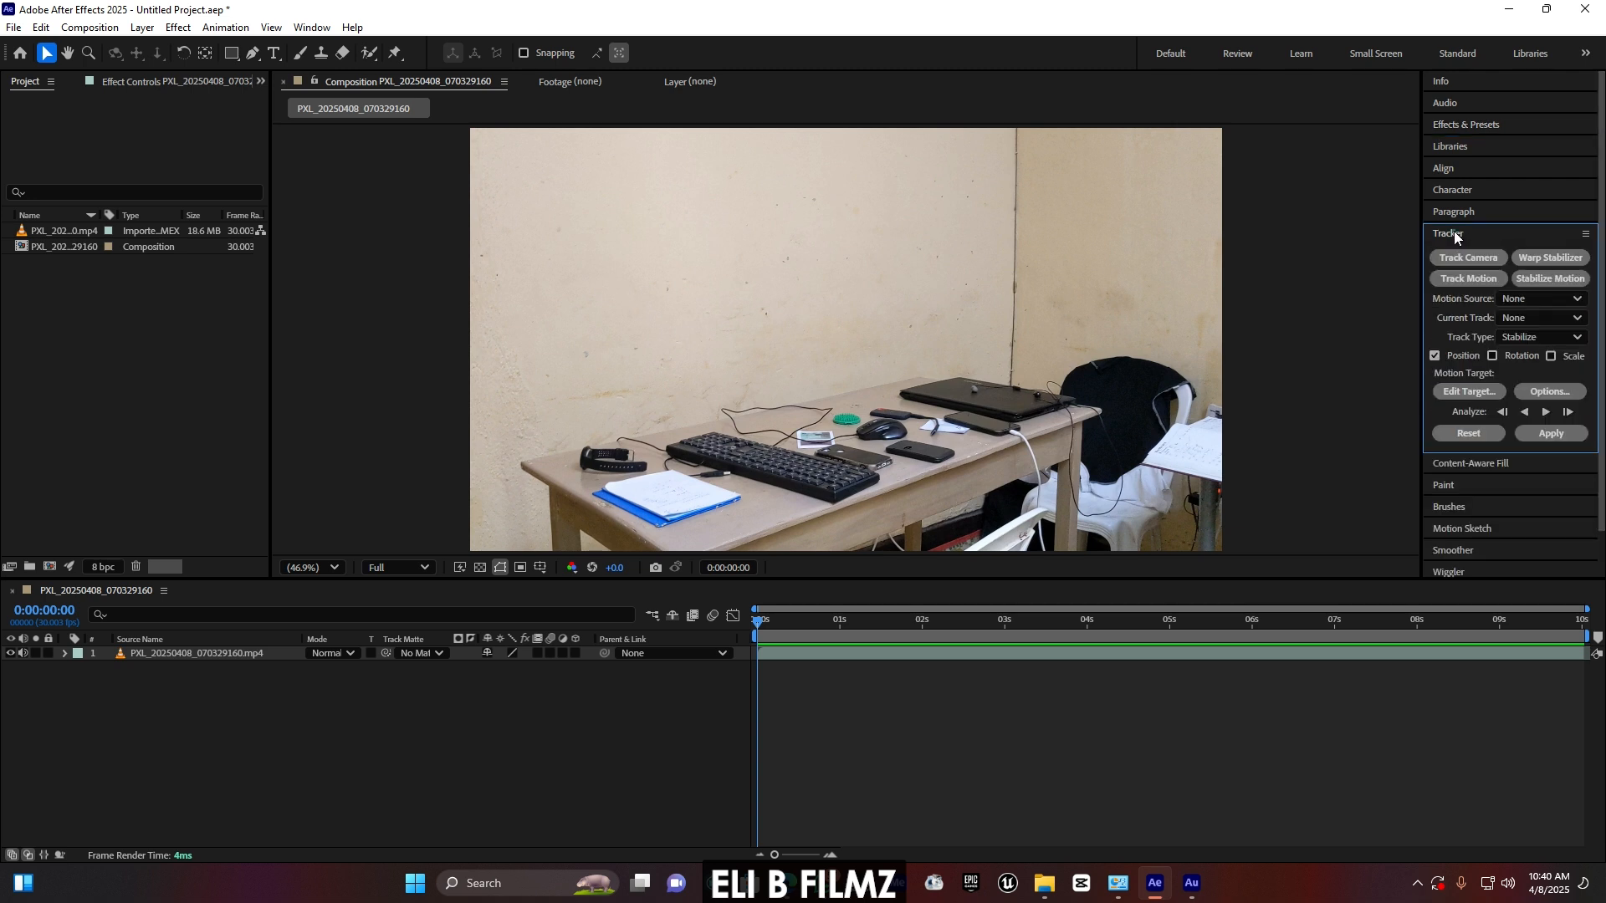
pyautogui.click(794, 654)
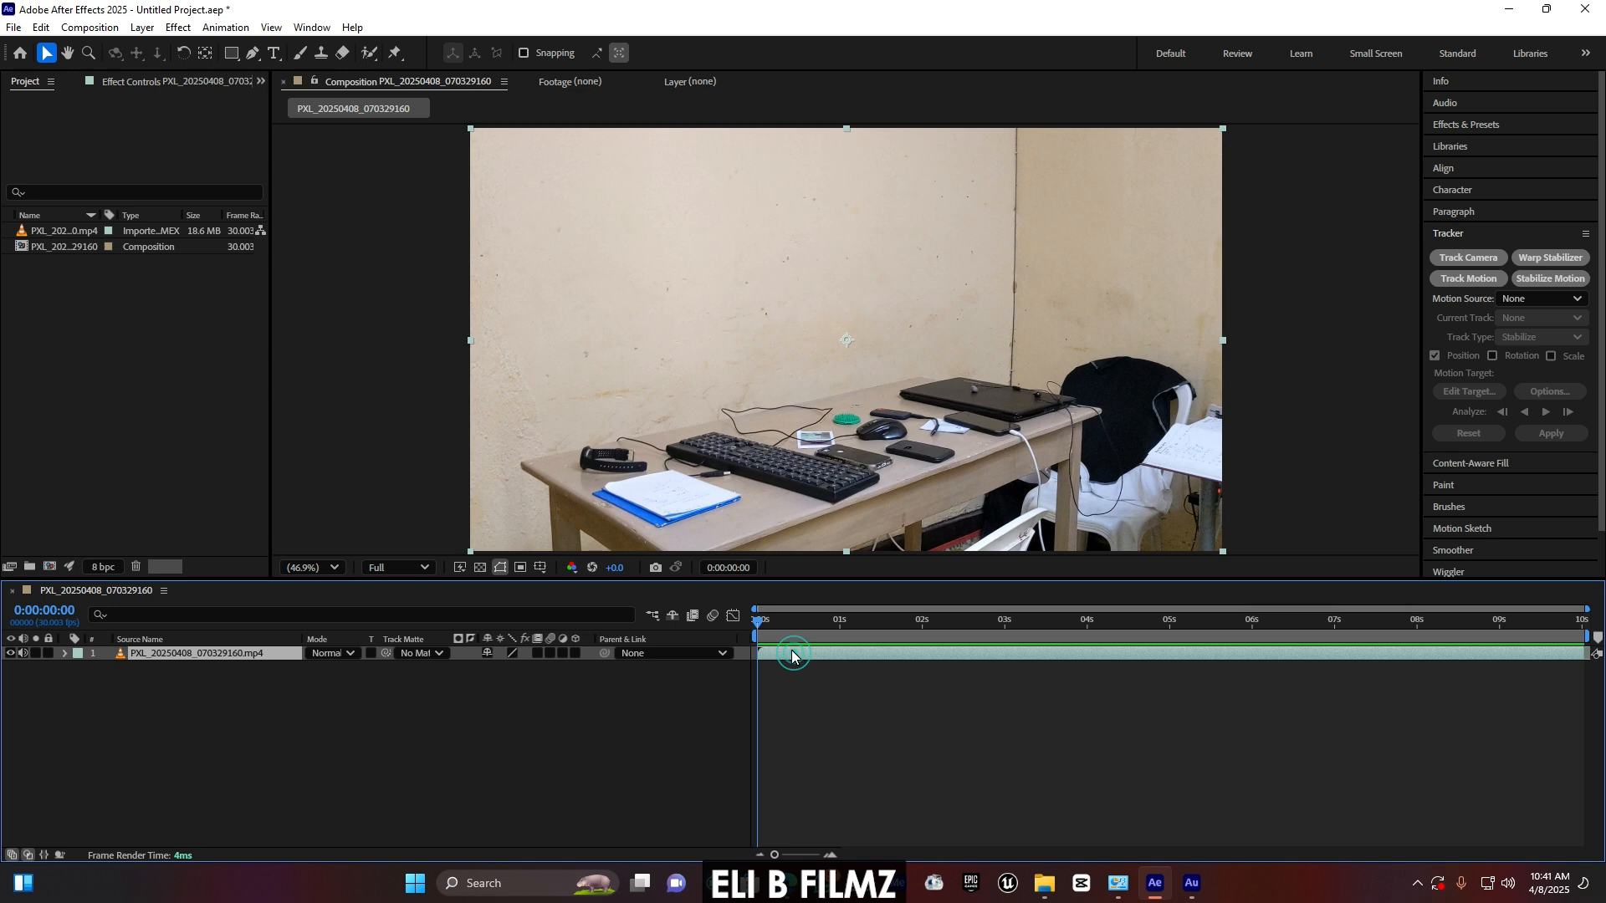
pyautogui.click(1477, 253)
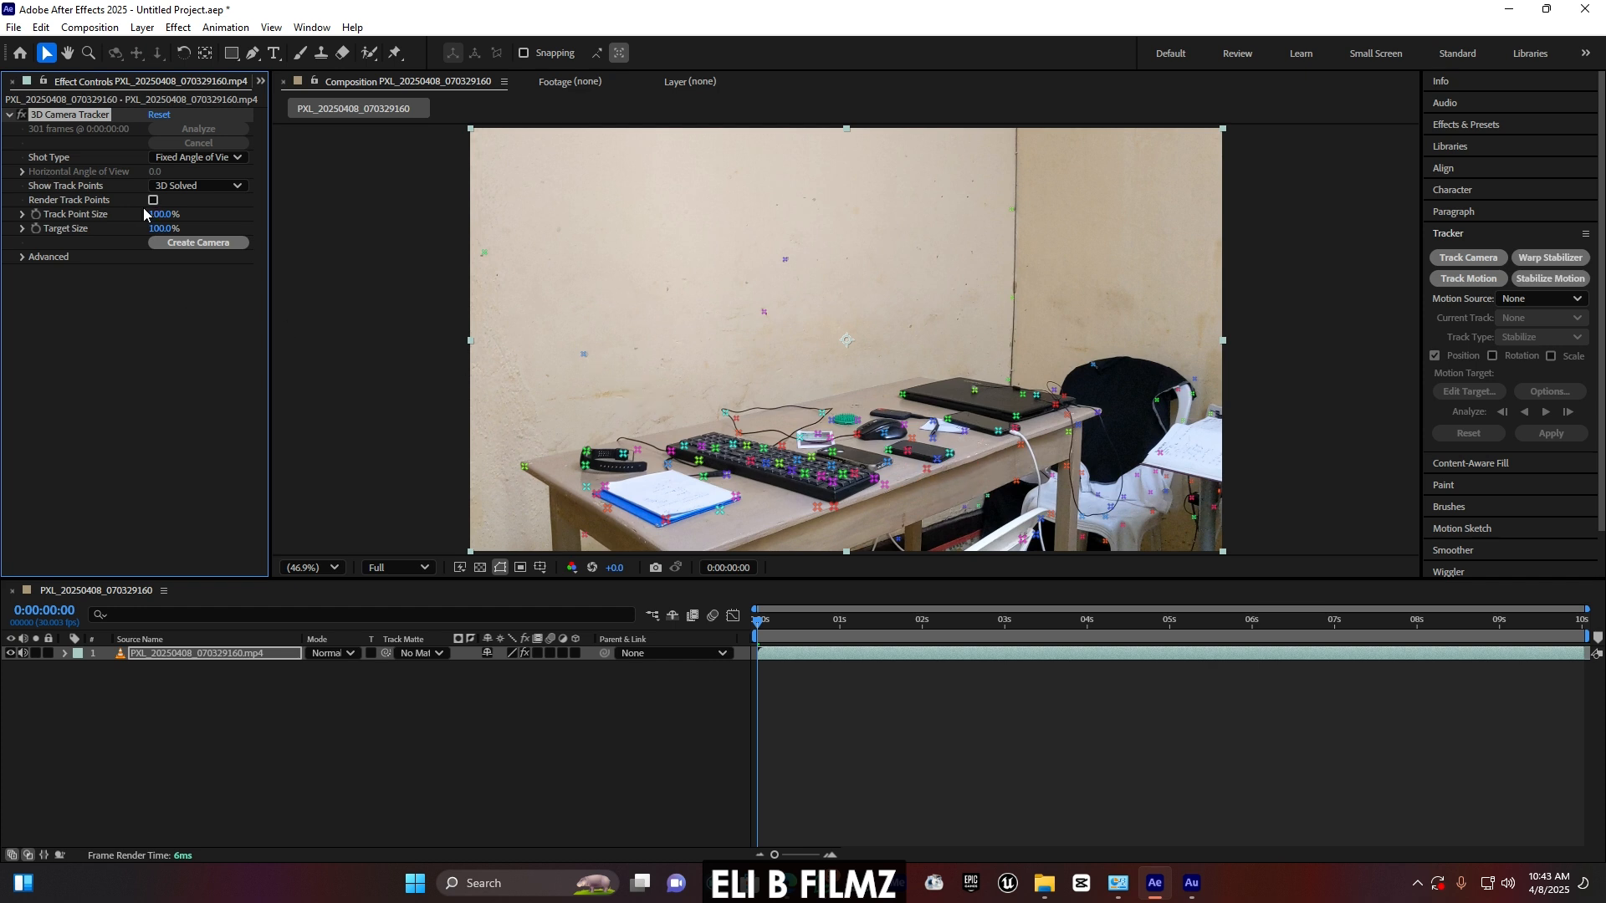
# - Set the track point size to 96% and create a solid and camera from the track points near the middle of the desktop
pyautogui.moveTo(163, 214)
pyautogui.mouseDown()
pyautogui.moveTo(230, 219)
pyautogui.moveTo(164, 230)
pyautogui.mouseUp()
pyautogui.moveTo(776, 620)
pyautogui.mouseDown()
pyautogui.moveTo(1303, 640)
pyautogui.moveTo(1040, 634)
pyautogui.moveTo(869, 606)
pyautogui.moveTo(754, 621)
pyautogui.mouseUp()
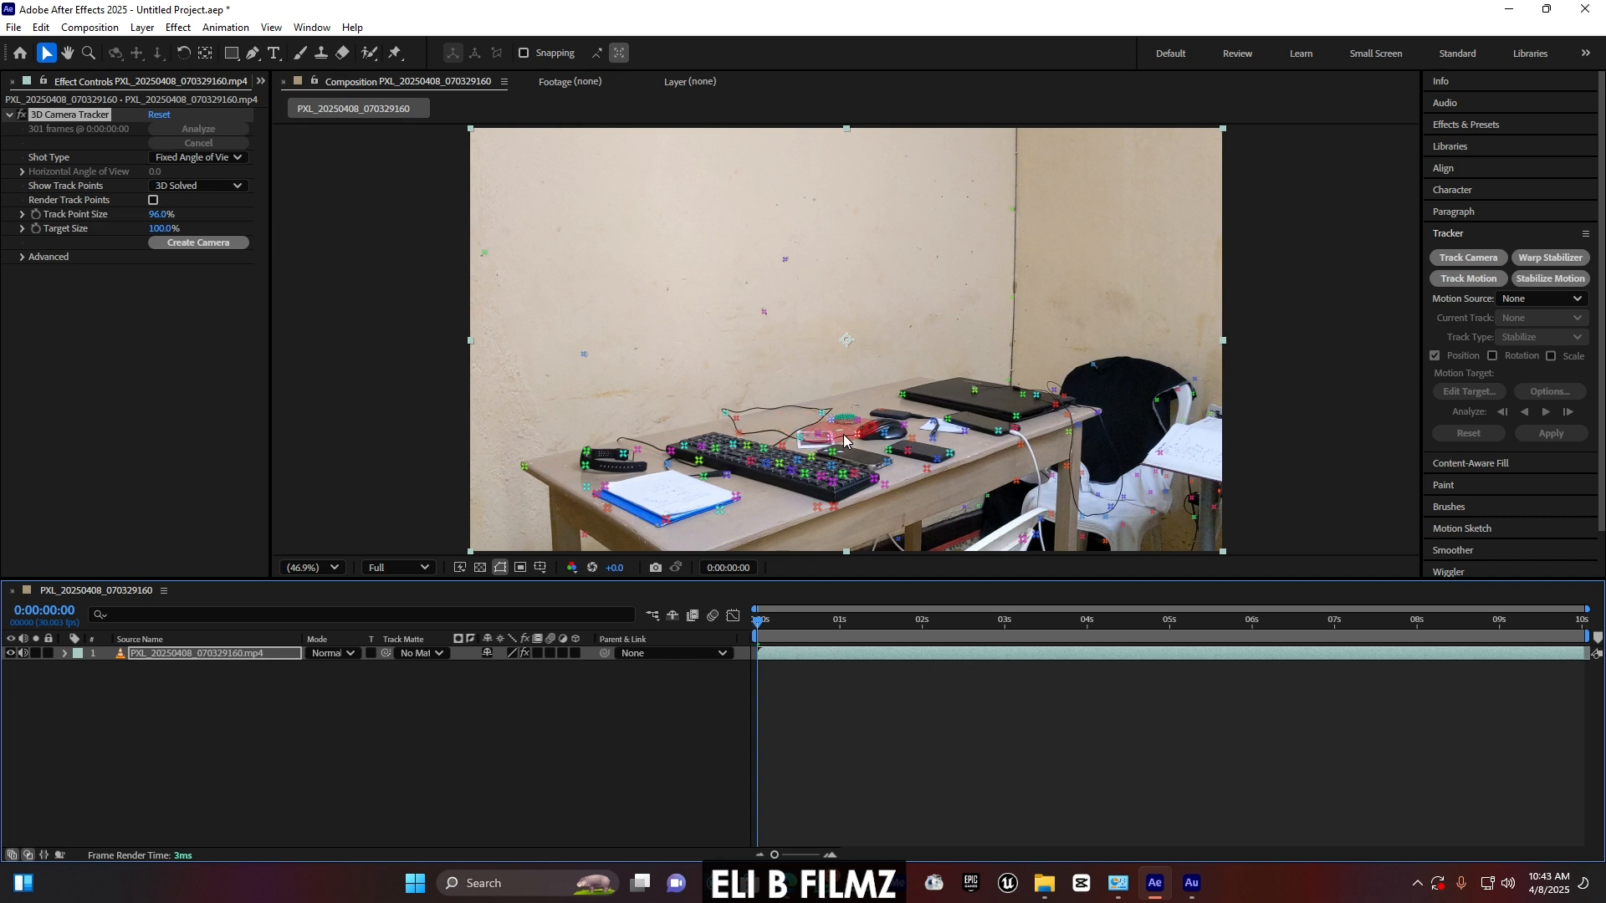
pyautogui.moveTo(846, 435)
pyautogui.mouseDown()
pyautogui.moveTo(851, 408)
pyautogui.moveTo(799, 412)
pyautogui.moveTo(798, 432)
pyautogui.moveTo(859, 440)
pyautogui.mouseUp()
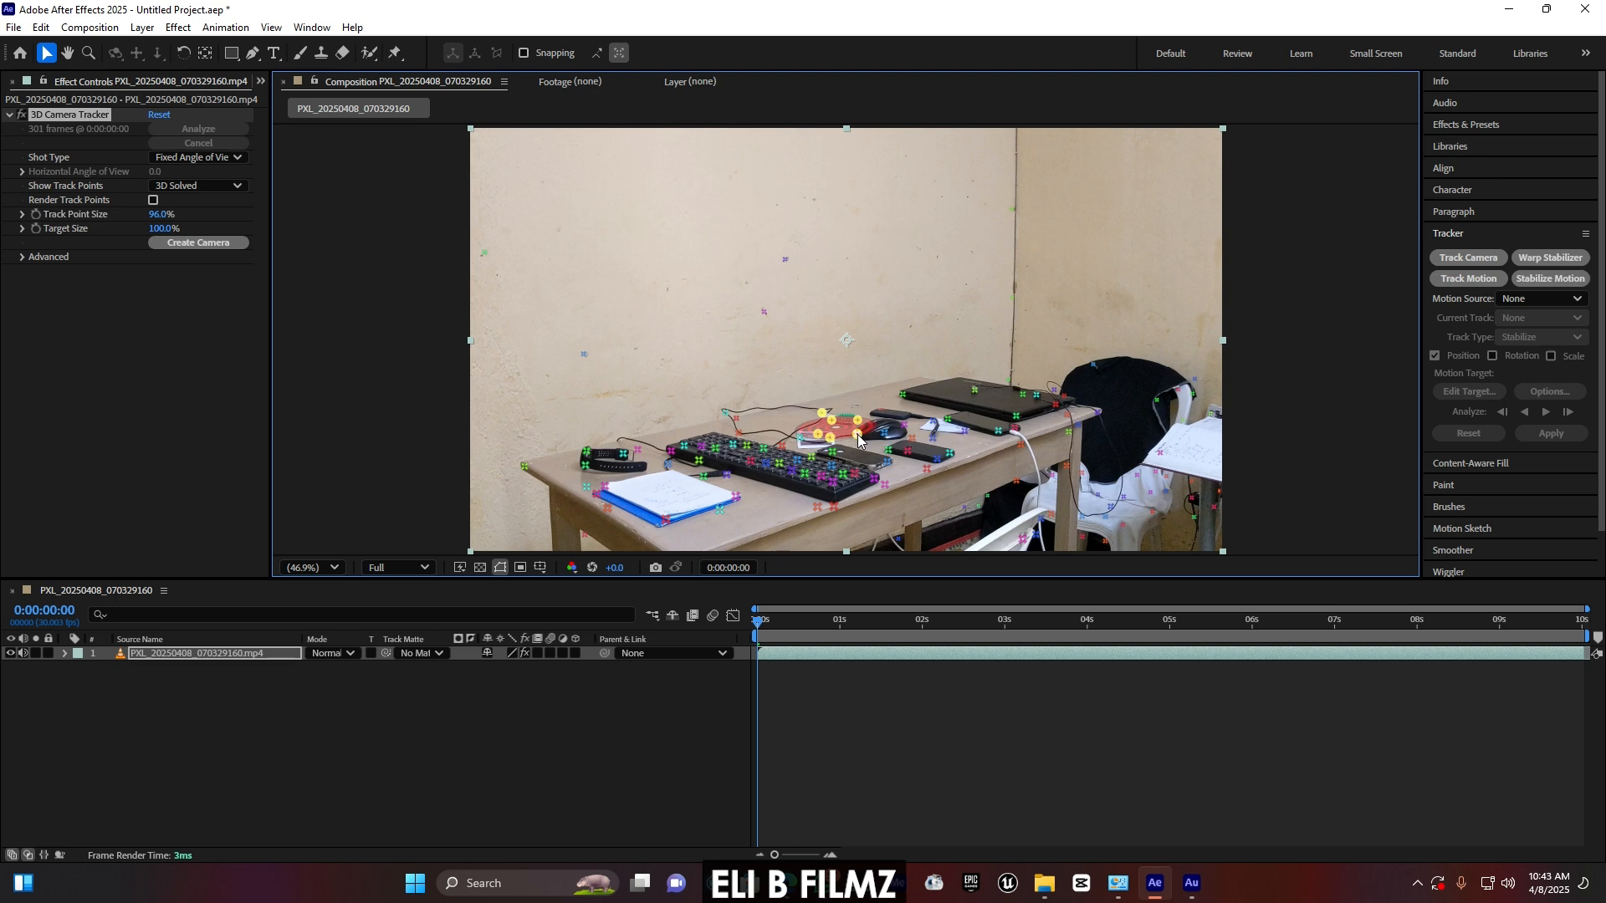
pyautogui.rightClick(834, 429)
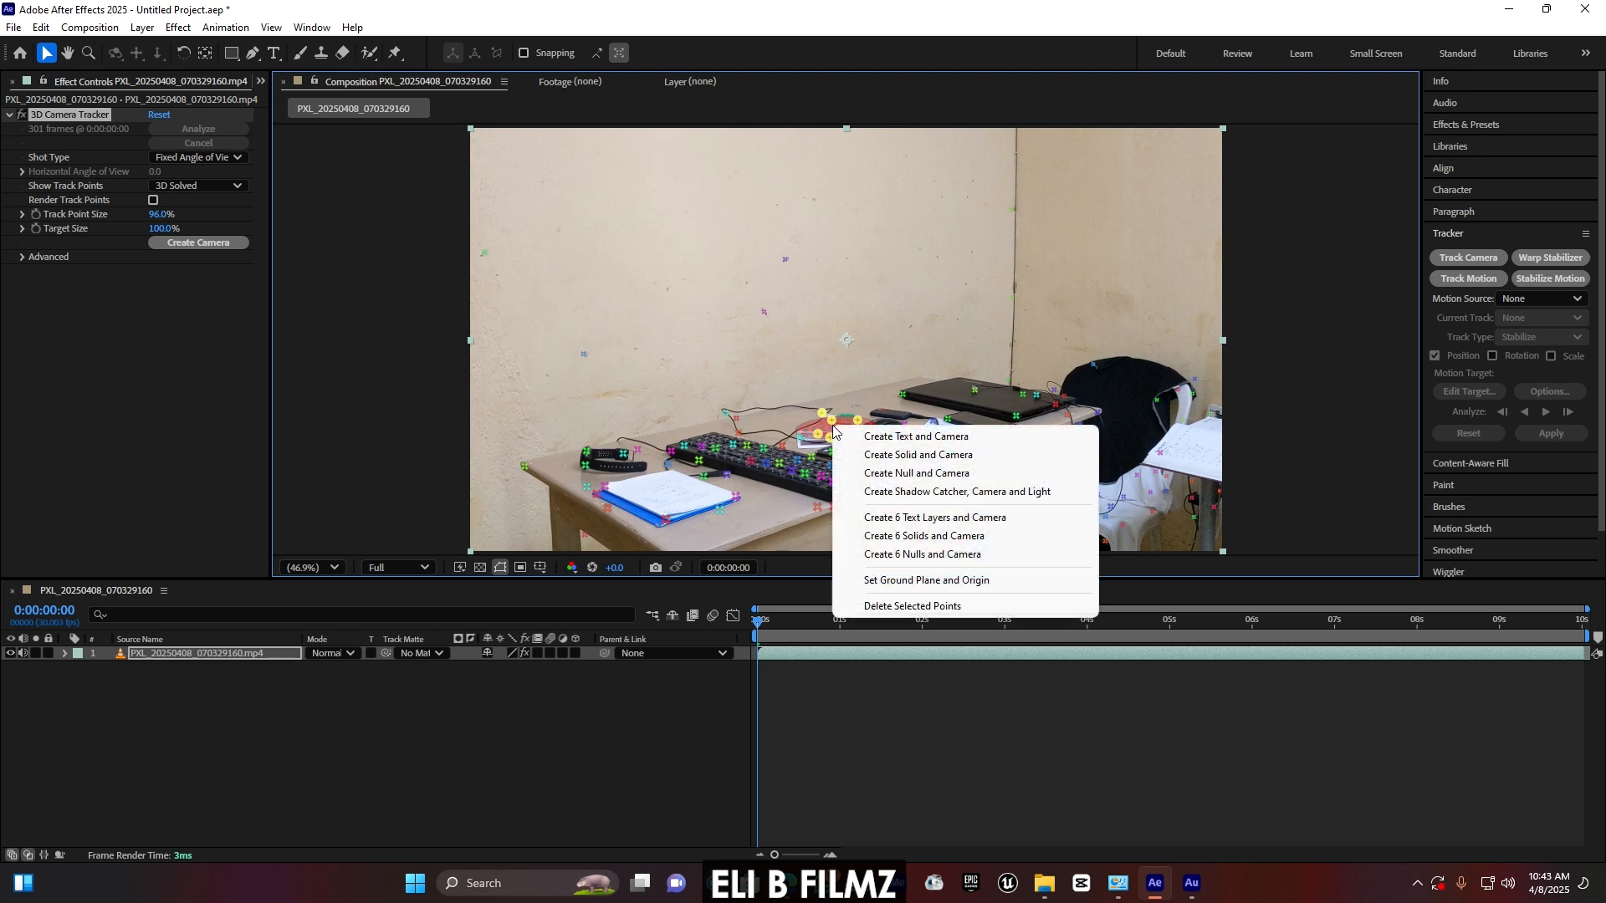
pyautogui.click(940, 455)
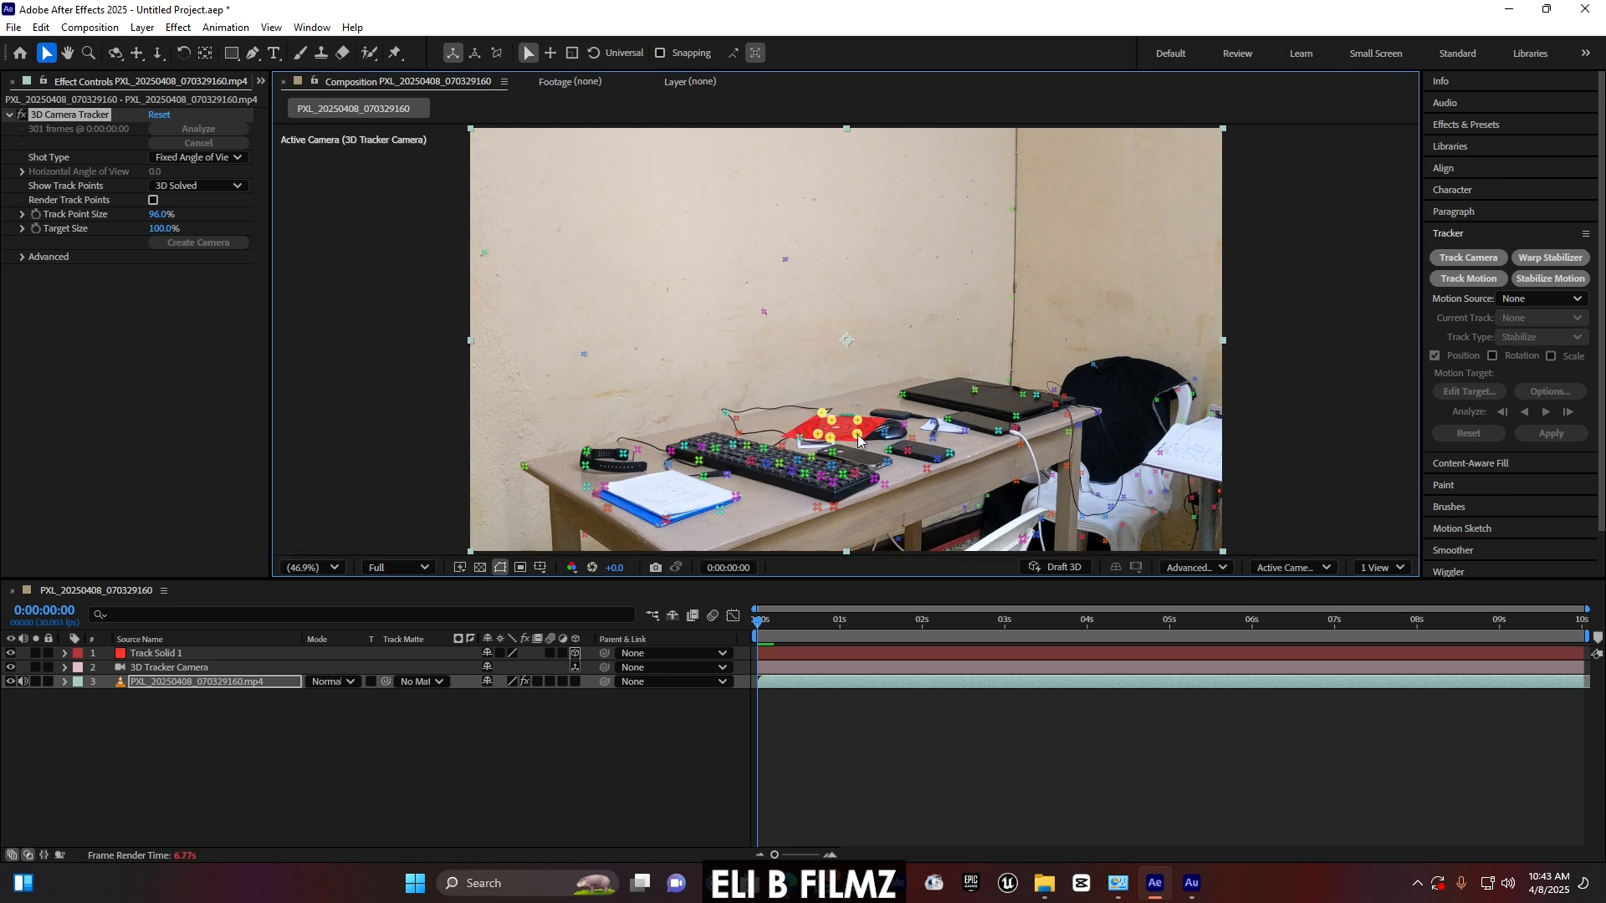
# - Rotate Track Solid 1 by 31° about Z, and stretch it over the desktop to a scale of about 260.6 by 291.6%
pyautogui.click(64, 654)
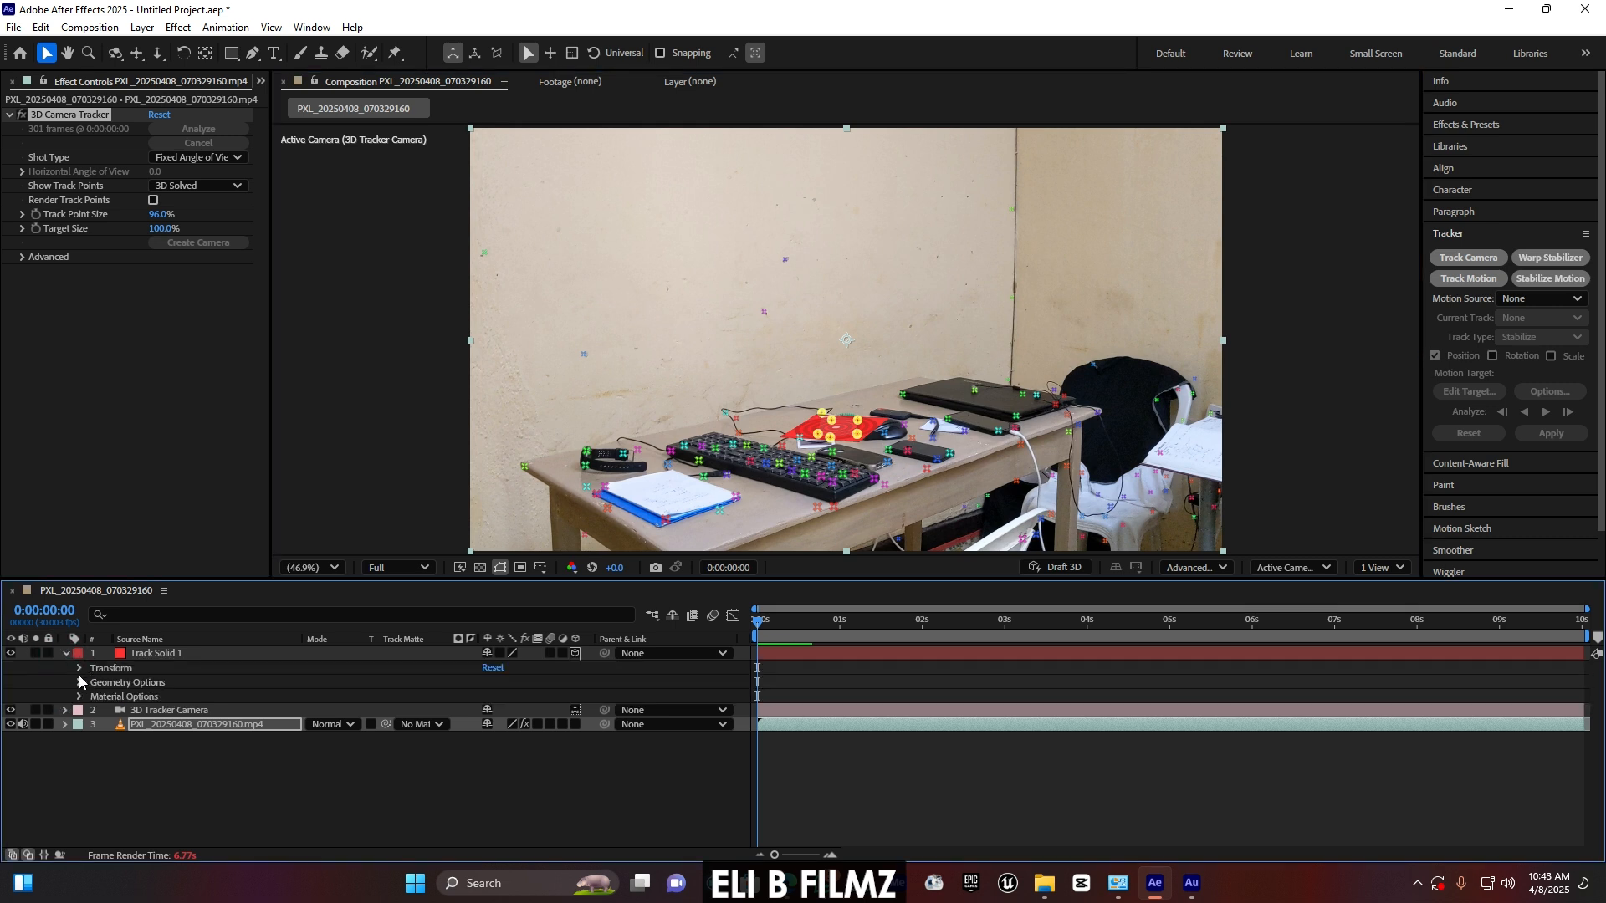
pyautogui.click(79, 669)
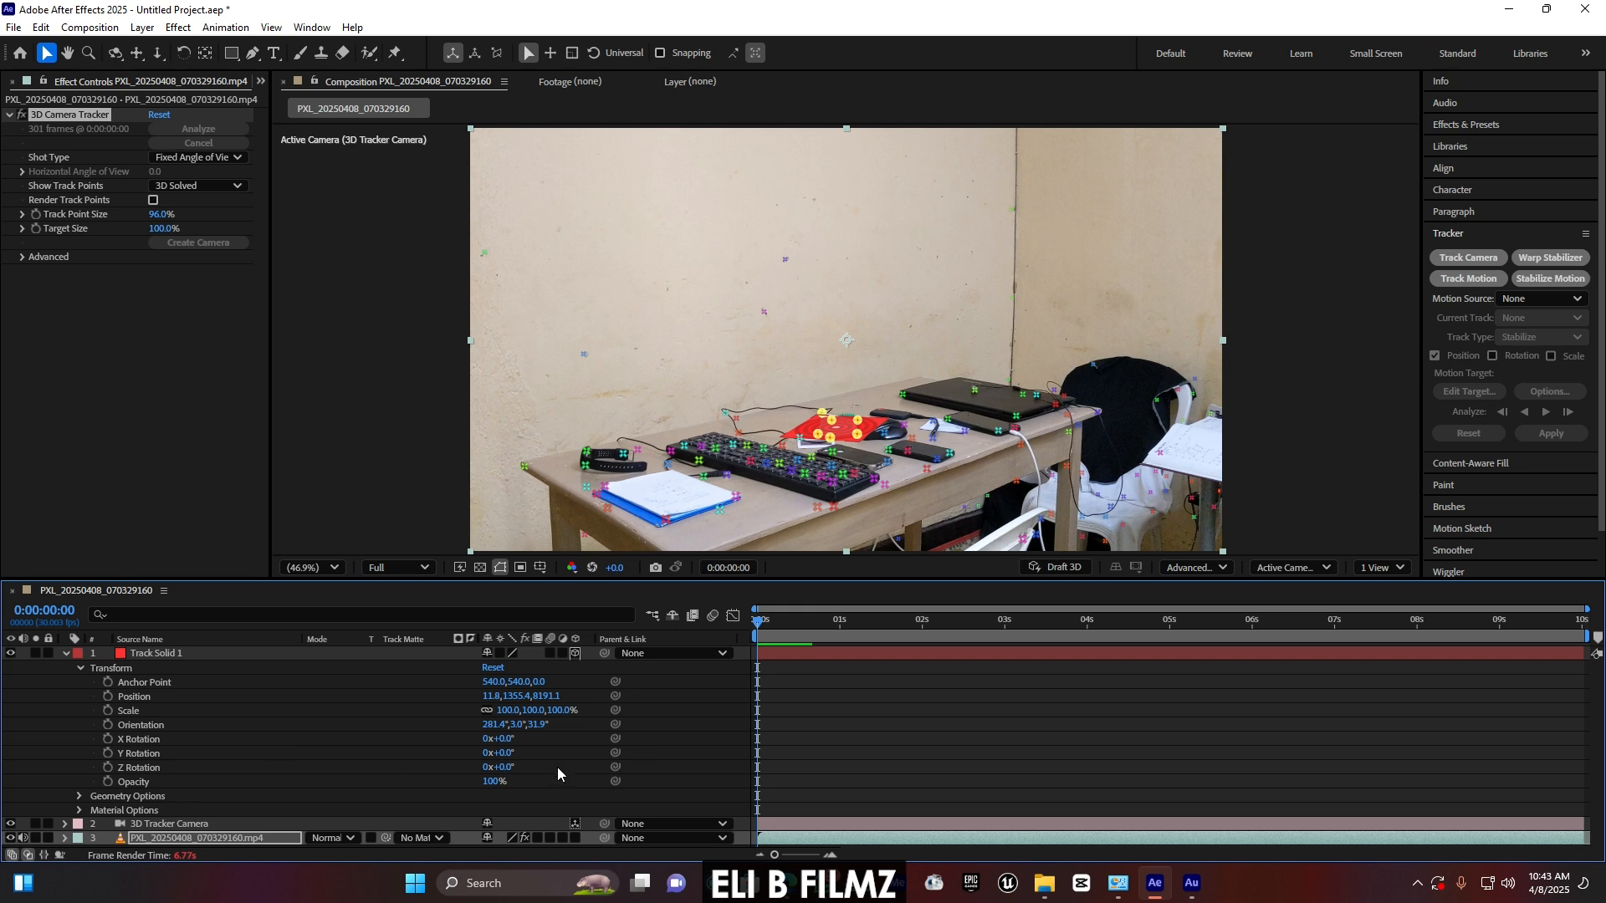
pyautogui.moveTo(504, 767); pyautogui.dragTo(524, 764)
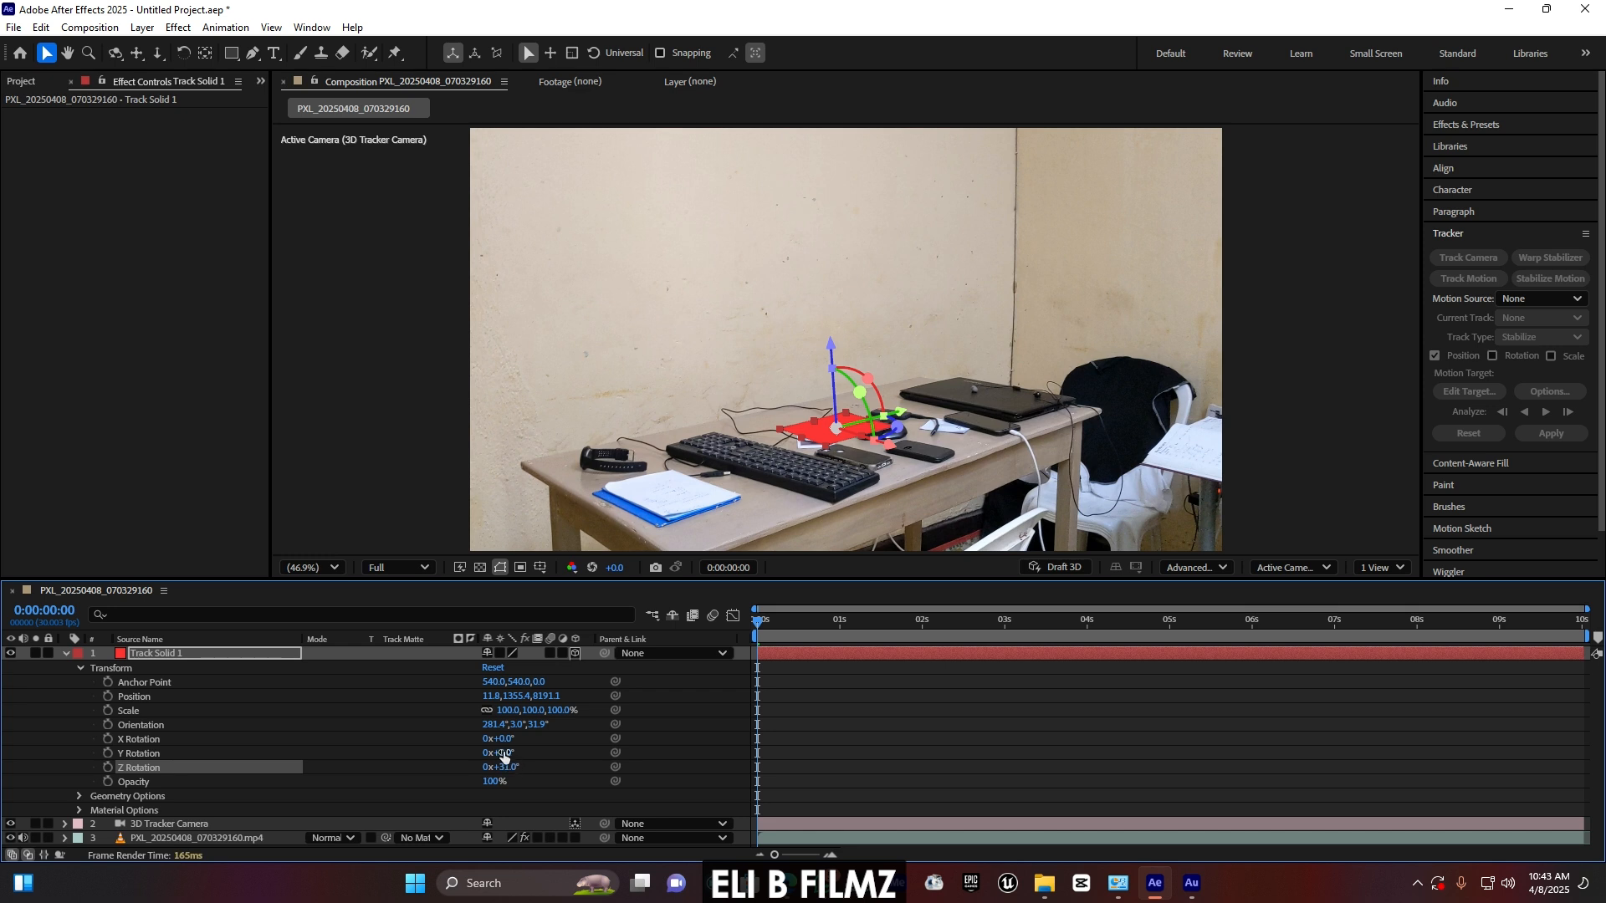
pyautogui.moveTo(905, 416); pyautogui.dragTo(945, 382)
pyautogui.moveTo(854, 450); pyautogui.dragTo(924, 506)
pyautogui.moveTo(874, 456); pyautogui.dragTo(847, 460)
# - Check the solid's tracking in playback, and enlarge it to about 364.4 by 379.6% so it covers more of the desktop
pyautogui.press('space')
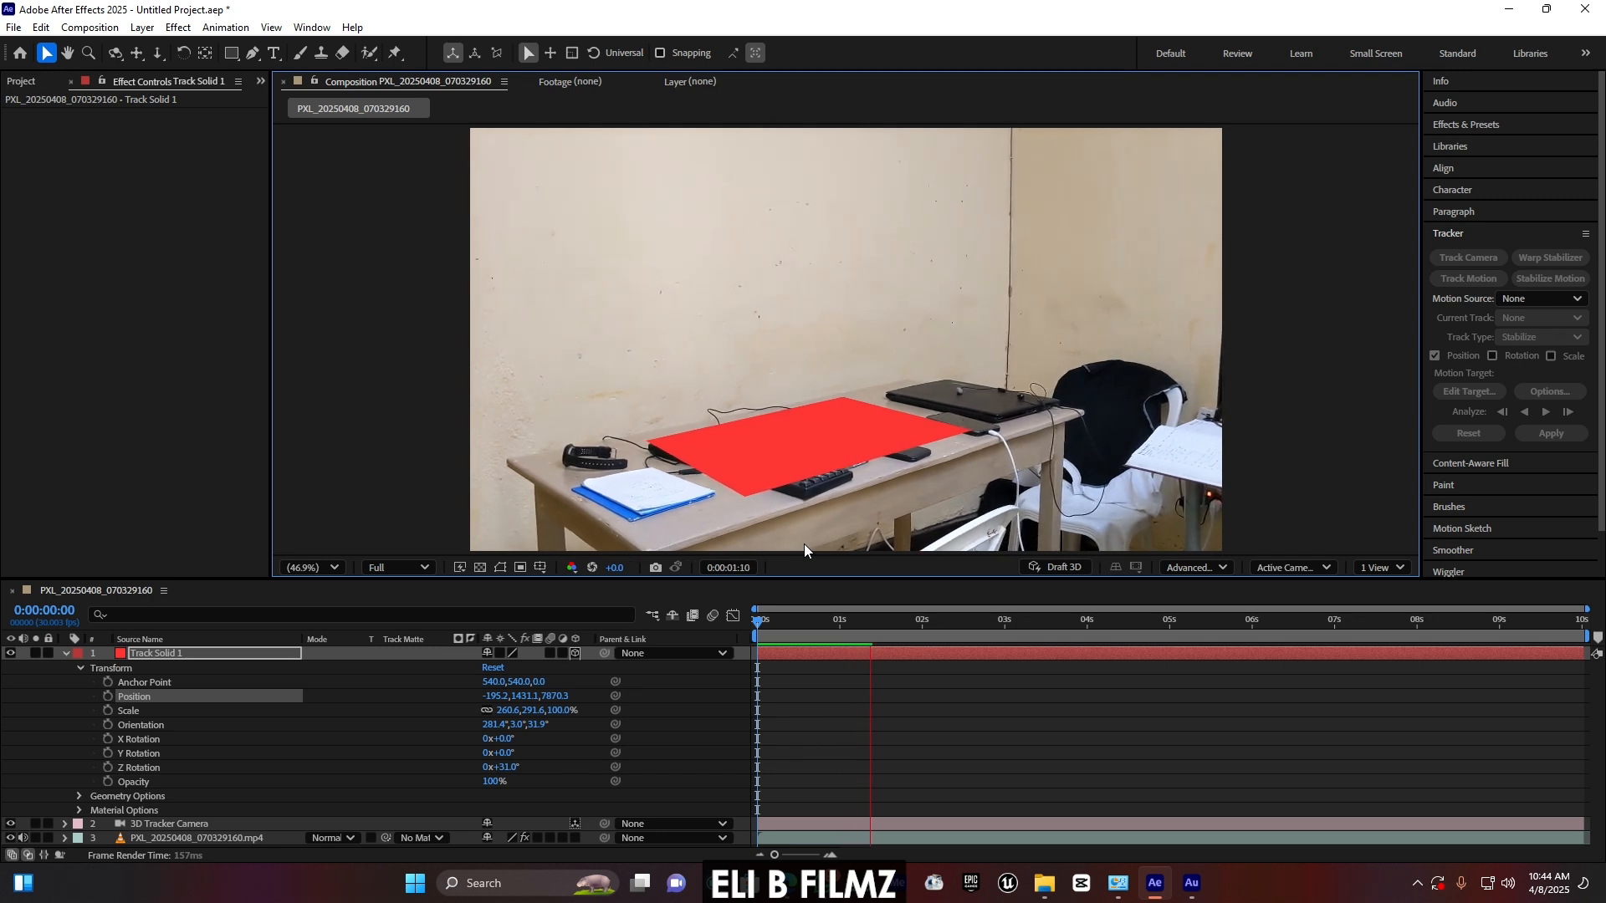
pyautogui.press('space')
pyautogui.press('space')
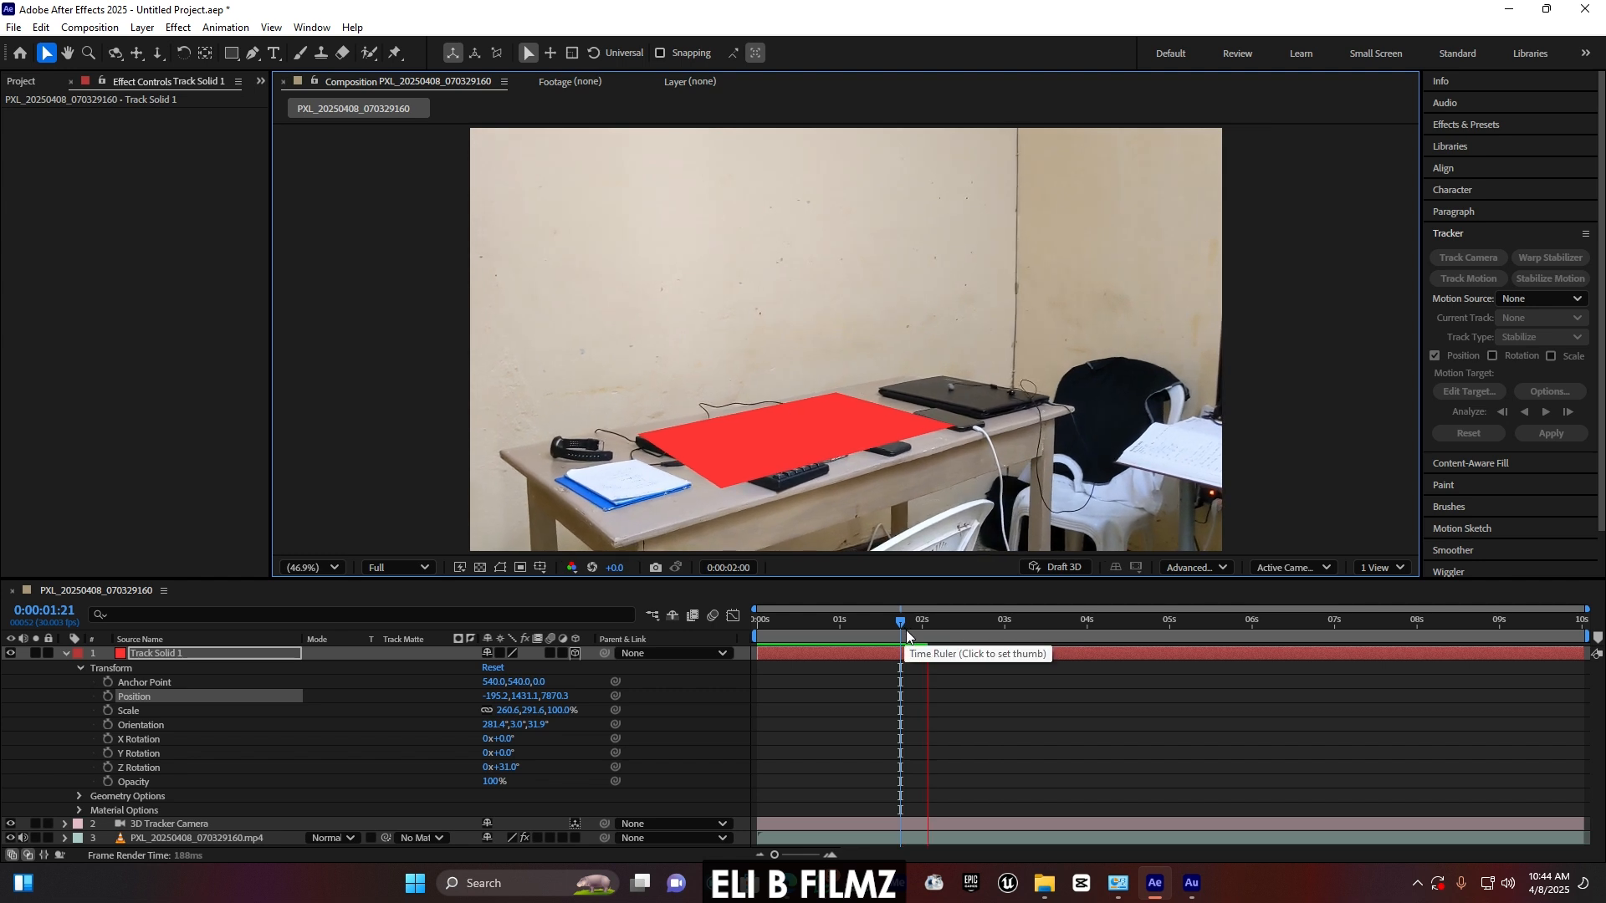
pyautogui.press('space')
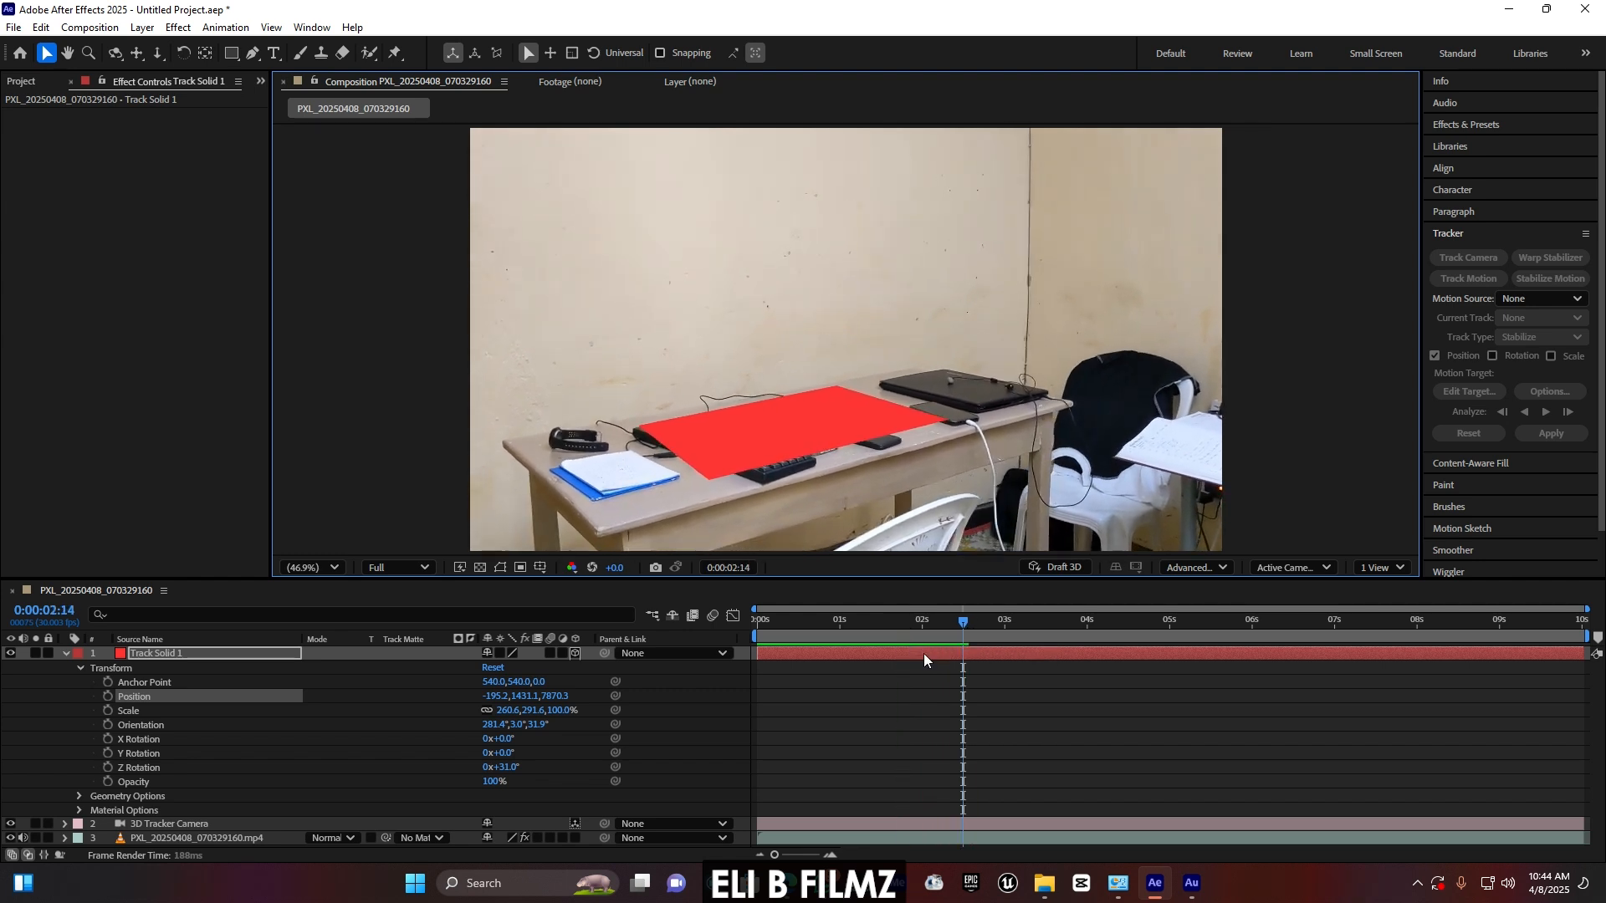
pyautogui.moveTo(830, 450); pyautogui.dragTo(856, 403)
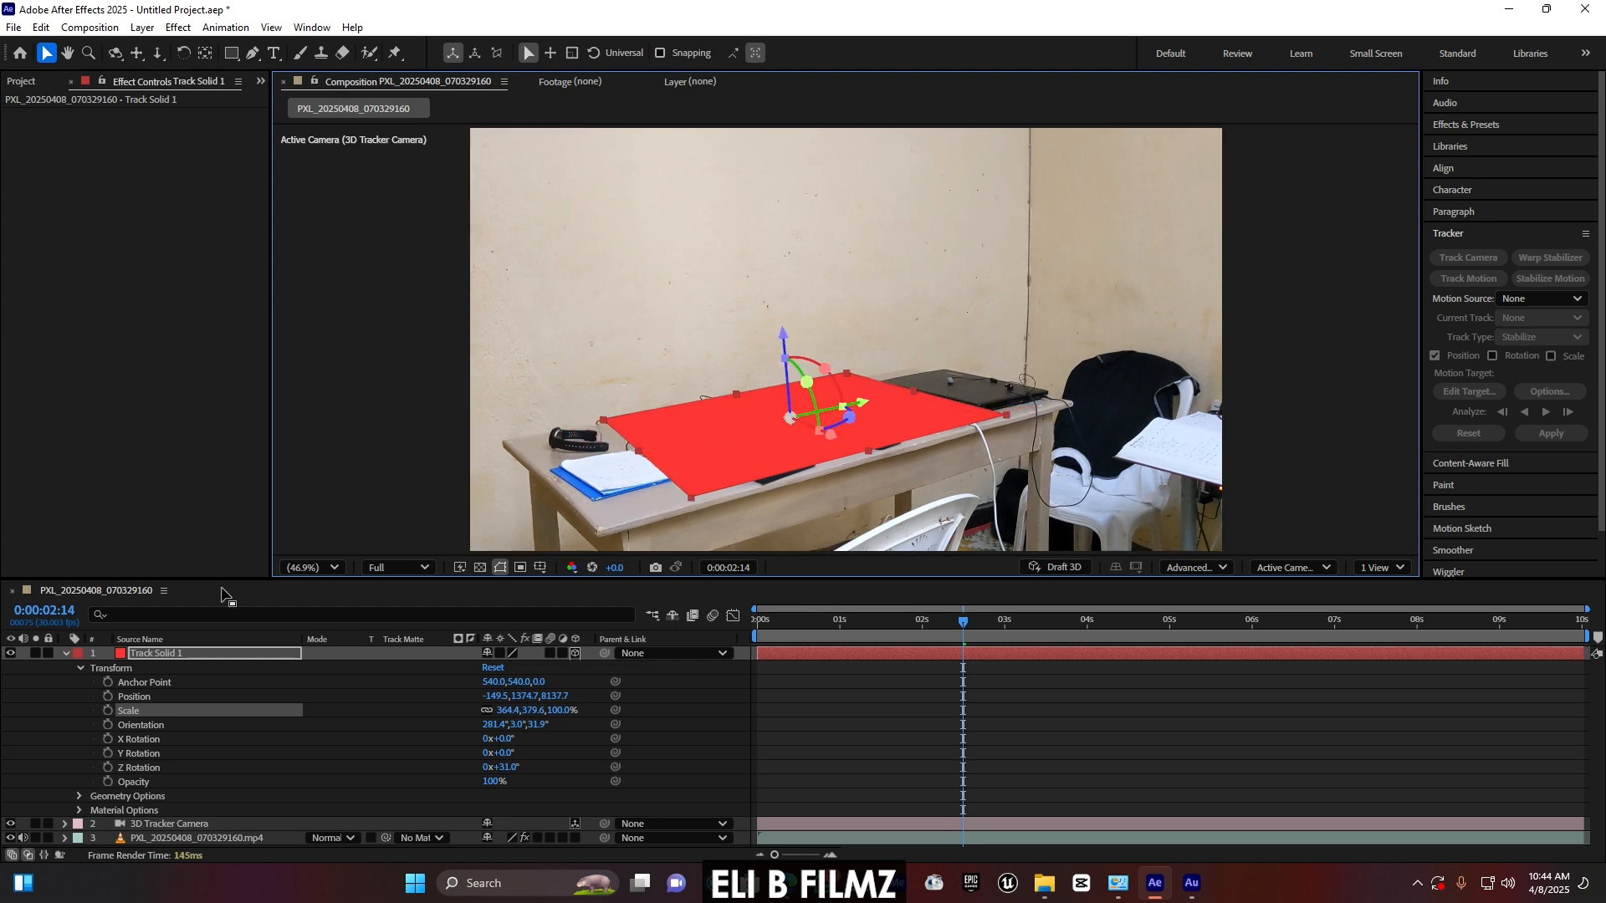
pyautogui.click(66, 652)
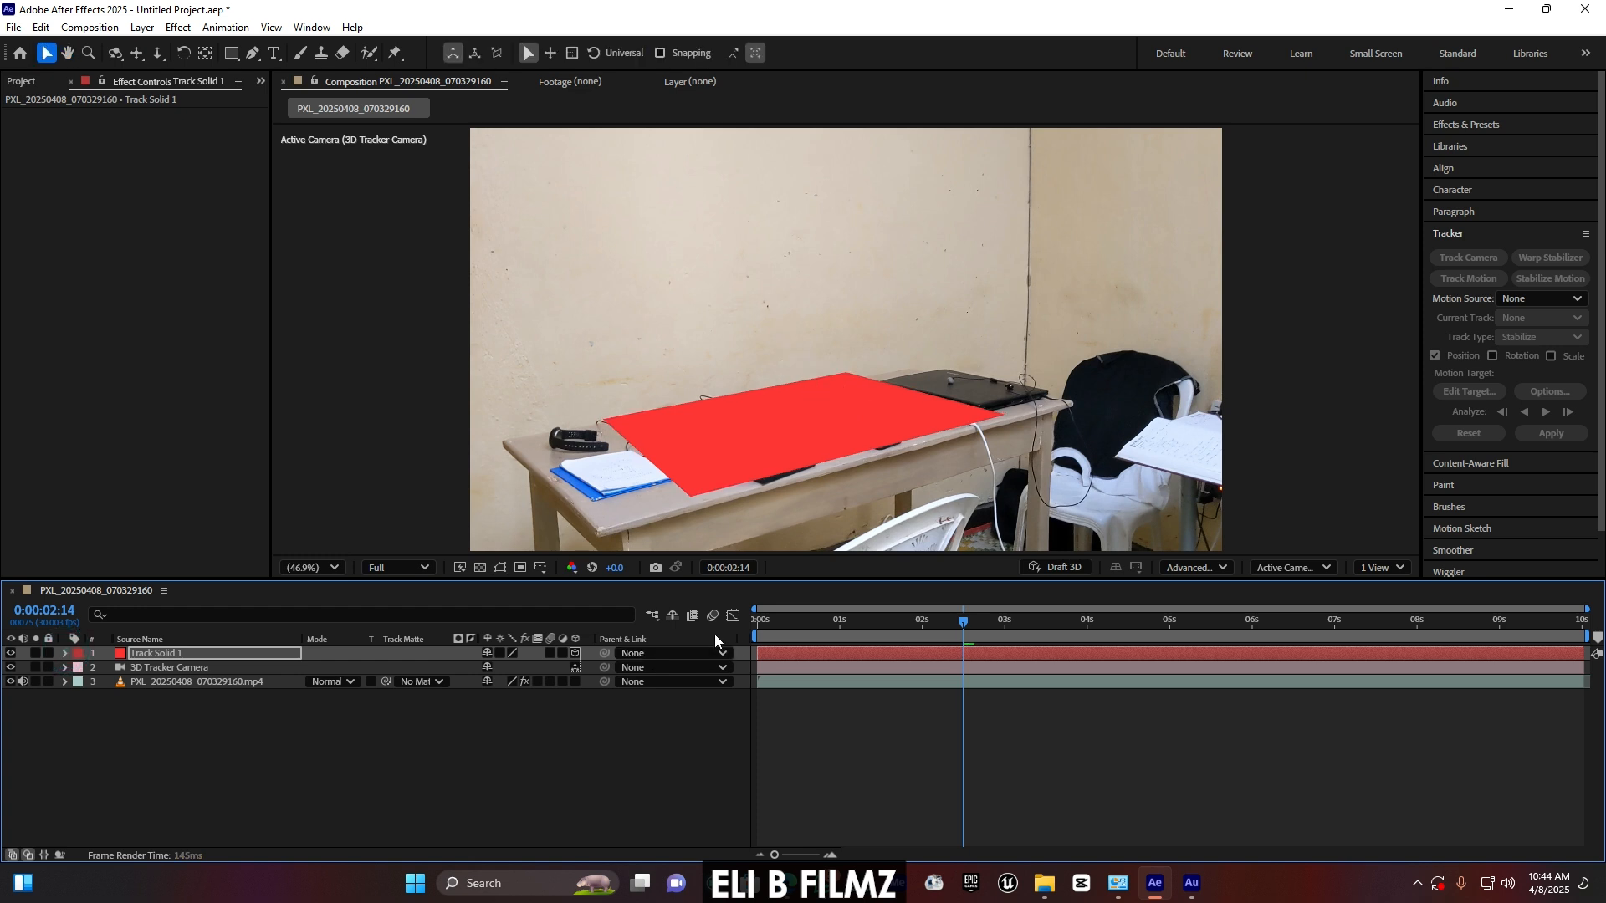
pyautogui.press('space')
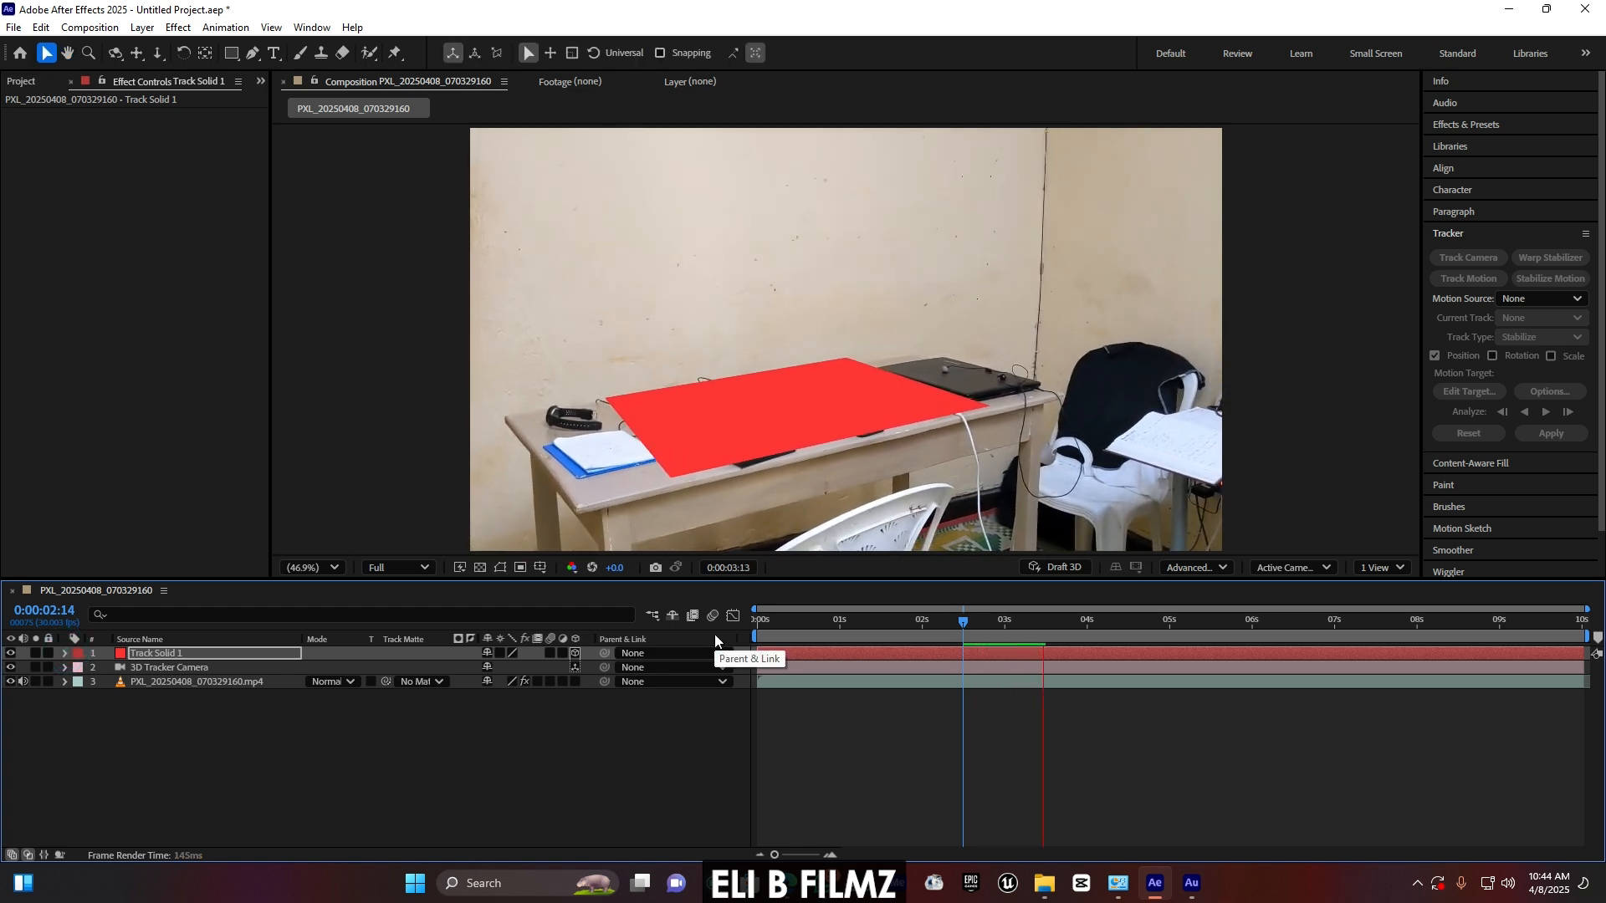
pyautogui.moveTo(835, 620); pyautogui.dragTo(740, 626)
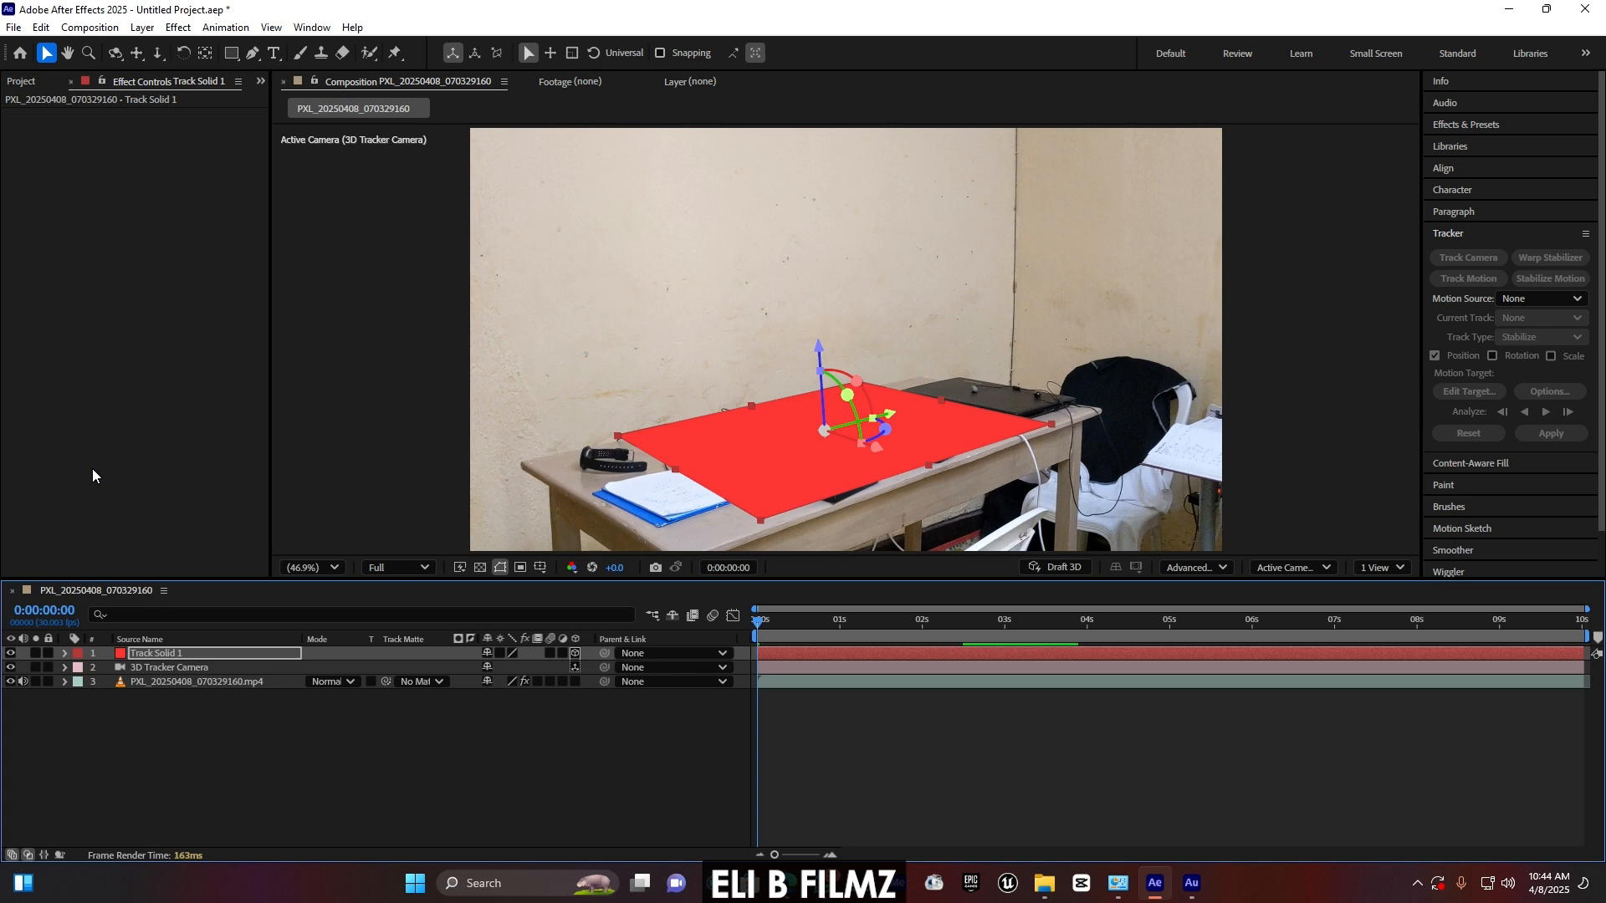
# - Import the free_cyberpunk_hovercar 3D model and add it to the composition above Track Solid 1
pyautogui.hotkey('ctrl', 'i')
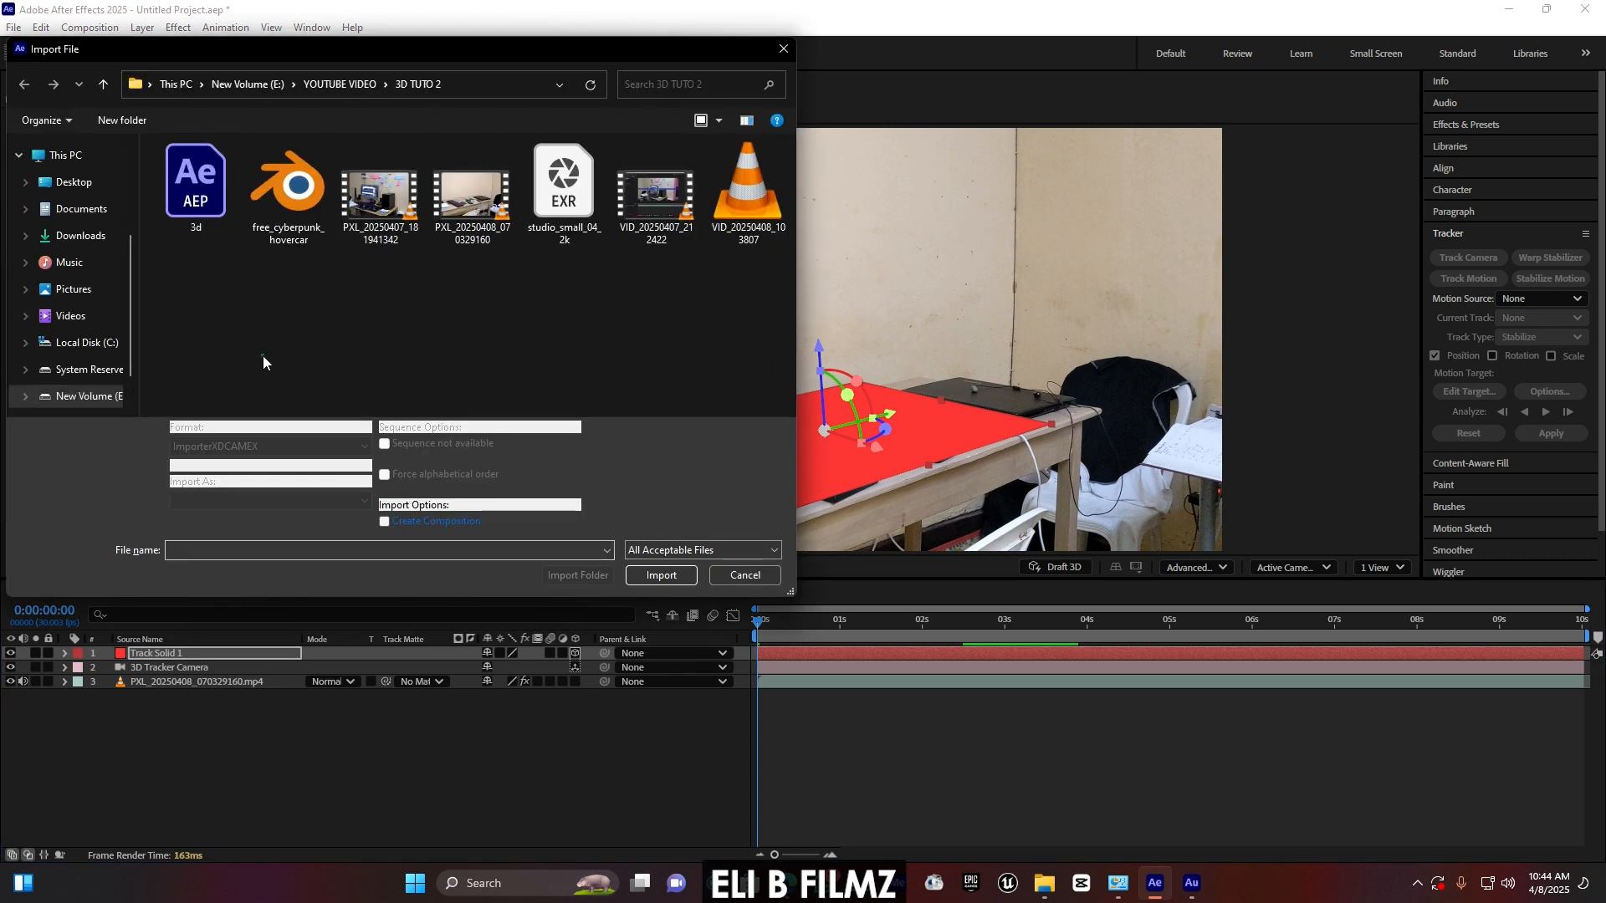
pyautogui.doubleClick(303, 210)
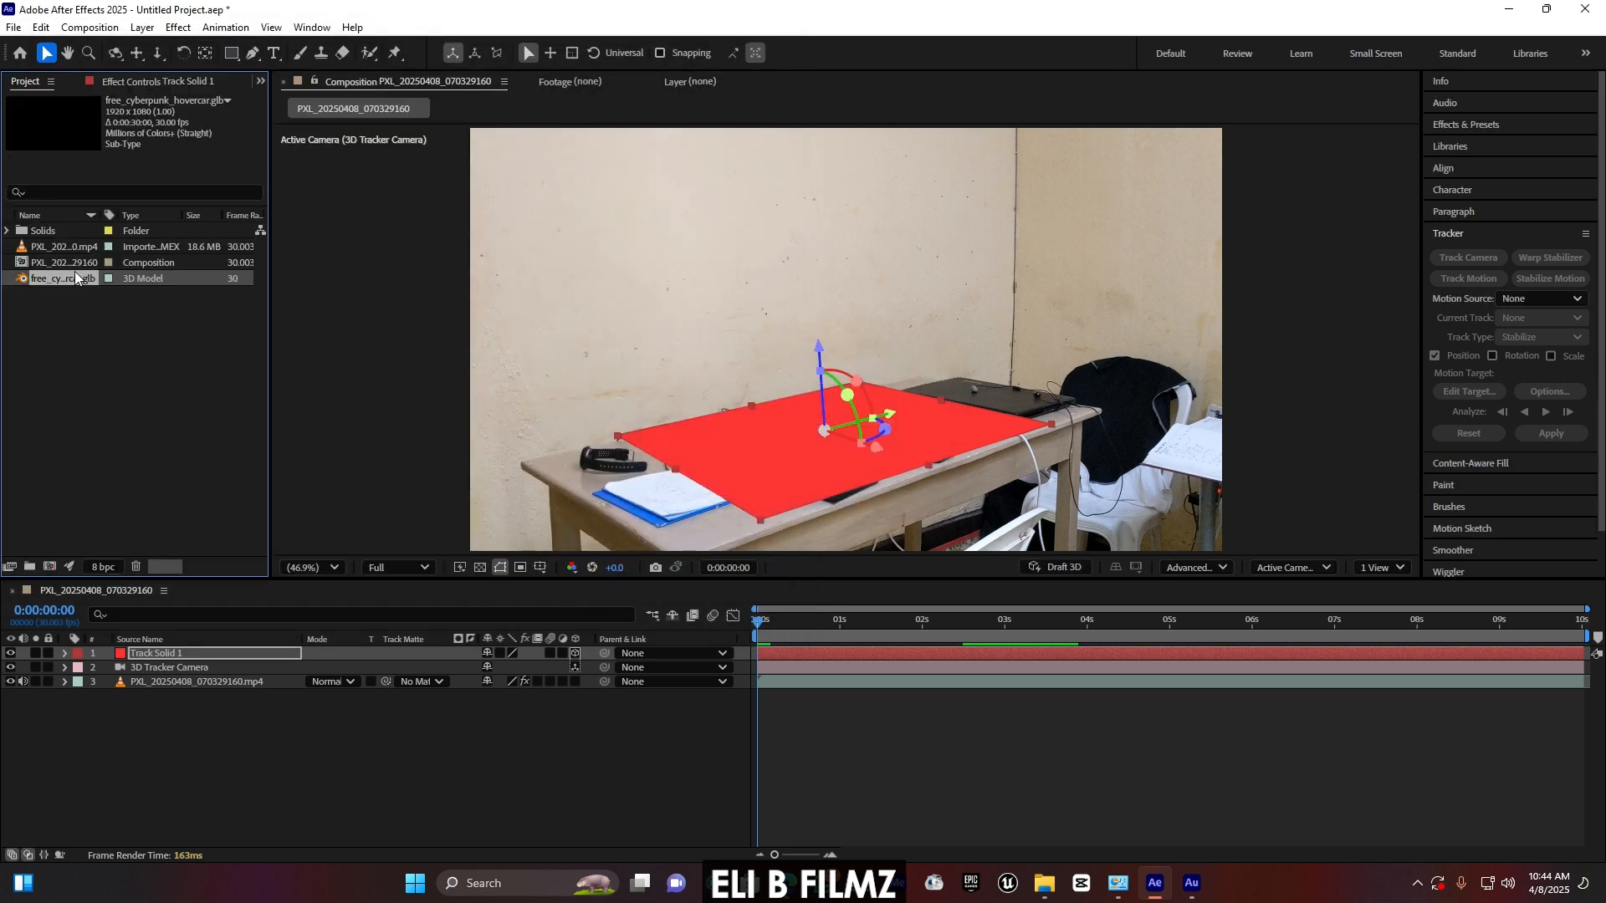
pyautogui.moveTo(92, 364); pyautogui.dragTo(152, 645)
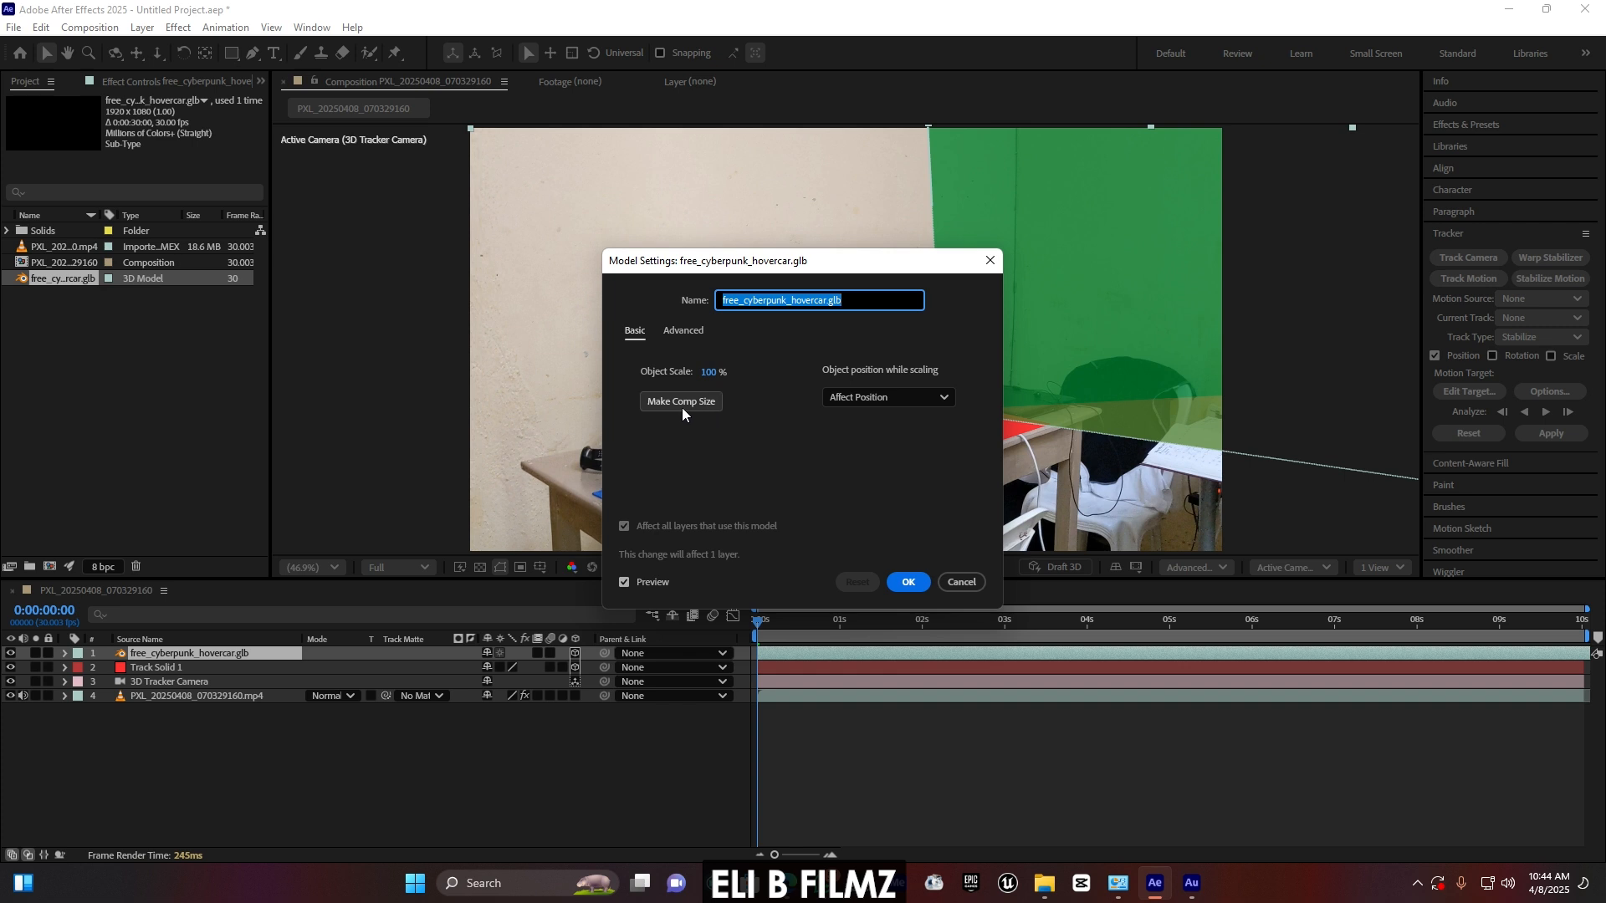
# - Fit the hovercar model to the composition size in its model settings and accept them
pyautogui.click(705, 405)
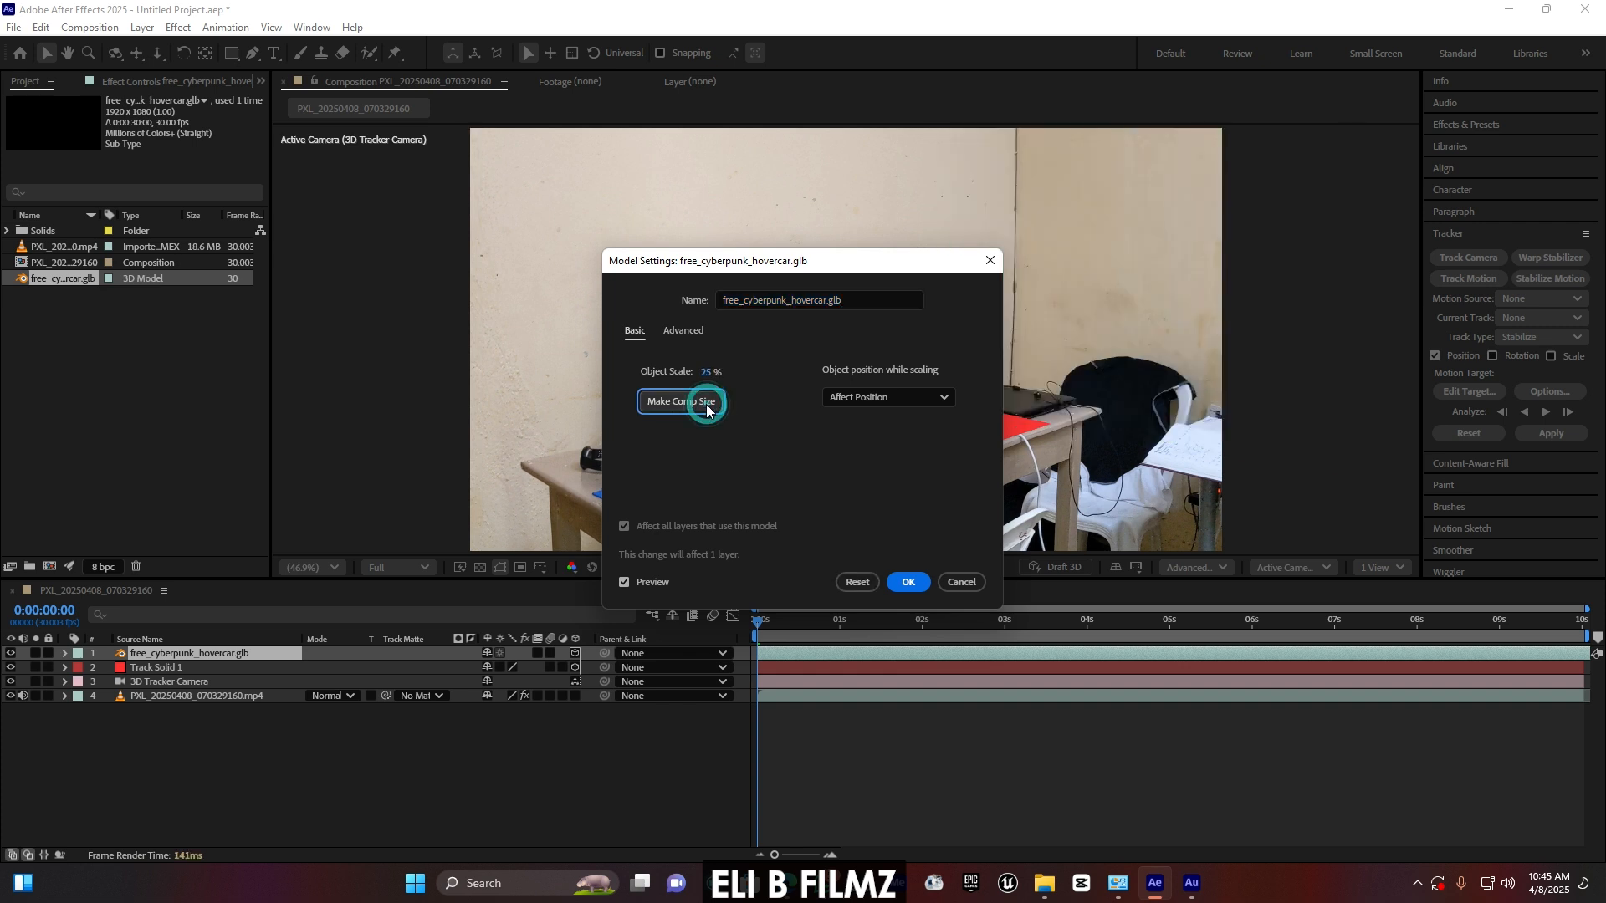
pyautogui.moveTo(901, 255); pyautogui.dragTo(564, 330)
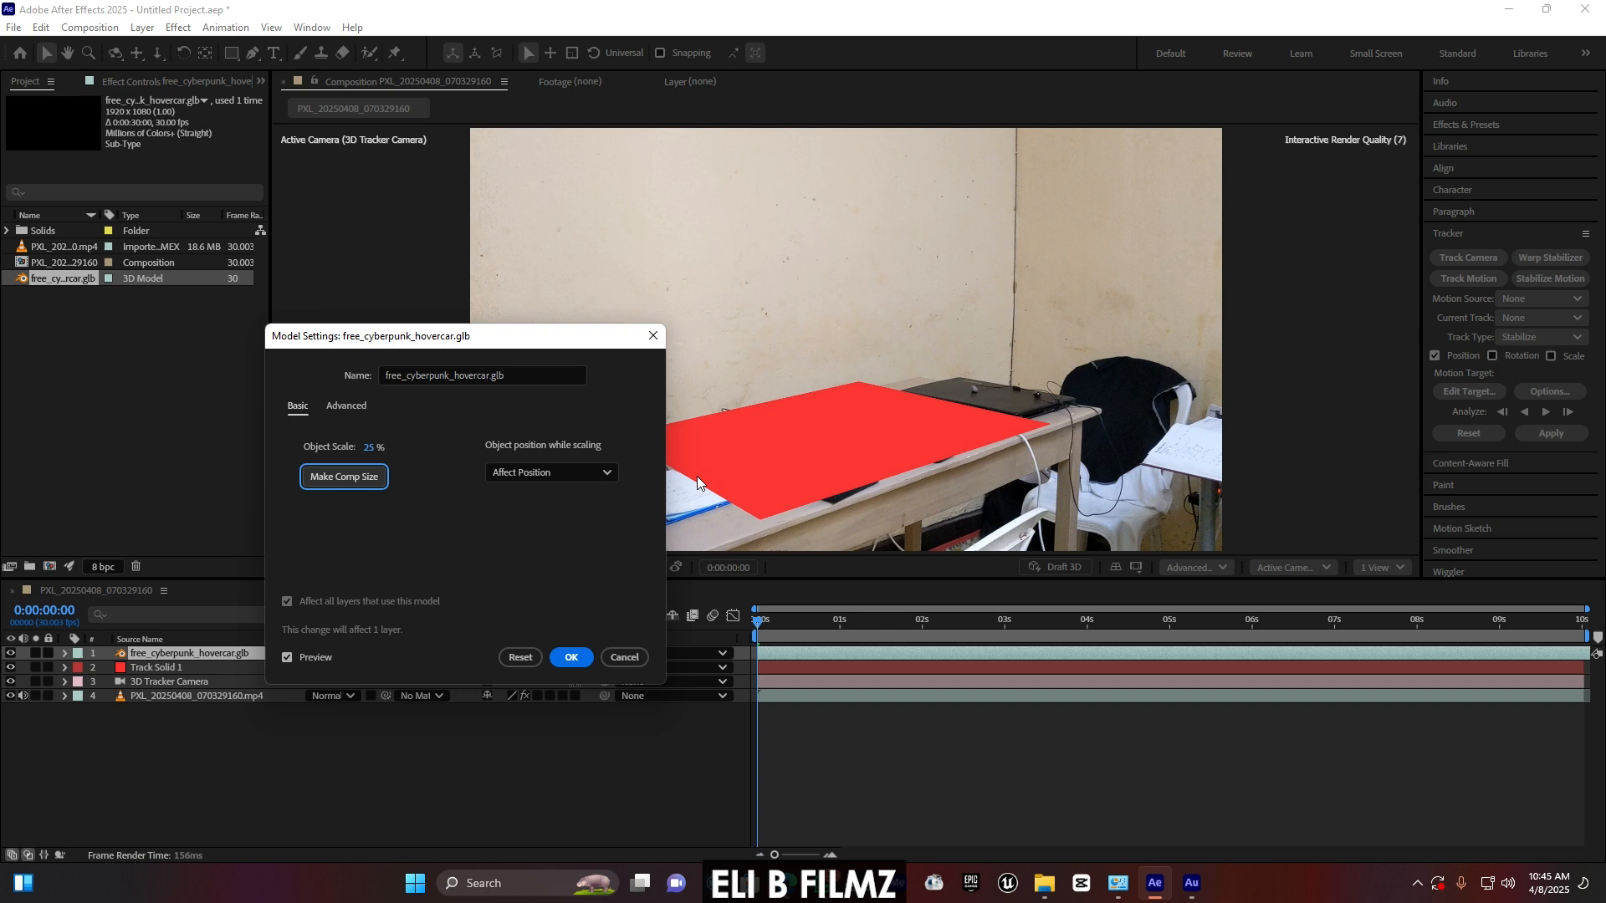
pyautogui.click(587, 661)
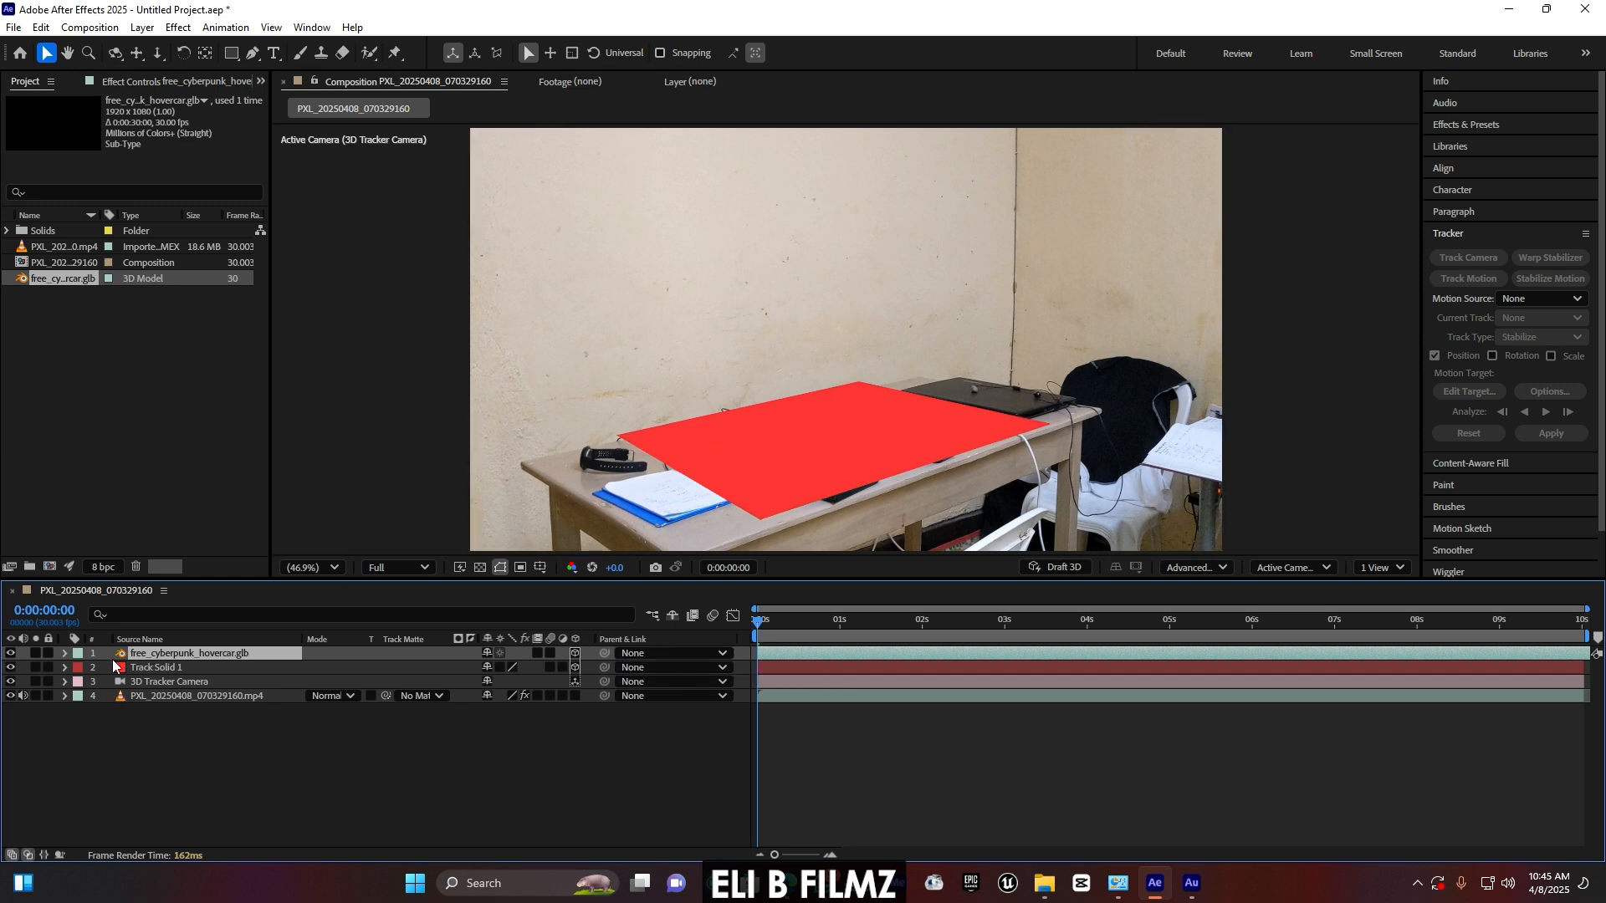
# - Scale the hovercar to -13.2% and turn and move it so it stands upright above the desk
pyautogui.press('s')
pyautogui.moveTo(506, 668)
pyautogui.mouseDown()
pyautogui.moveTo(422, 677)
pyautogui.moveTo(483, 686)
pyautogui.mouseUp()
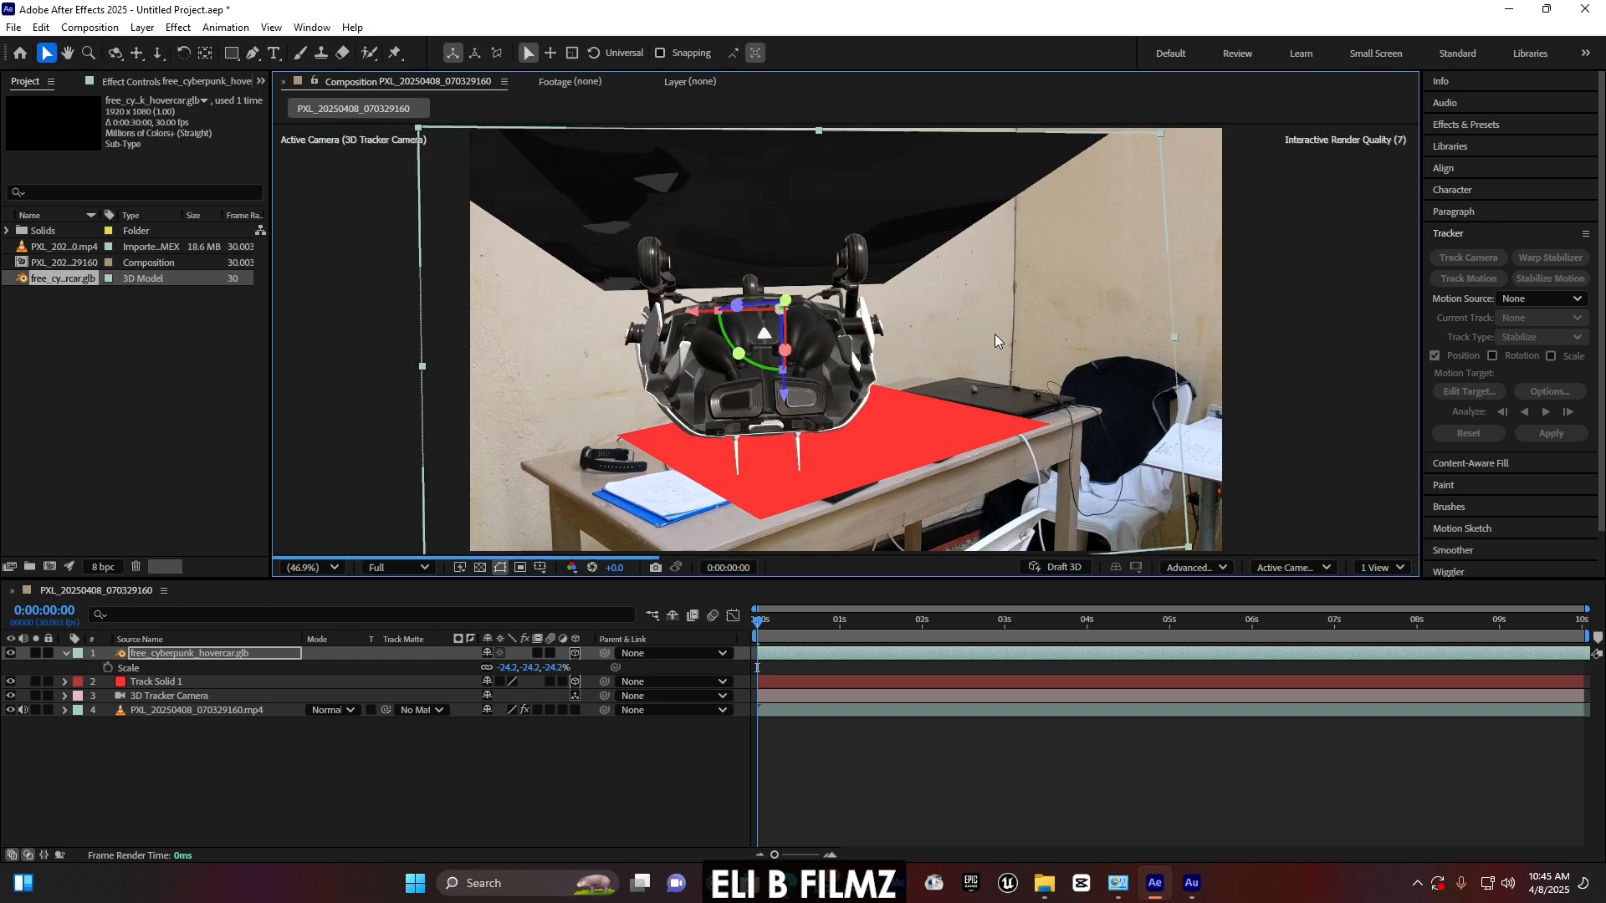
pyautogui.moveTo(733, 327); pyautogui.dragTo(835, 284)
pyautogui.click(116, 53)
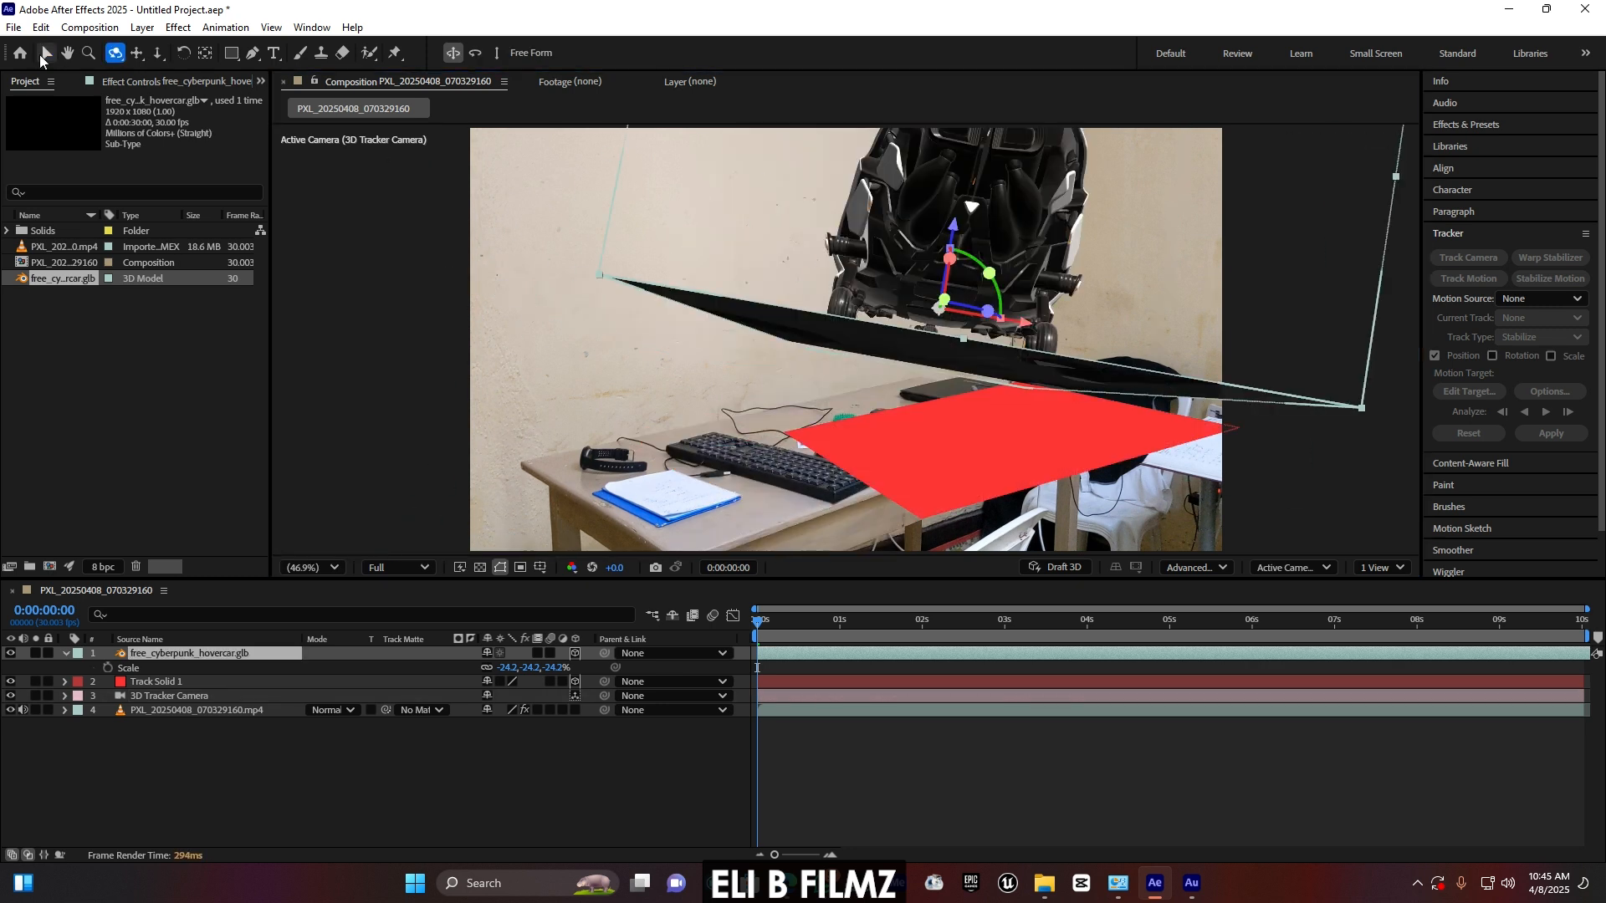
pyautogui.click(46, 53)
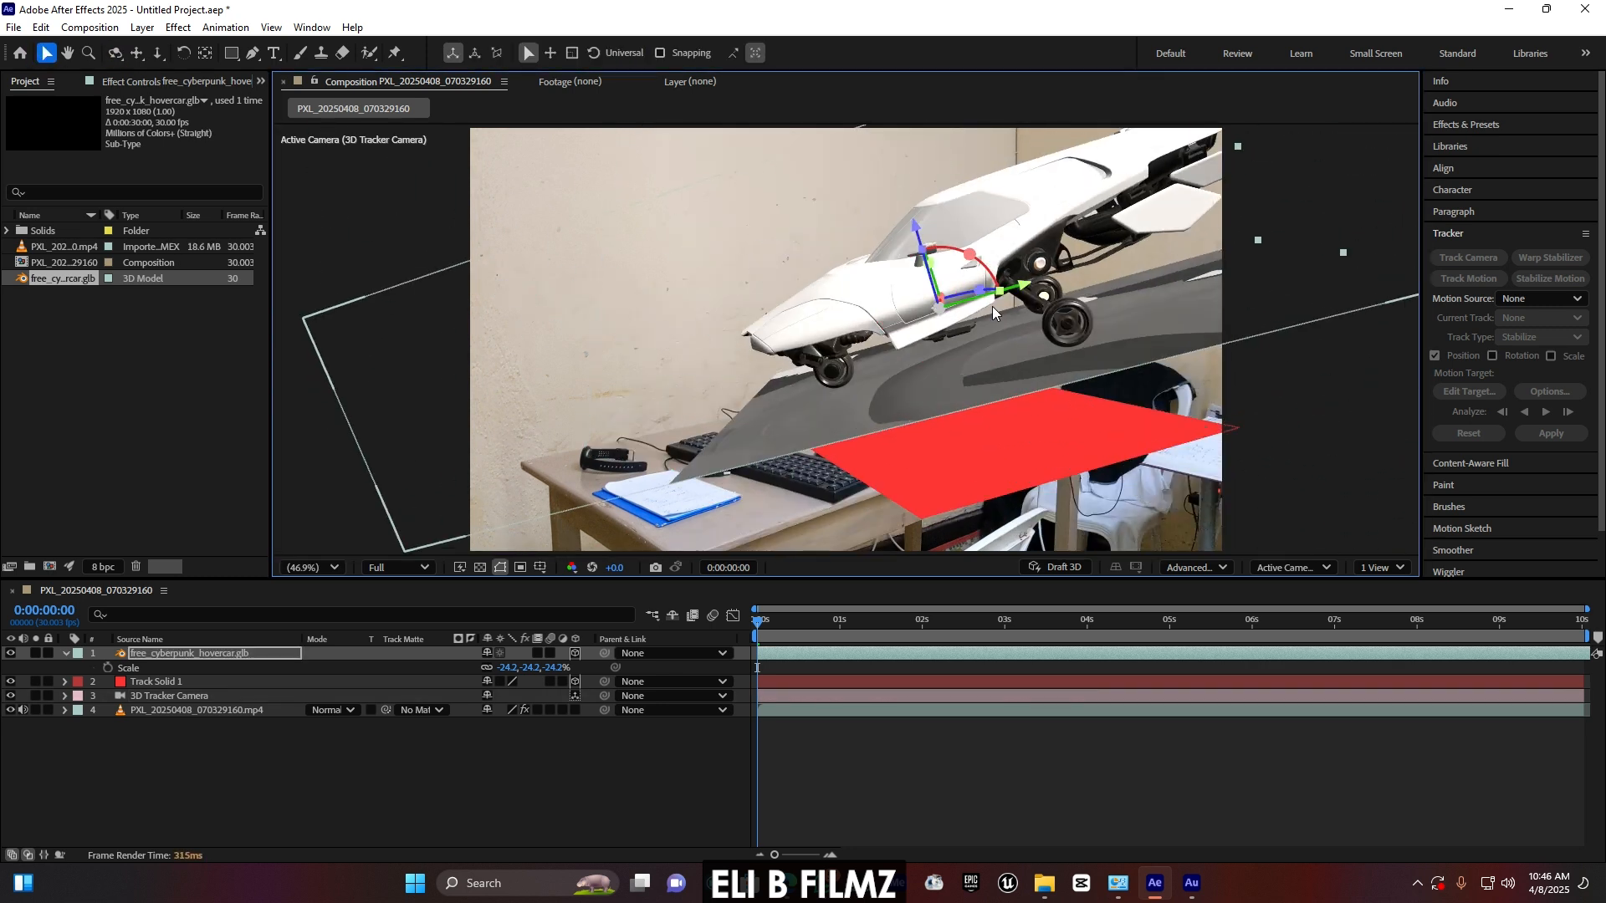
pyautogui.moveTo(532, 667); pyautogui.dragTo(554, 667)
pyautogui.moveTo(894, 276); pyautogui.dragTo(939, 333)
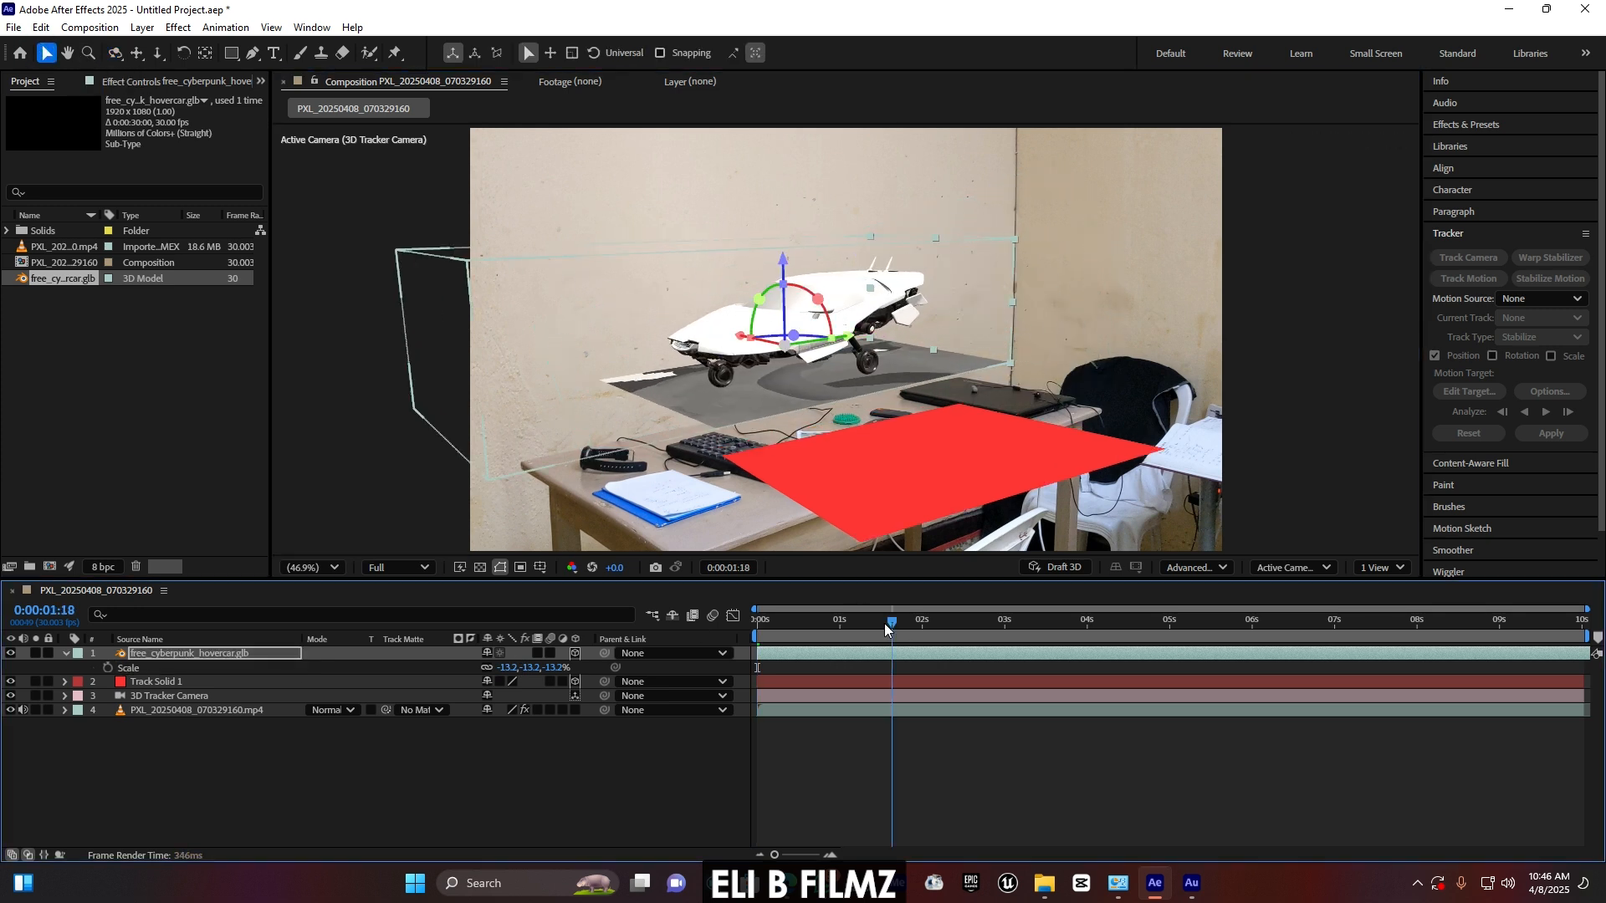
# - At 0:00:00:02, position the hovercar over the red solid and parent it to Track Solid 1
pyautogui.moveTo(757, 629); pyautogui.dragTo(766, 629)
pyautogui.moveTo(857, 334)
pyautogui.mouseDown()
pyautogui.moveTo(890, 338)
pyautogui.moveTo(883, 360)
pyautogui.moveTo(869, 330)
pyautogui.mouseUp()
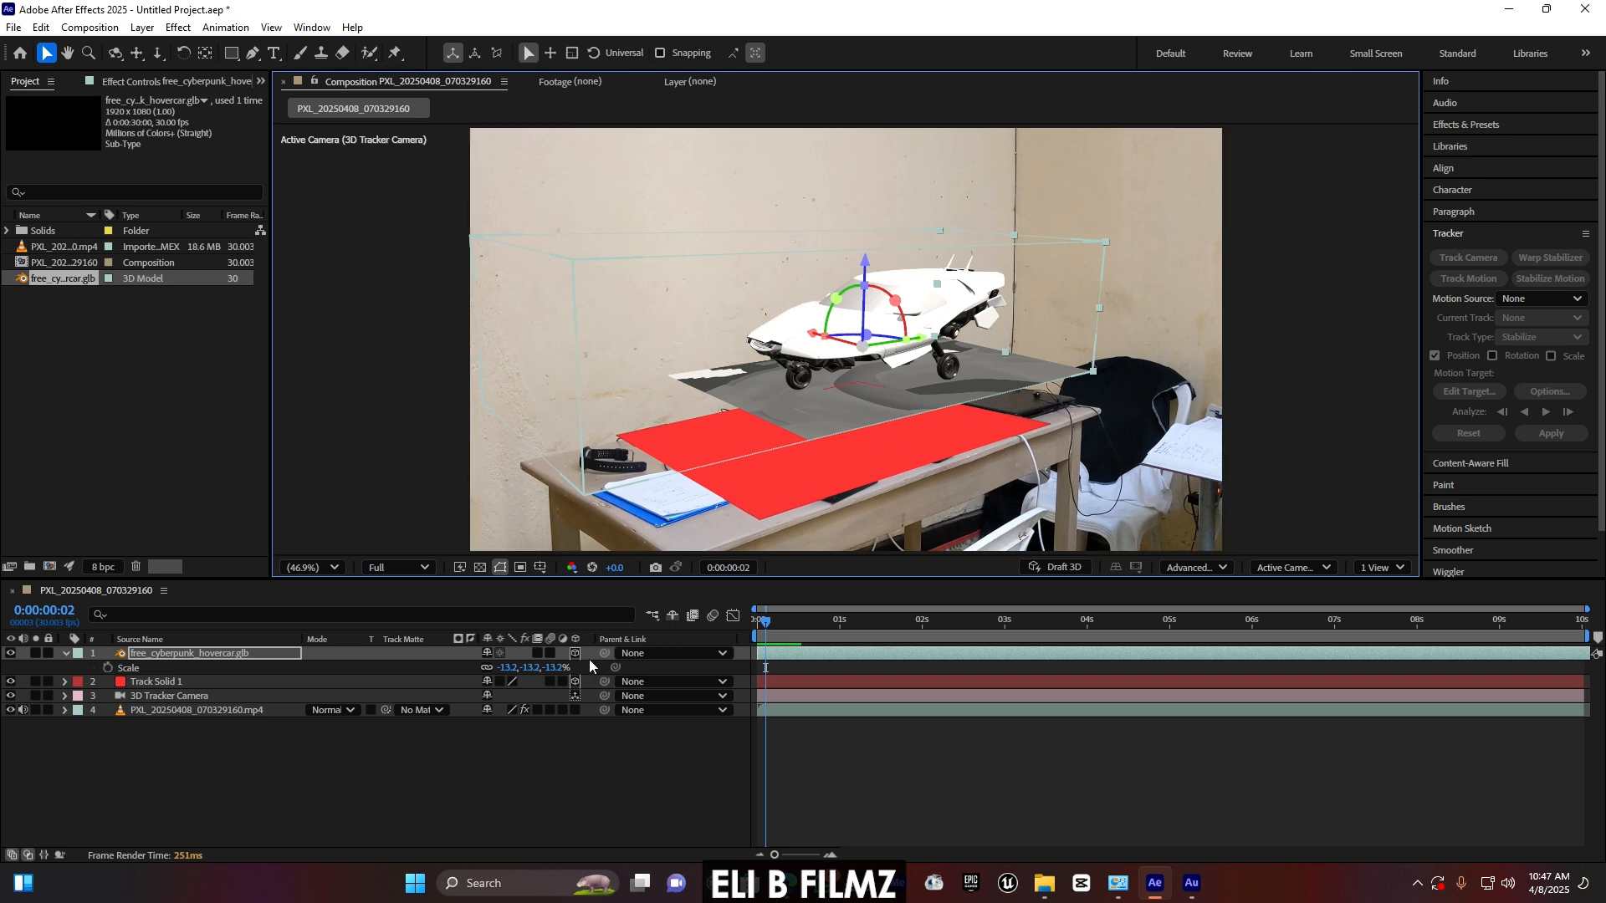
pyautogui.moveTo(605, 654); pyautogui.dragTo(157, 683)
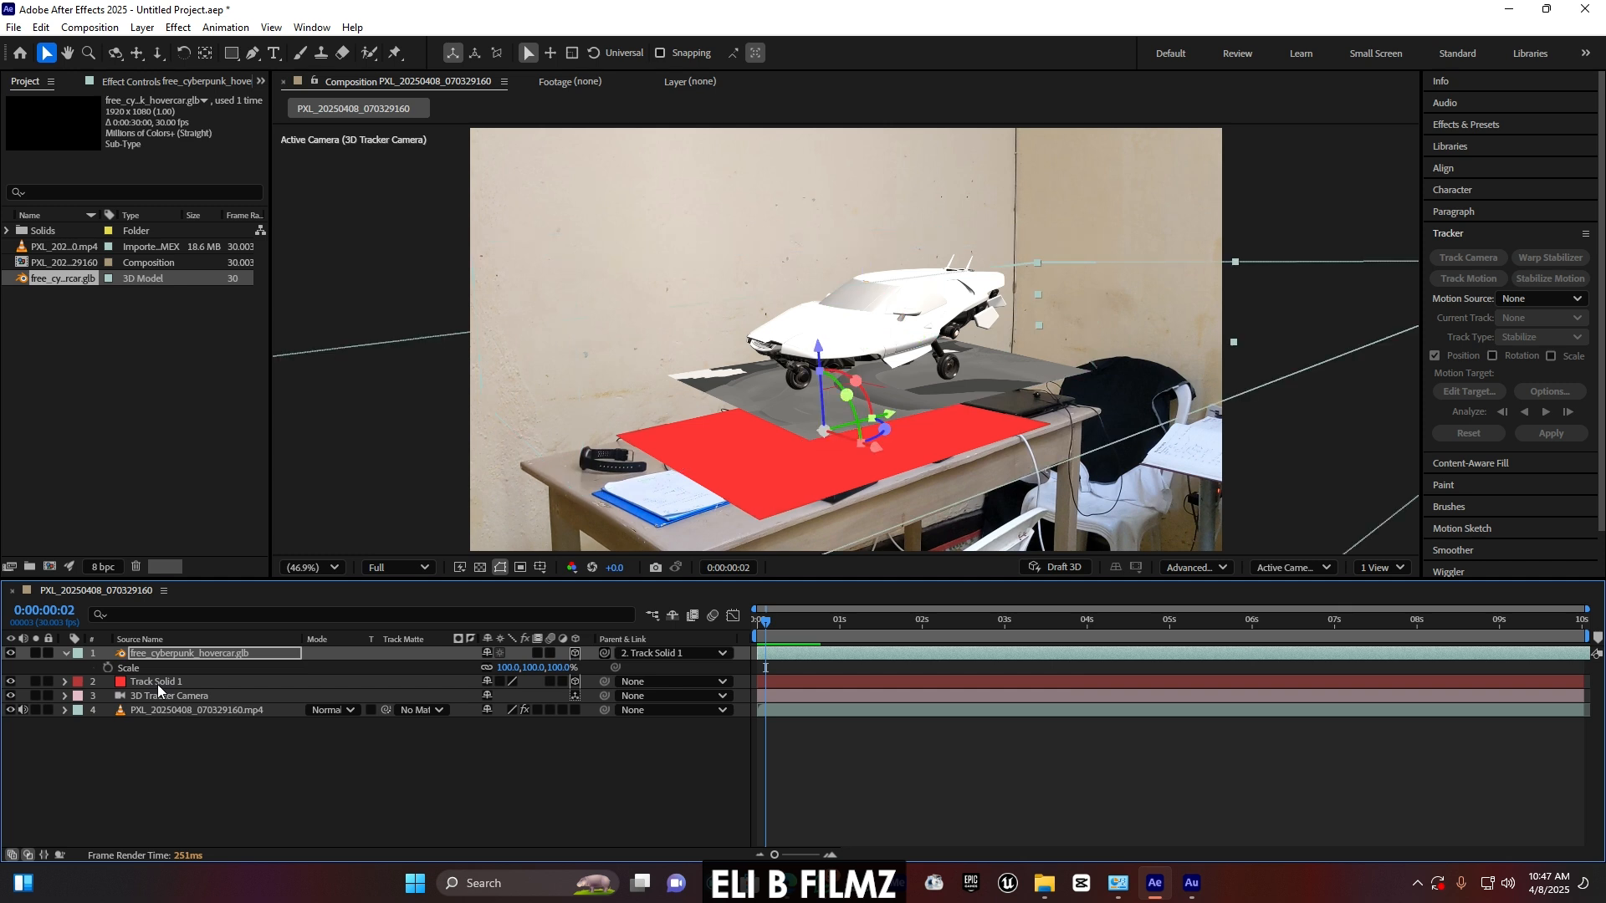
# - Raise the hovercar above the desk and scale it to 42.0, 32.4, 127.6%
pyautogui.moveTo(818, 345); pyautogui.dragTo(810, 293)
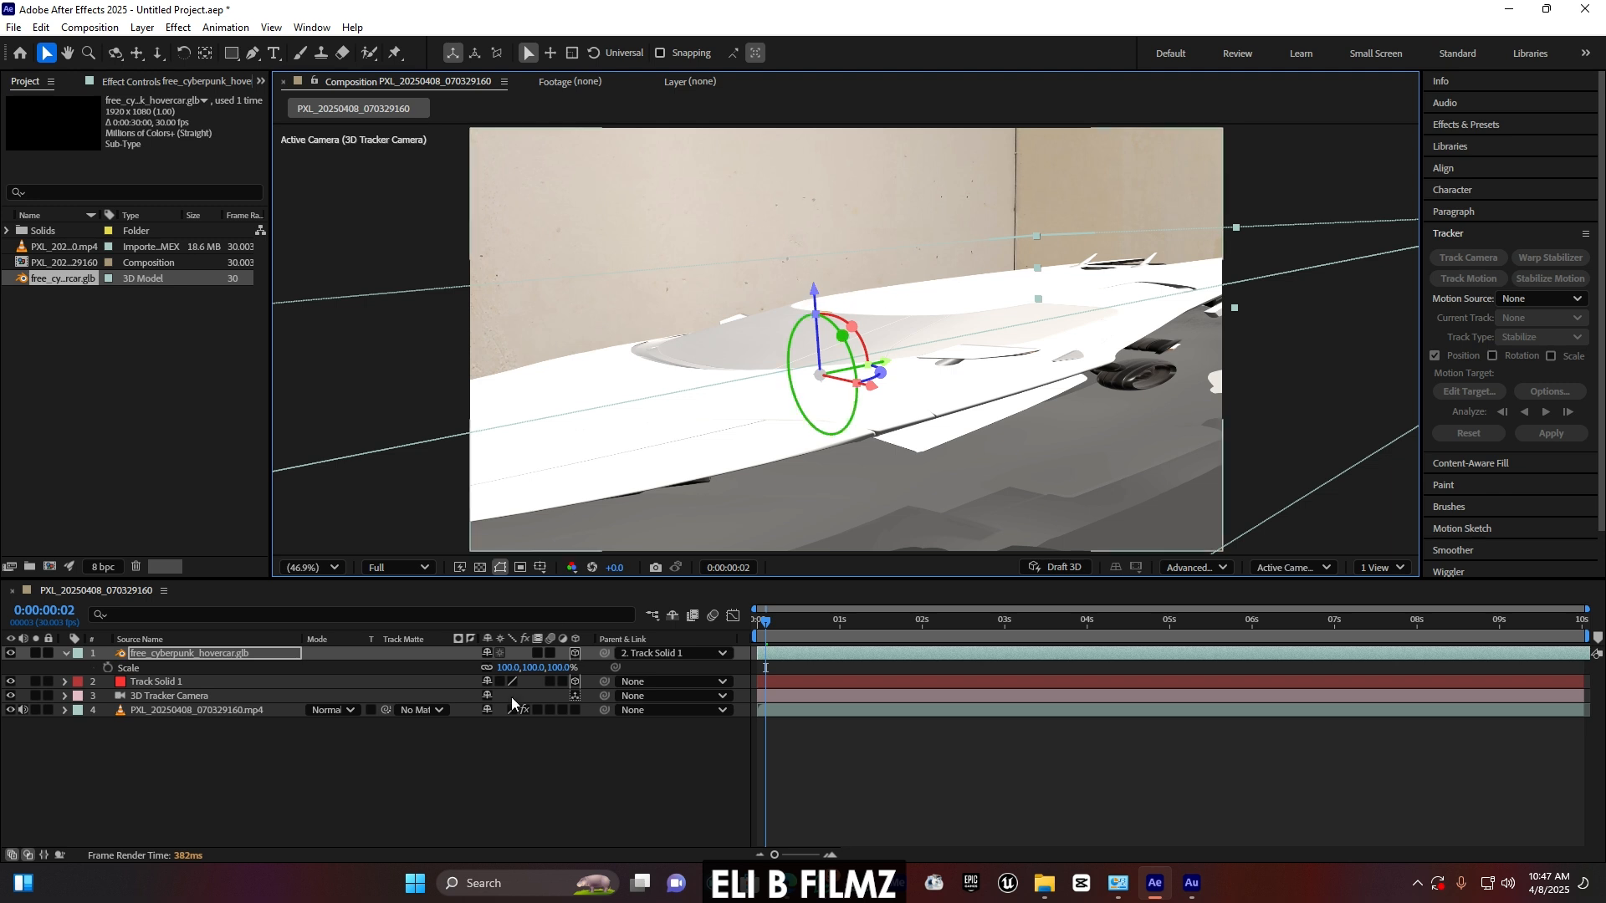
pyautogui.moveTo(509, 669); pyautogui.dragTo(469, 674)
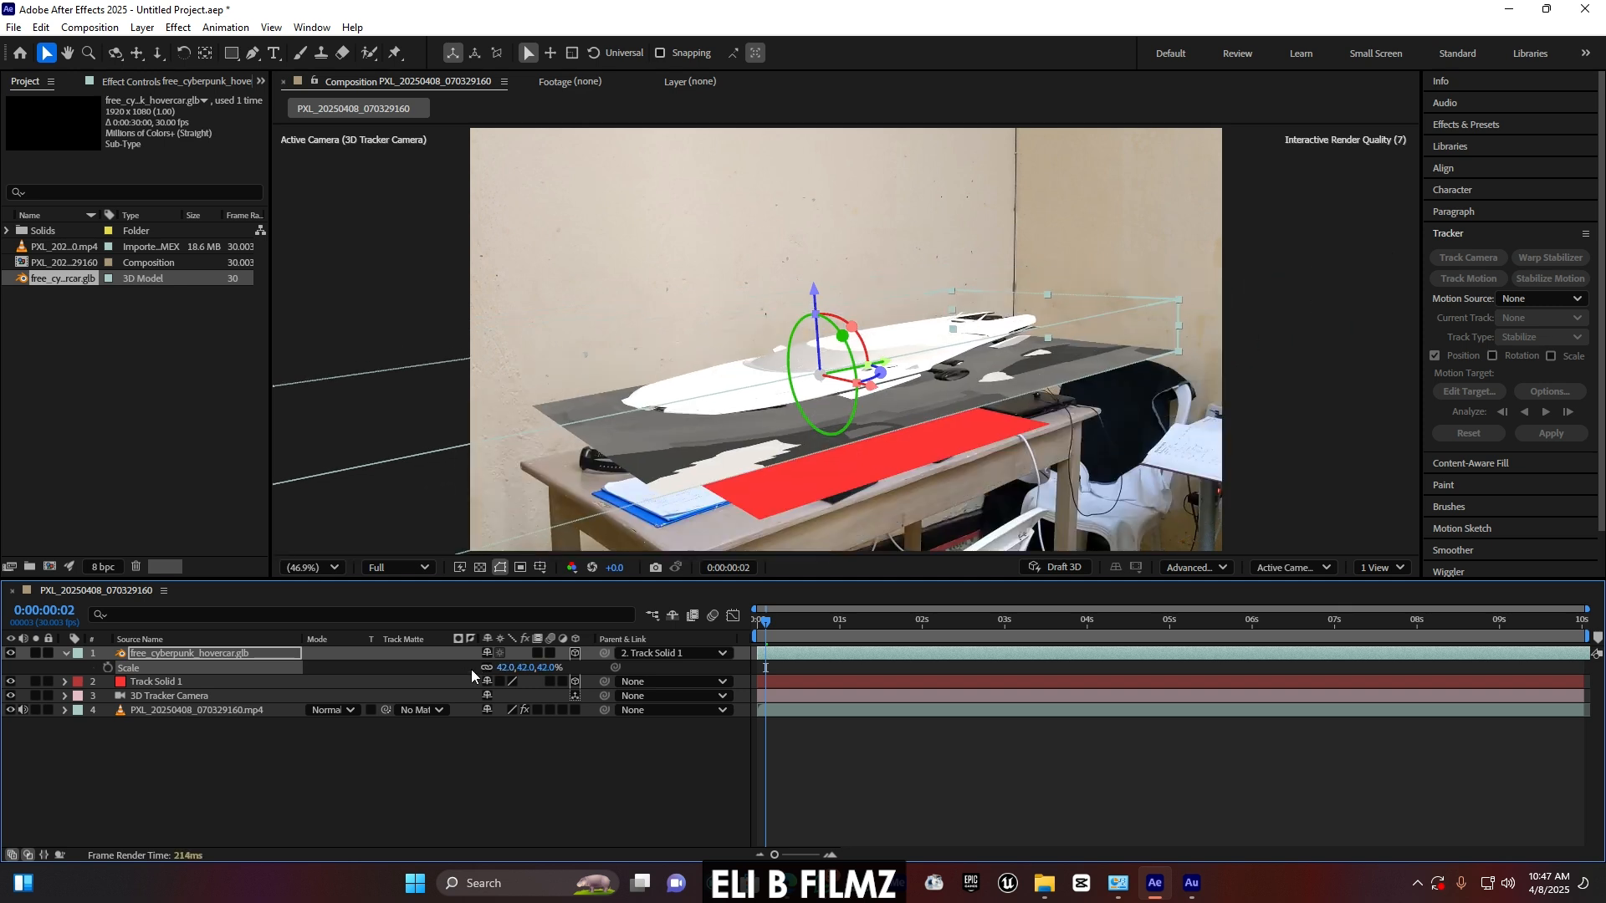
pyautogui.moveTo(879, 373); pyautogui.dragTo(805, 193)
pyautogui.moveTo(841, 373); pyautogui.dragTo(874, 372)
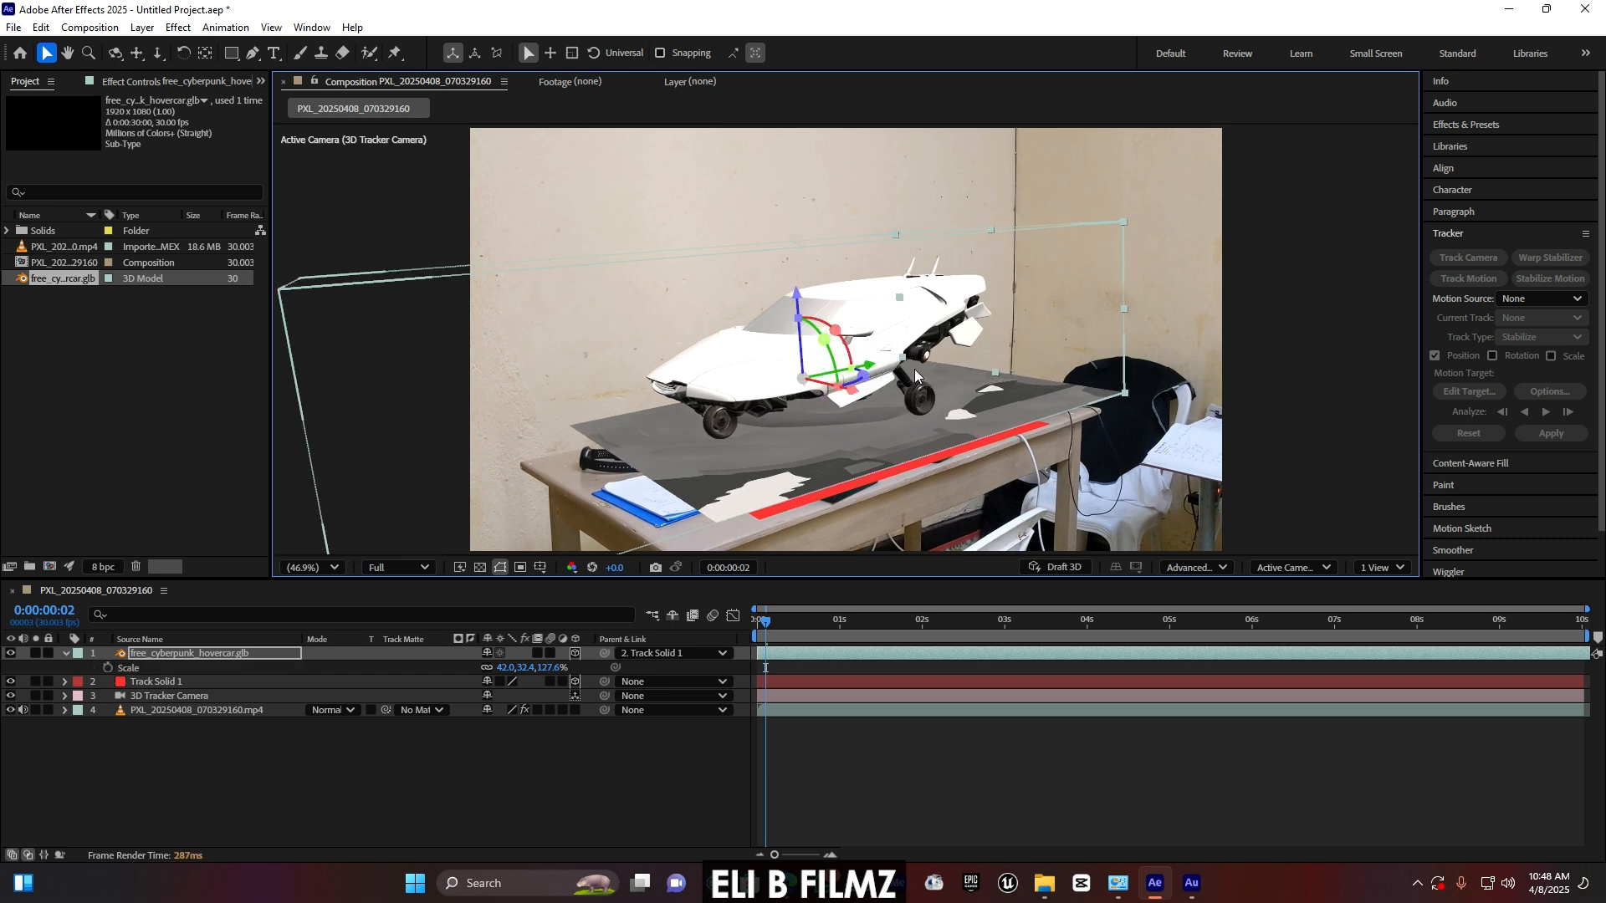
# - Play back the composition from its start to check how the hovercar follows the desk footage
pyautogui.press('space')
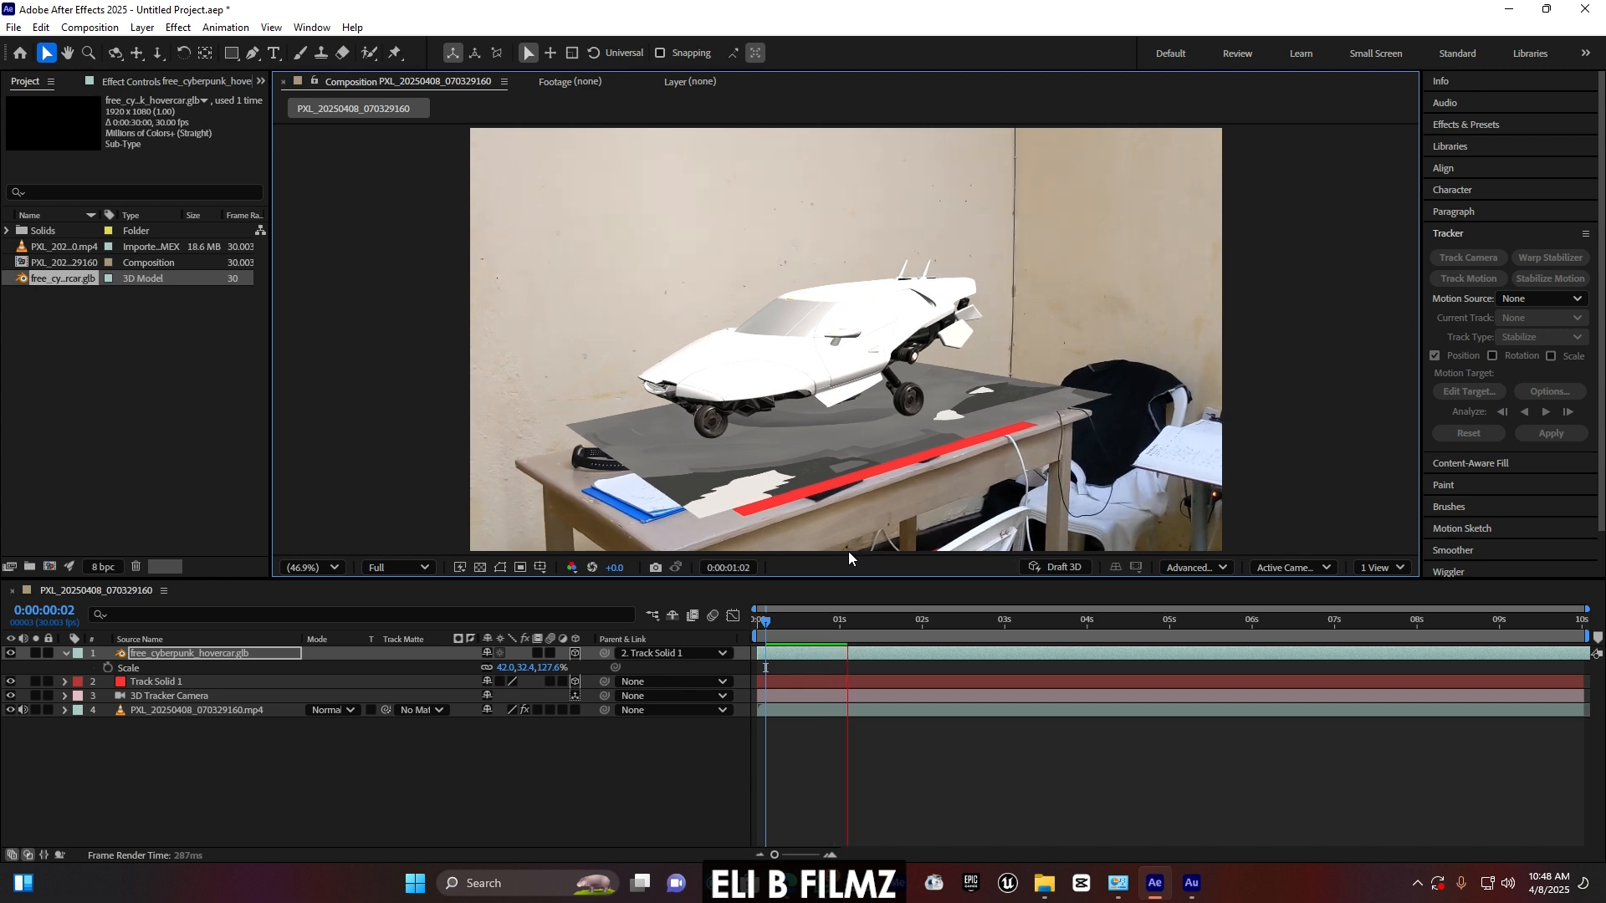
pyautogui.press('space')
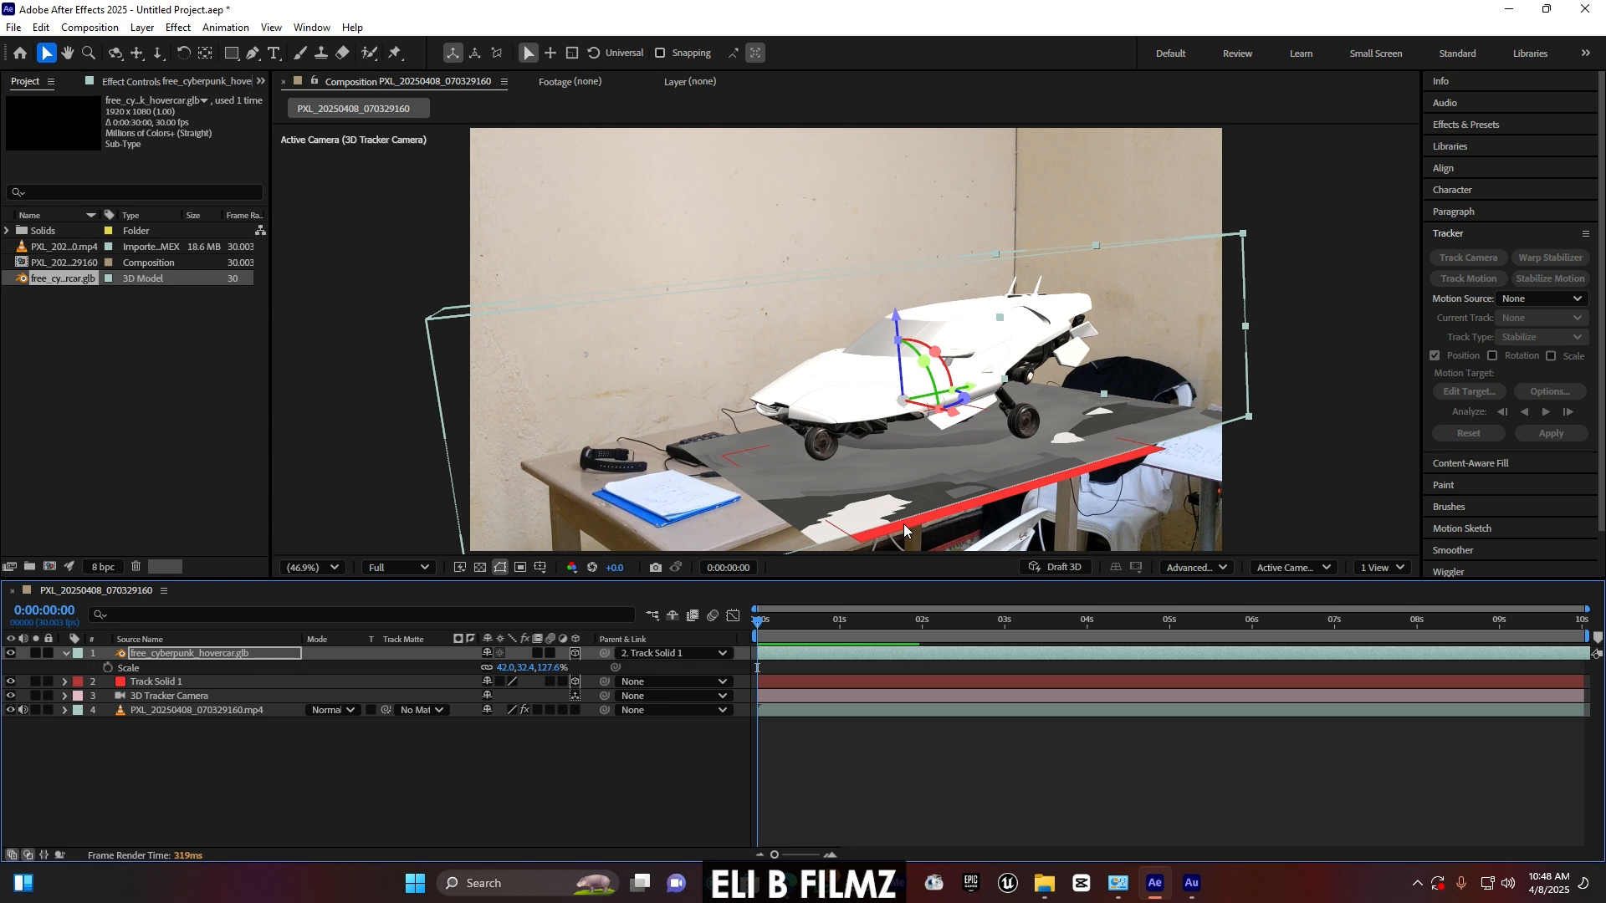
pyautogui.click(779, 650)
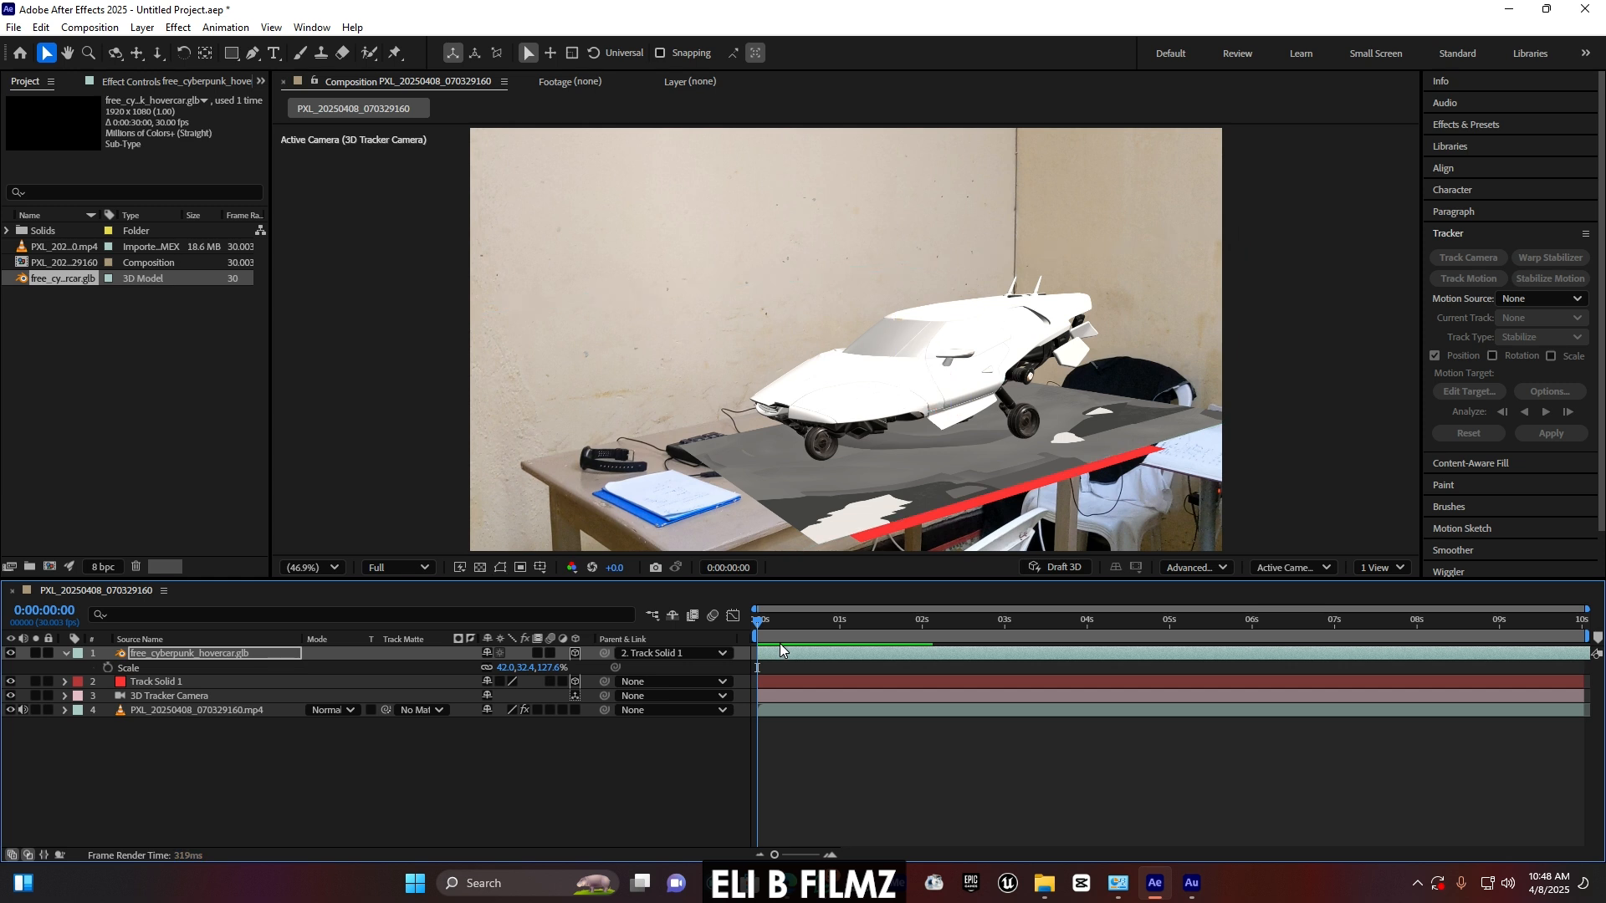
pyautogui.press('space')
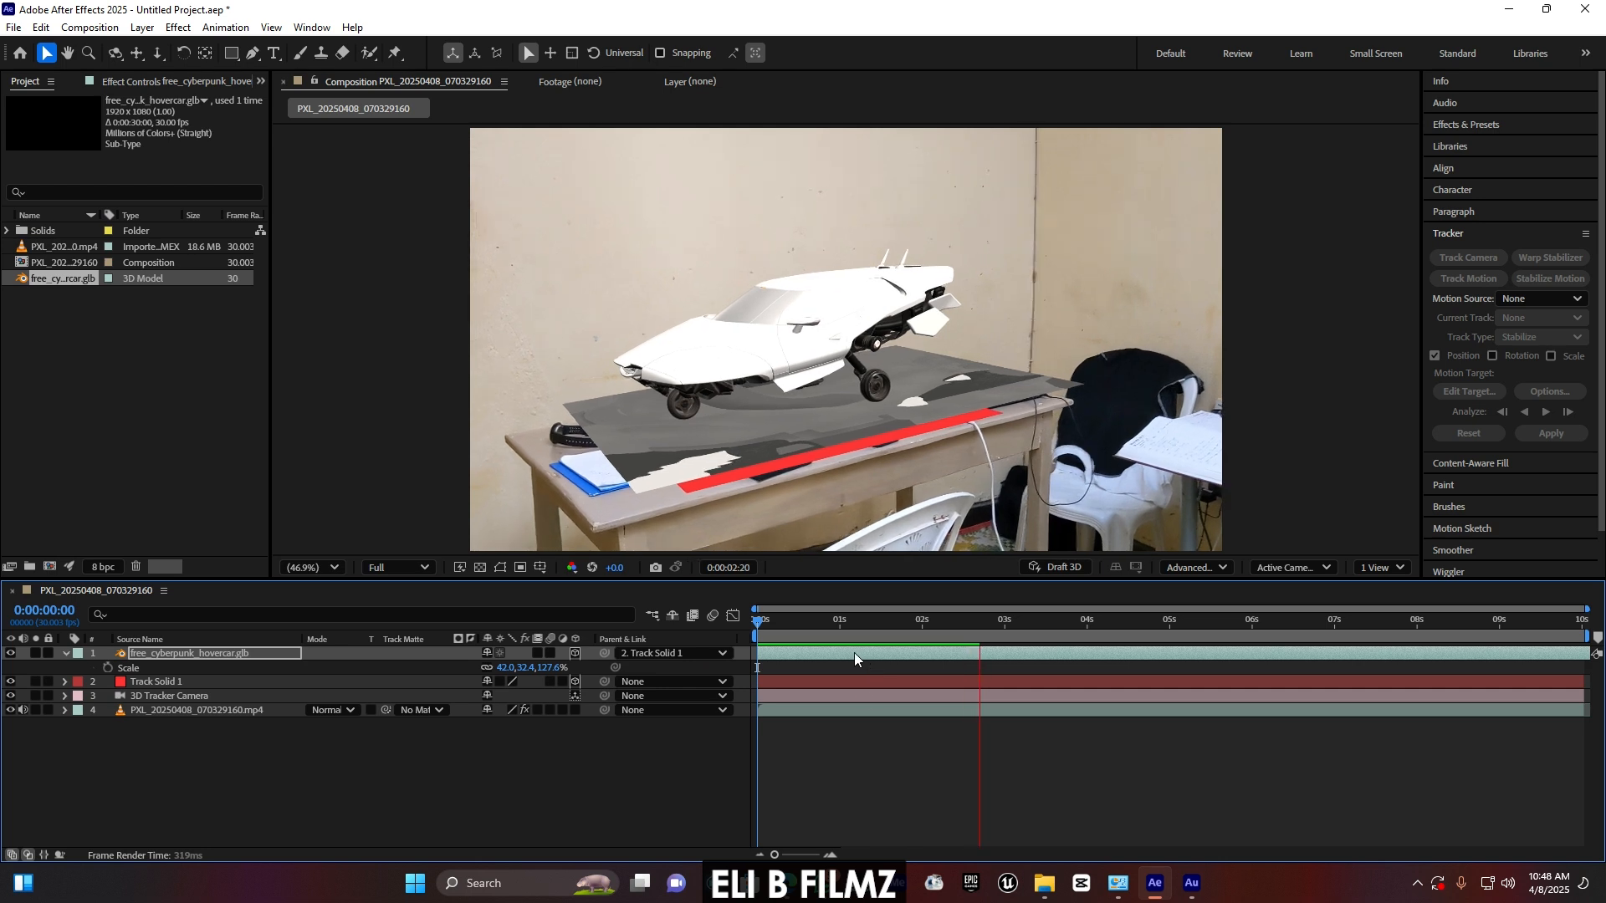
# - At 0:00:01:01, lower the hovercar slightly towards the desk and set its scale to 42.0, 28.8, 127.6%
pyautogui.click(844, 625)
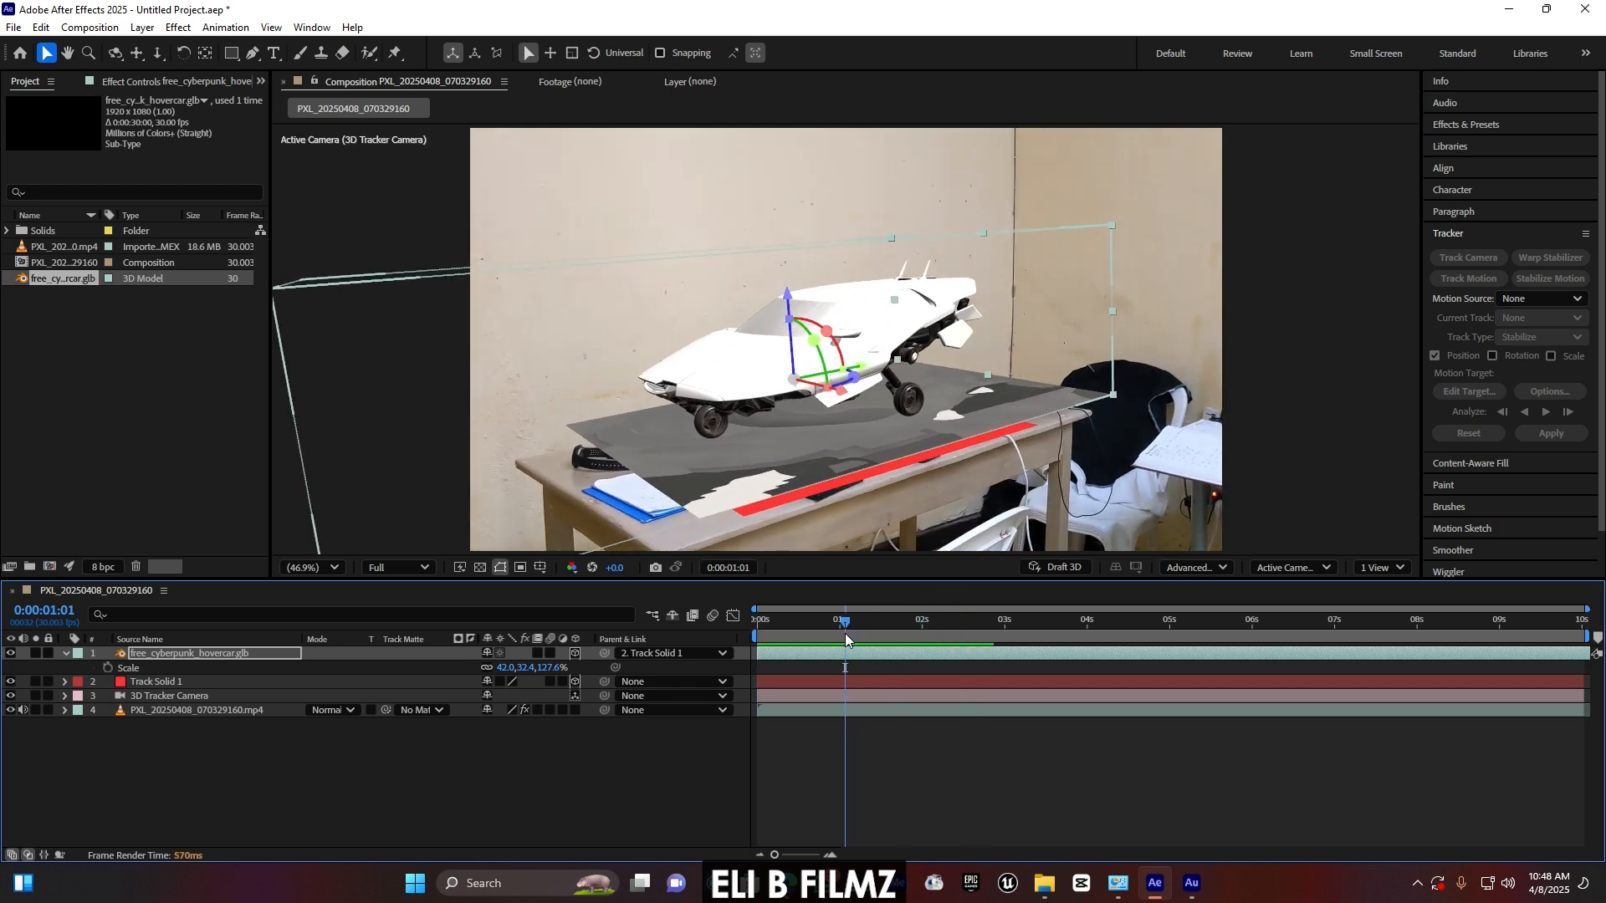
pyautogui.moveTo(786, 294); pyautogui.dragTo(797, 316)
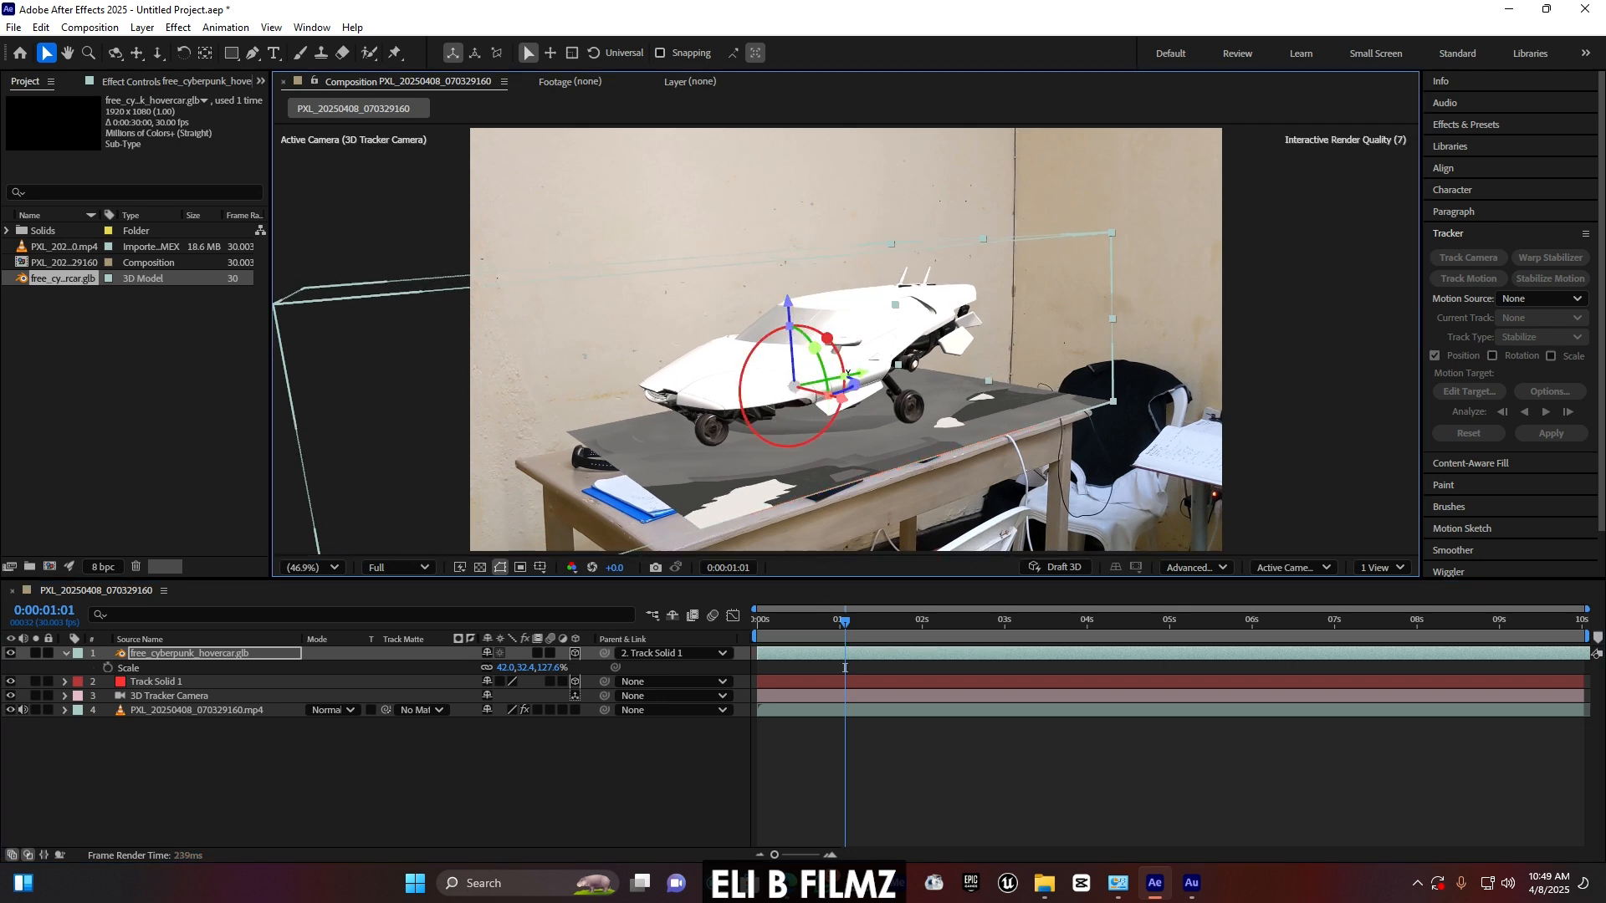
pyautogui.moveTo(846, 378); pyautogui.dragTo(842, 379)
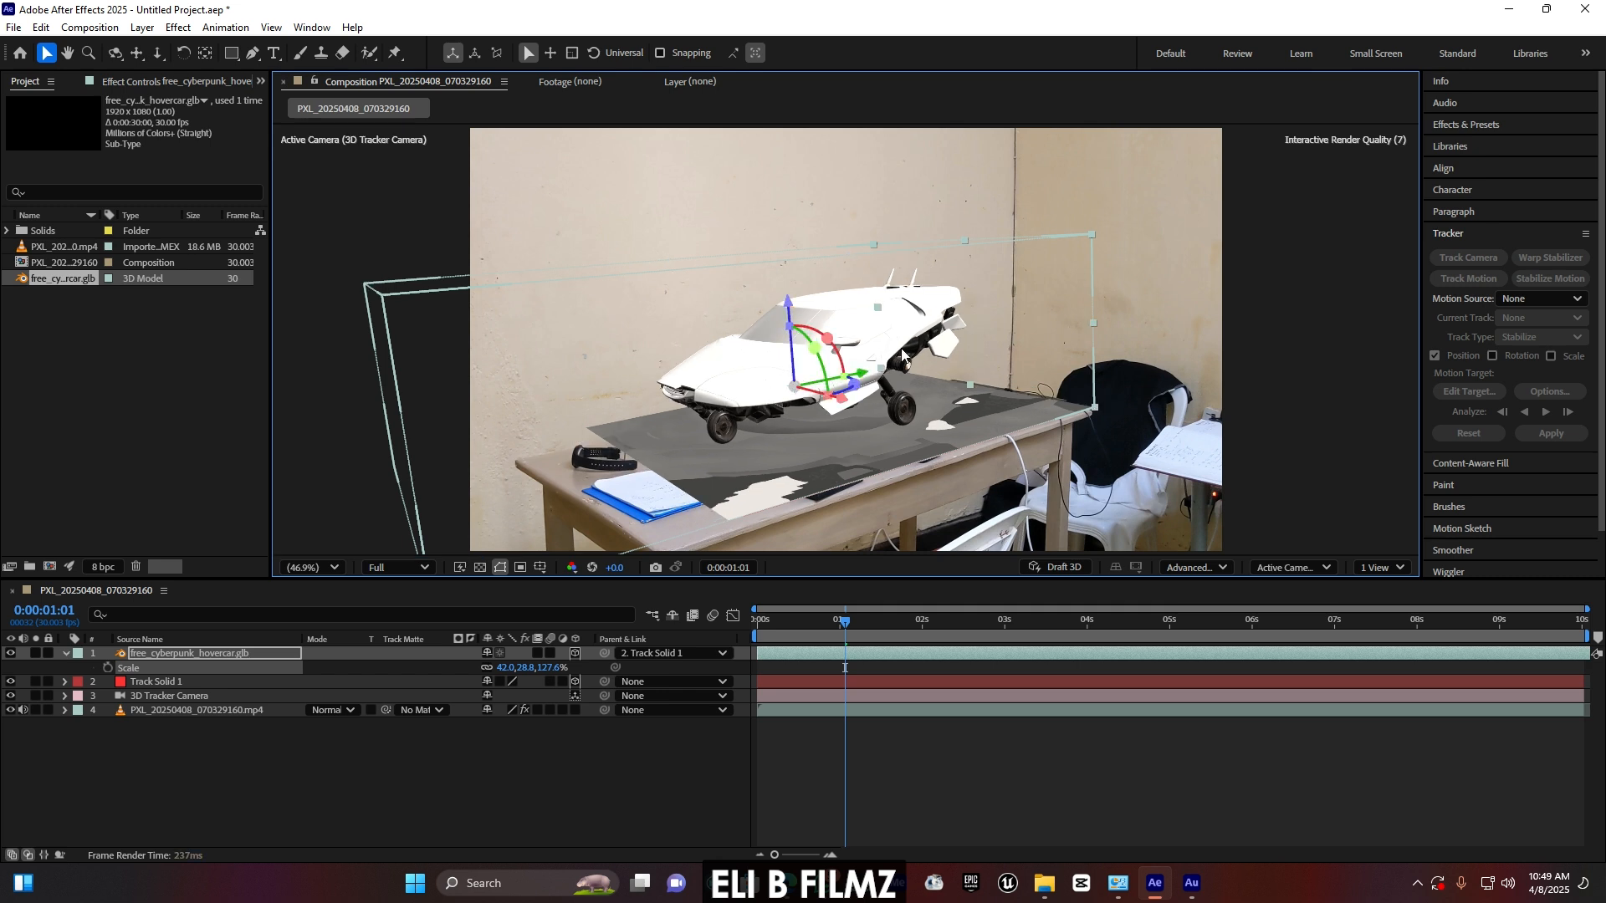
pyautogui.click(64, 653)
pyautogui.click(174, 736)
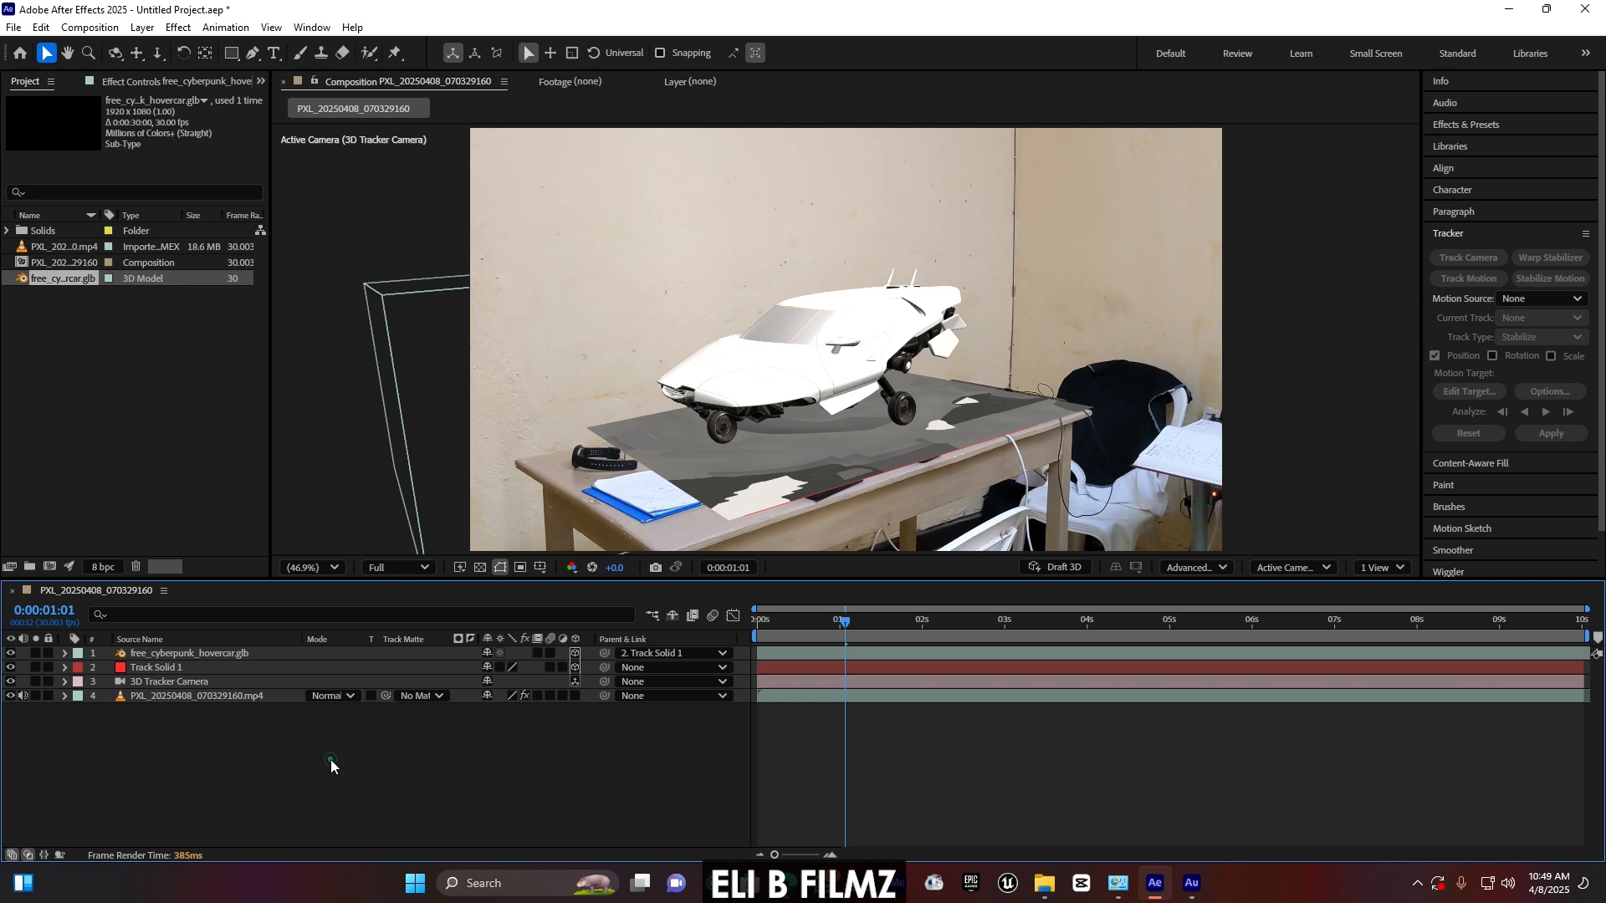
# - Add an Environment light to the composition with Casts Shadows enabled
pyautogui.rightClick(158, 765)
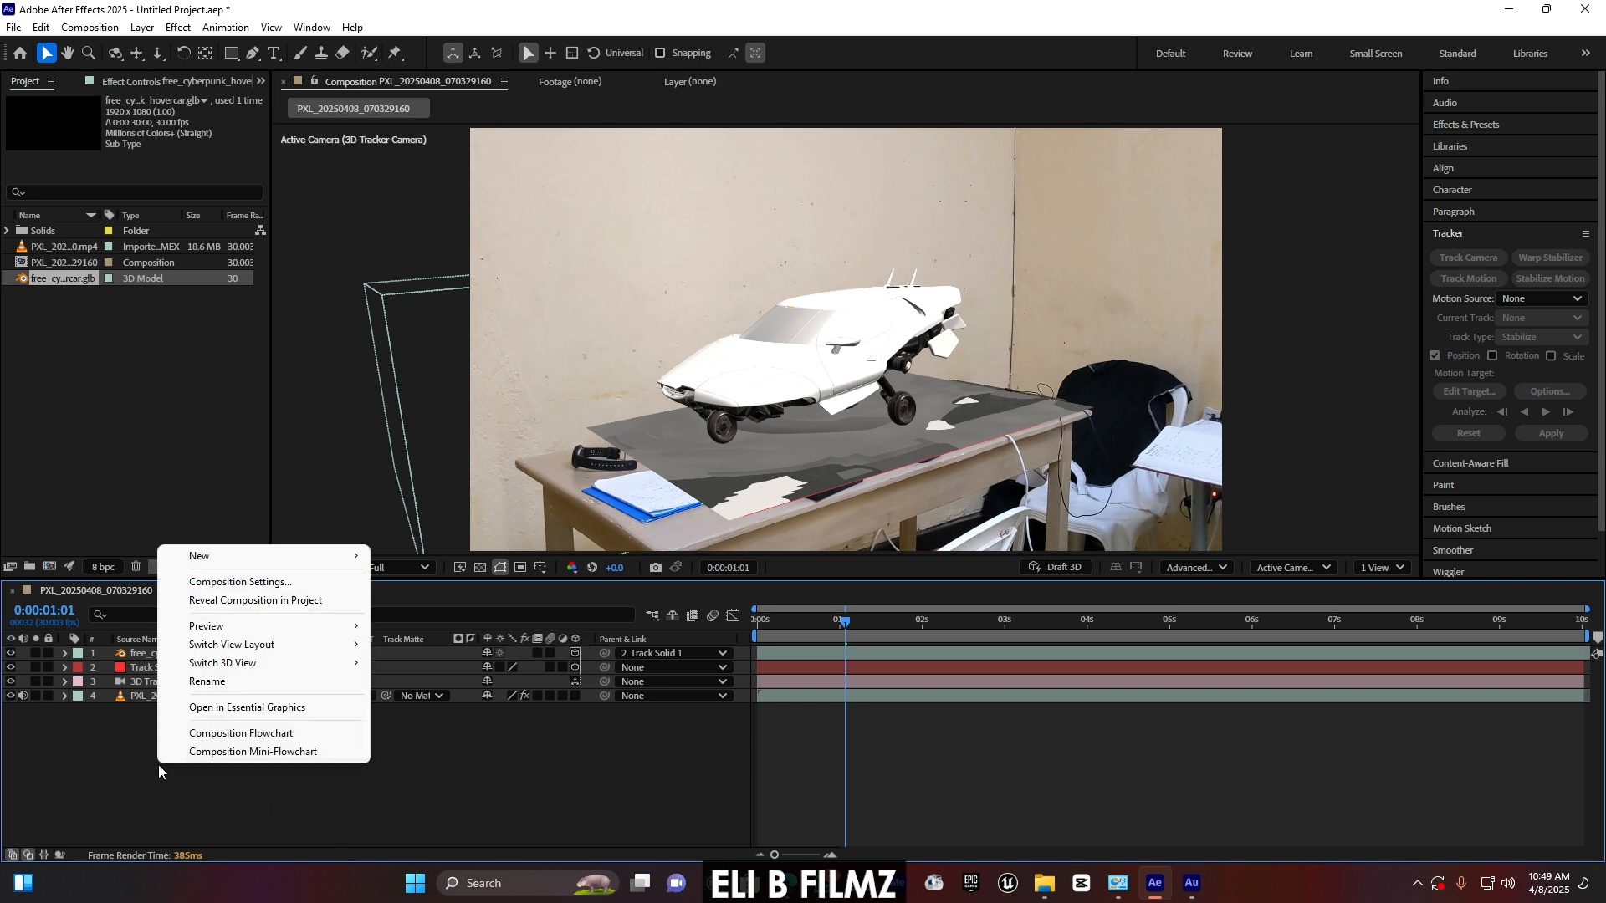
pyautogui.click(259, 557)
pyautogui.click(451, 624)
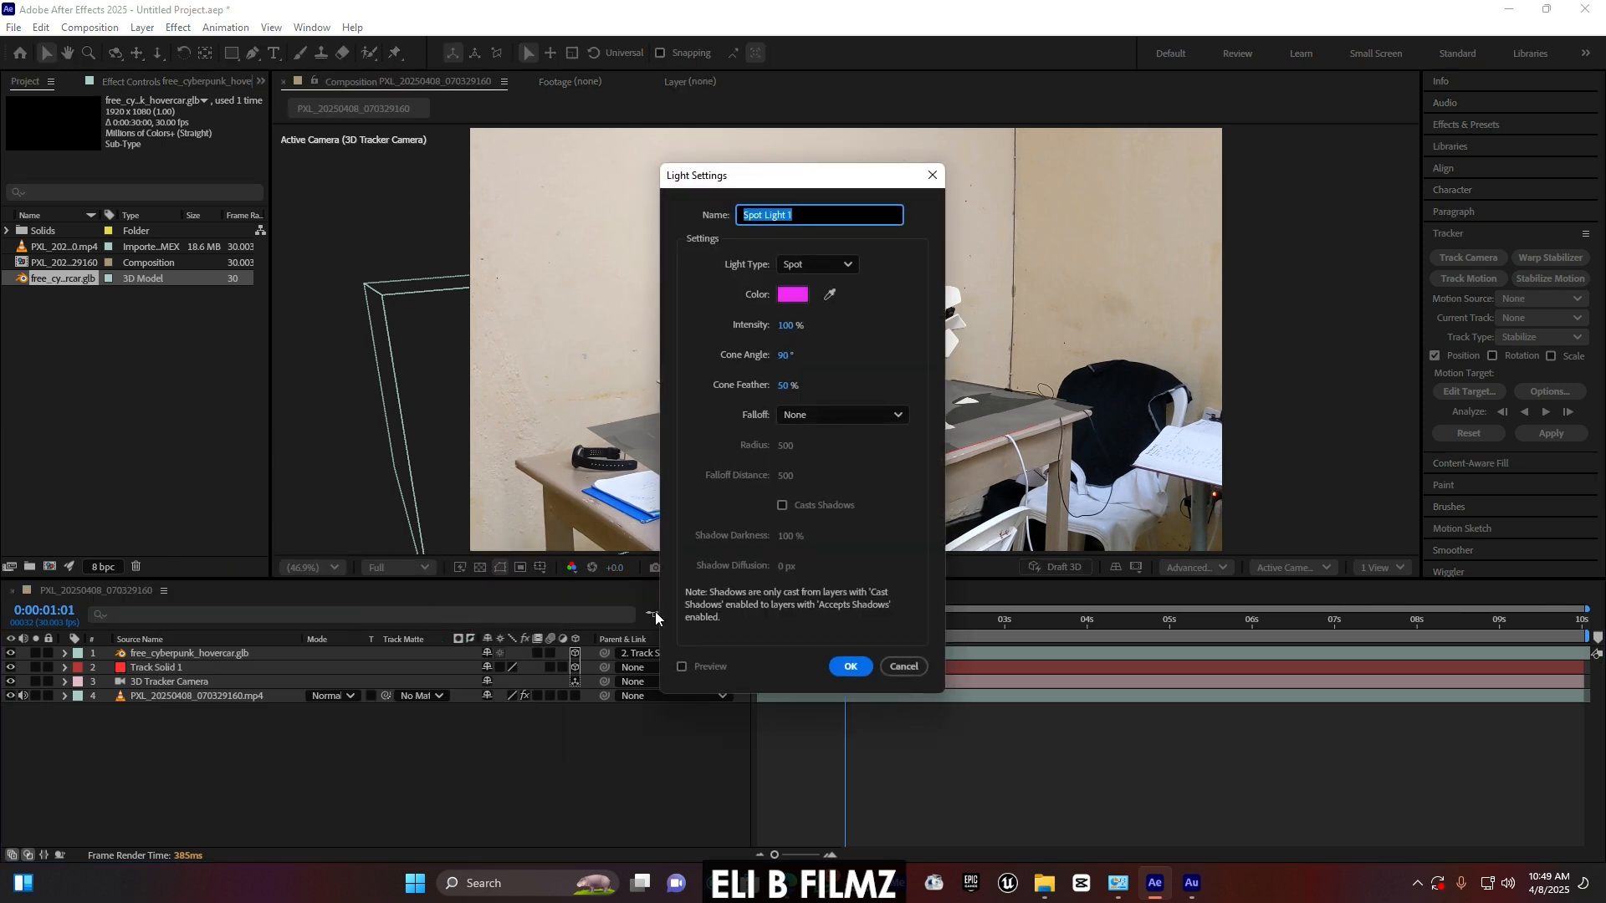
pyautogui.click(782, 505)
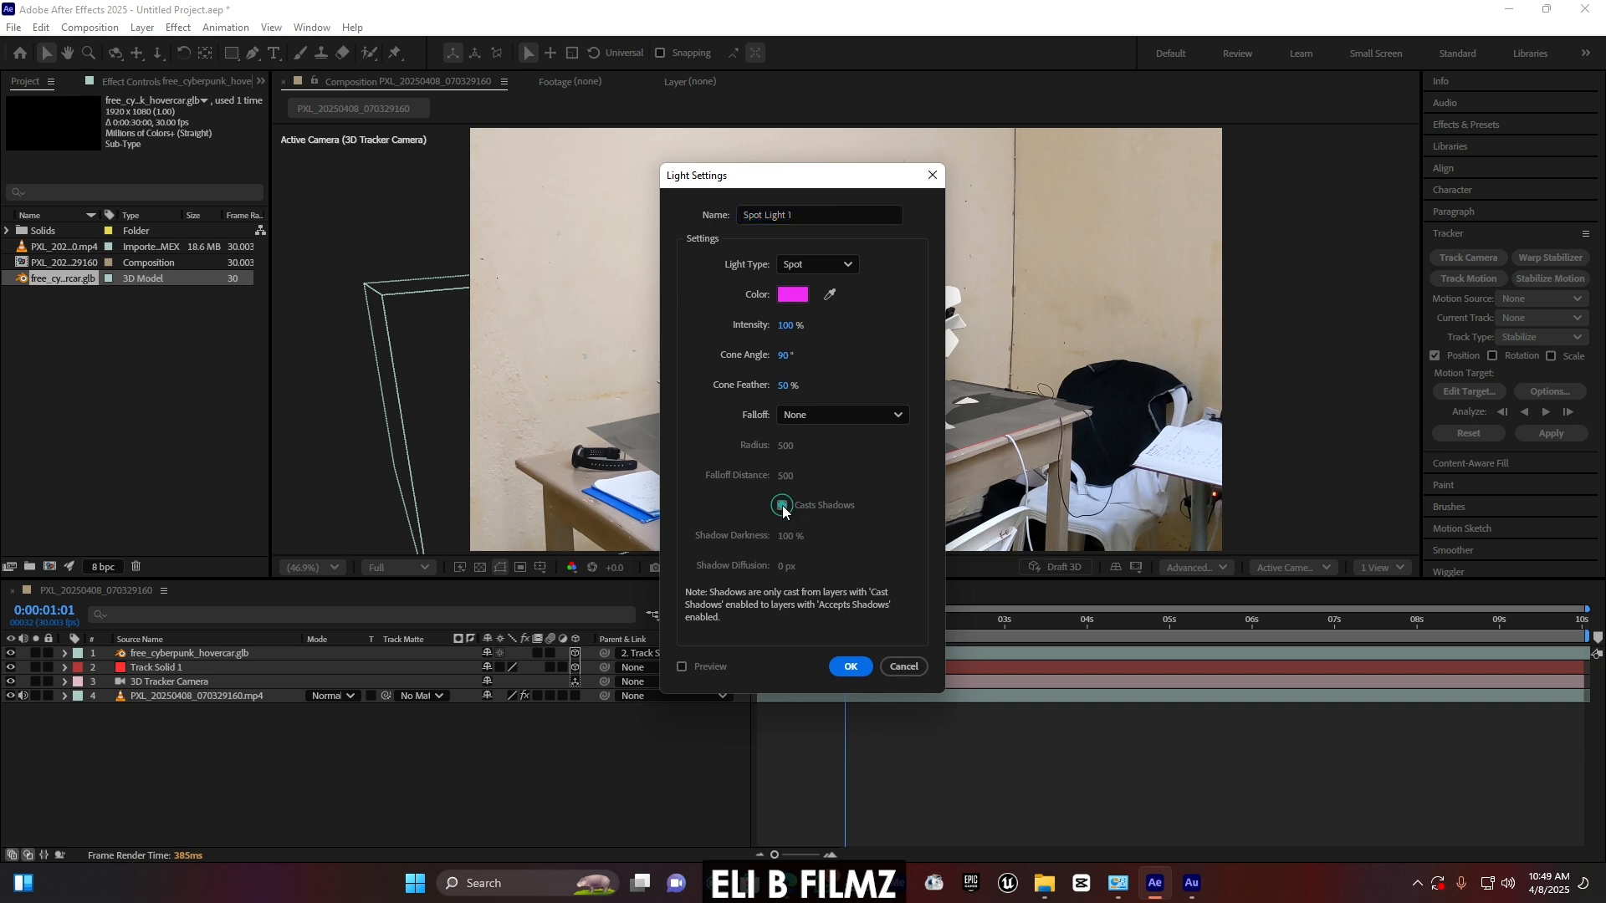
pyautogui.click(810, 263)
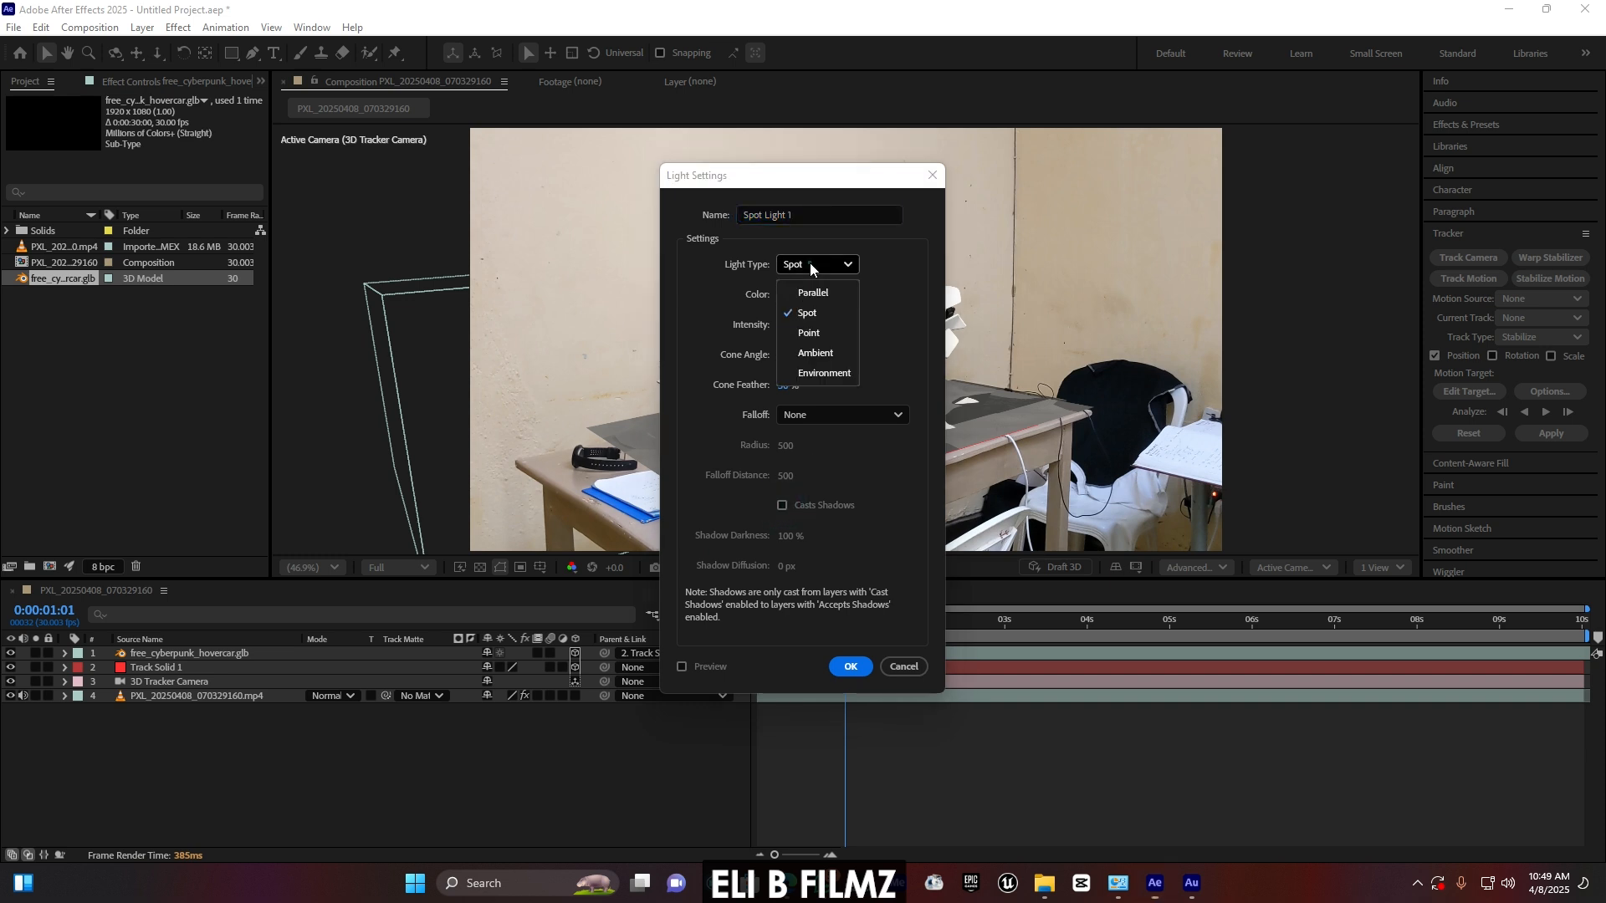
pyautogui.click(823, 371)
pyautogui.click(782, 505)
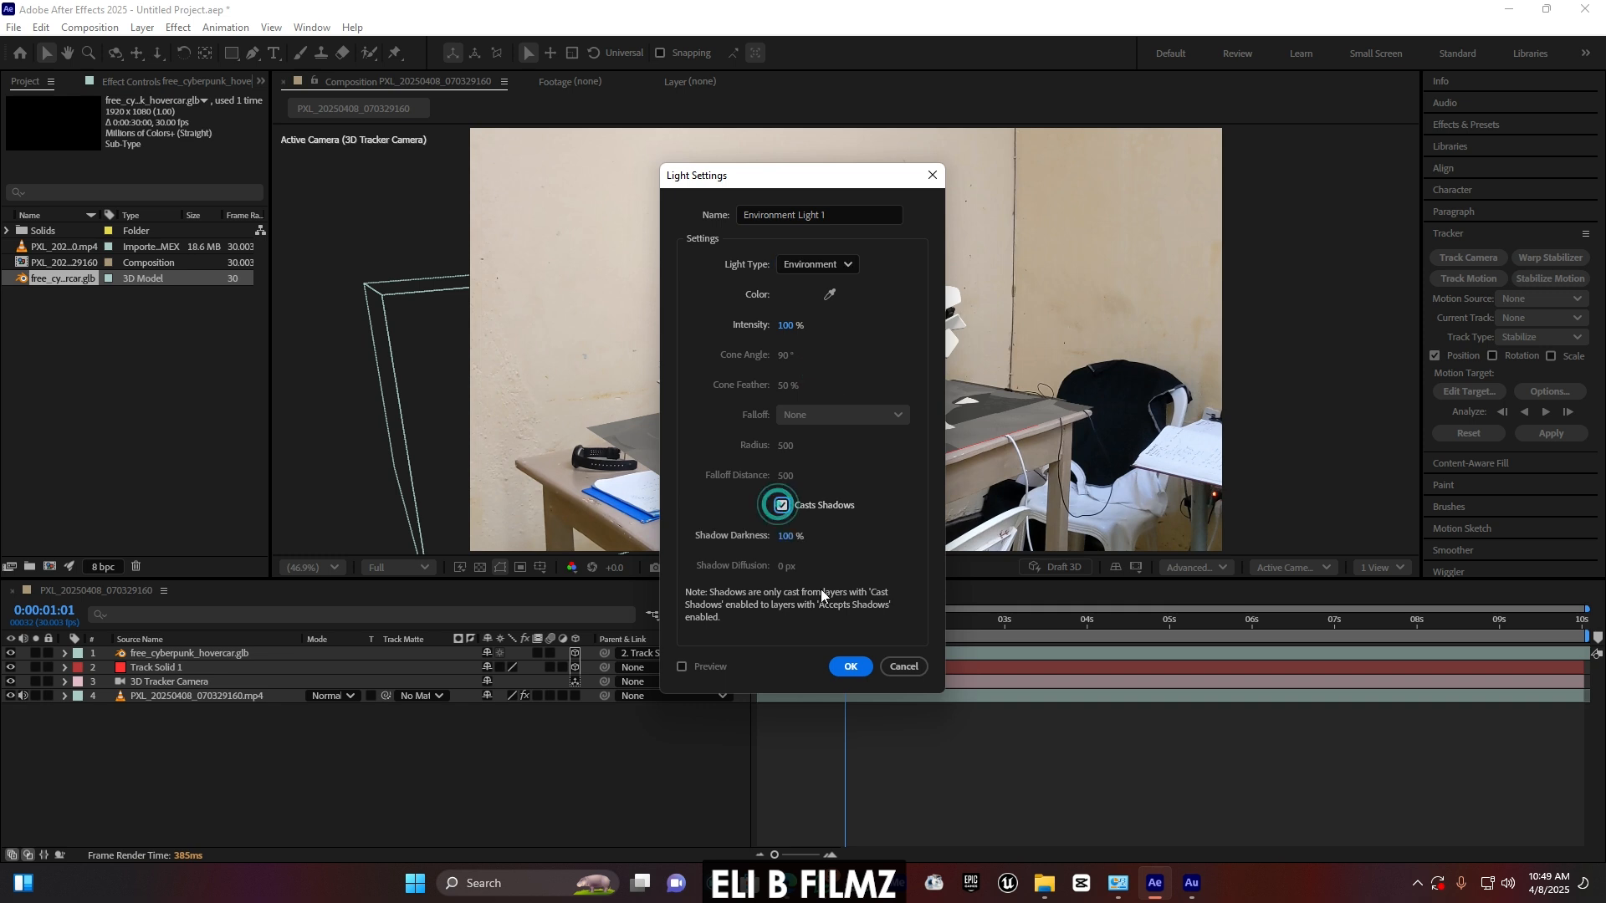
pyautogui.click(851, 667)
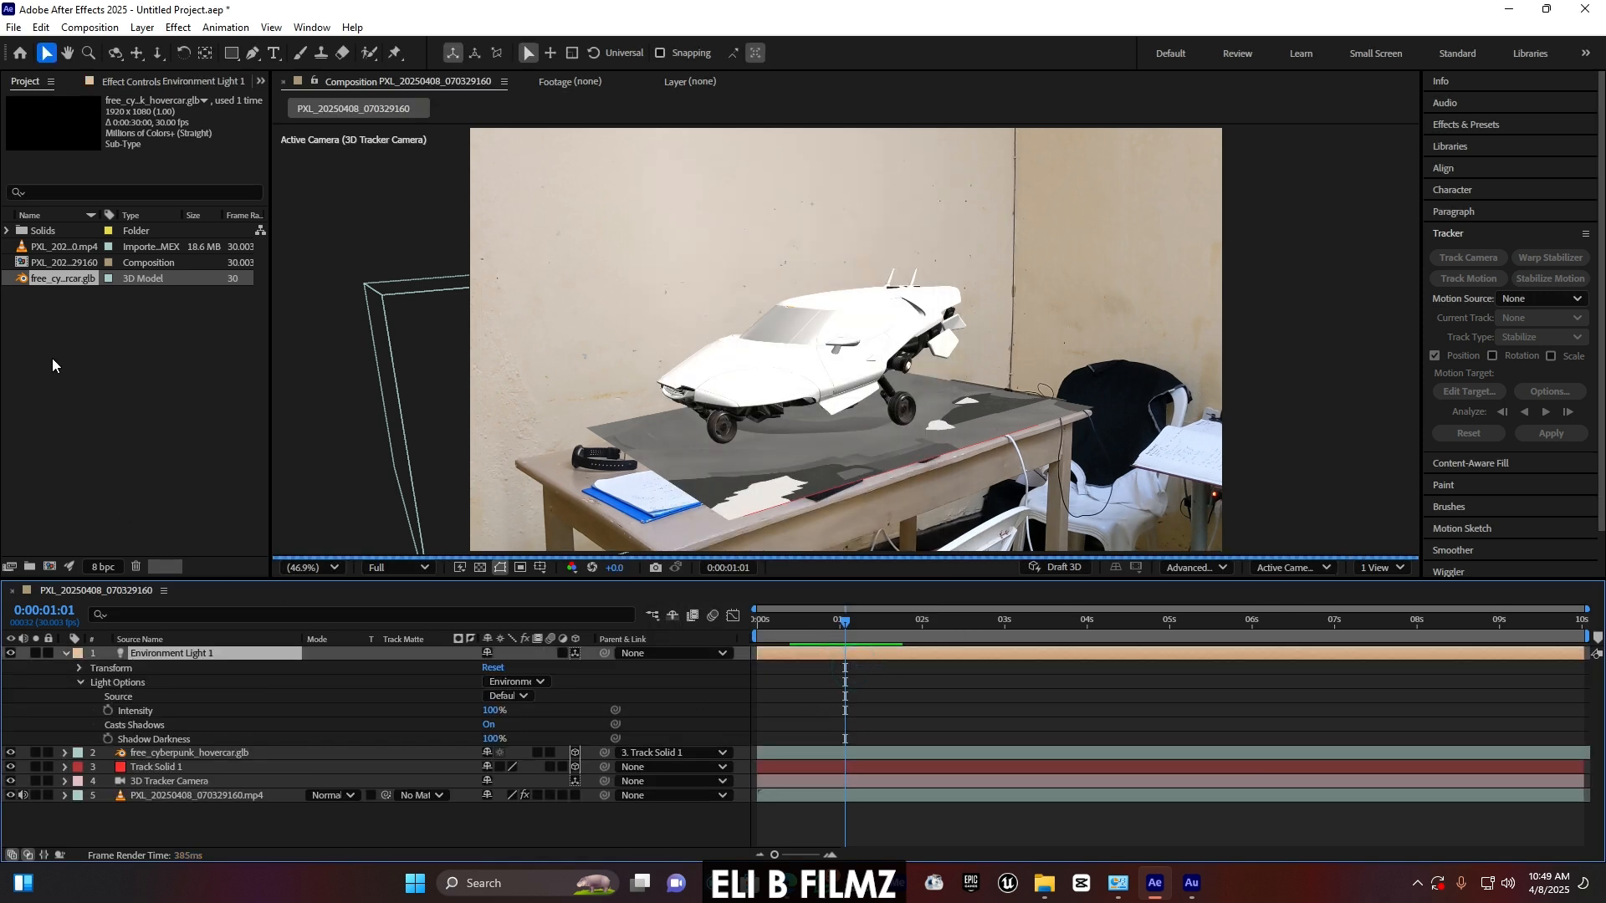
# - Import studio_small_04_2k.exr, add it as the uppermost layer of the composition and hide it
pyautogui.doubleClick(167, 506)
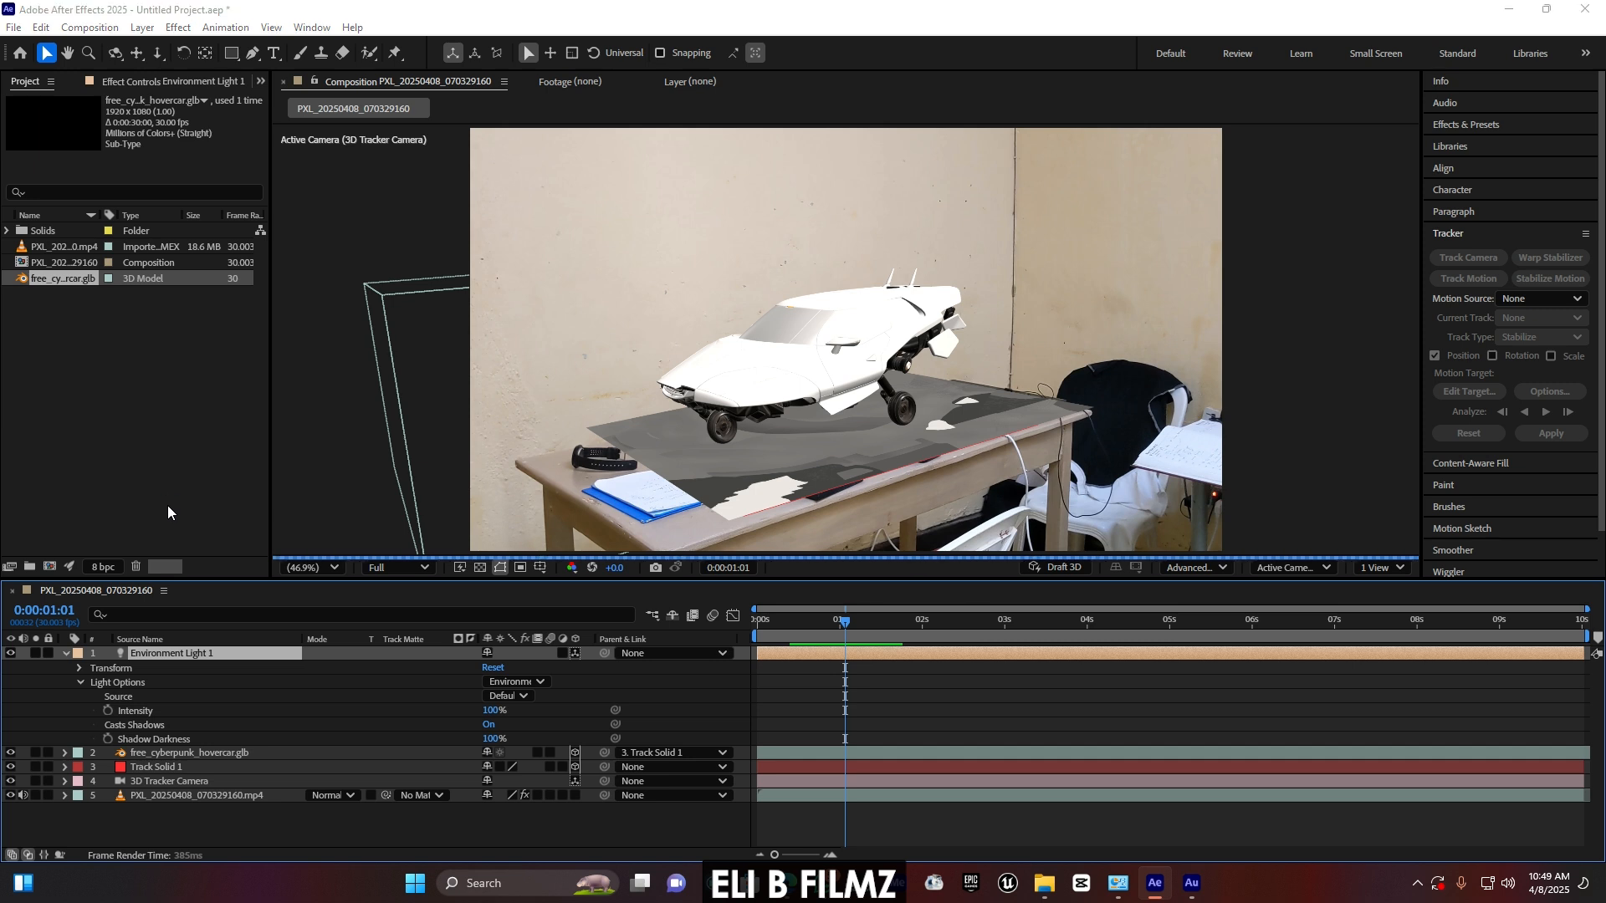
pyautogui.doubleClick(547, 183)
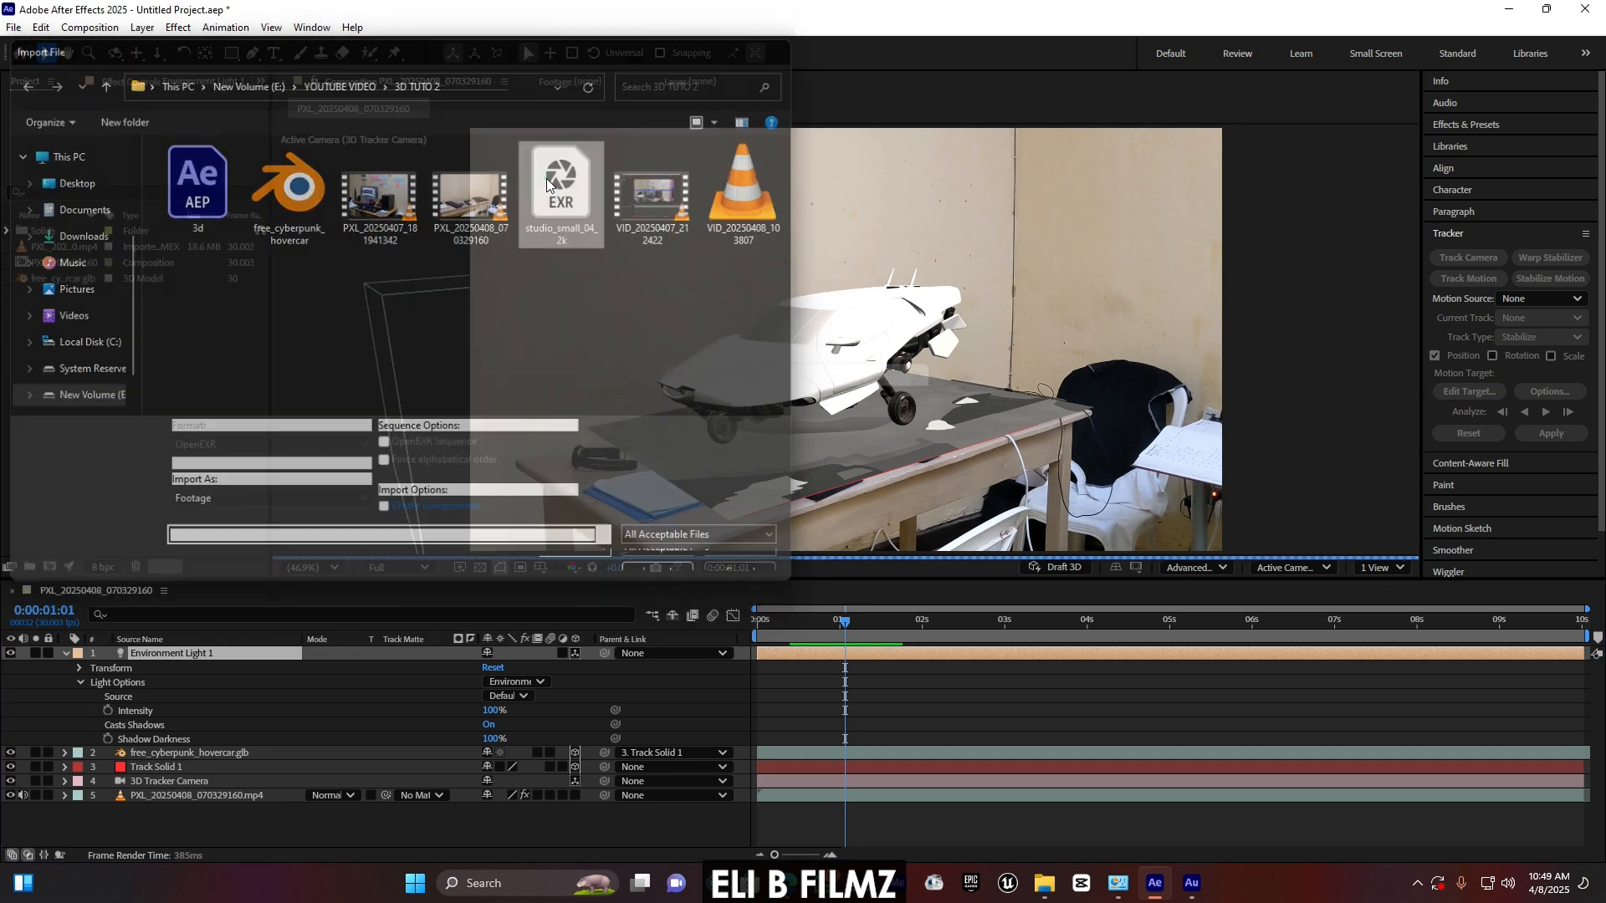
pyautogui.click(65, 654)
pyautogui.moveTo(68, 230); pyautogui.dragTo(167, 647)
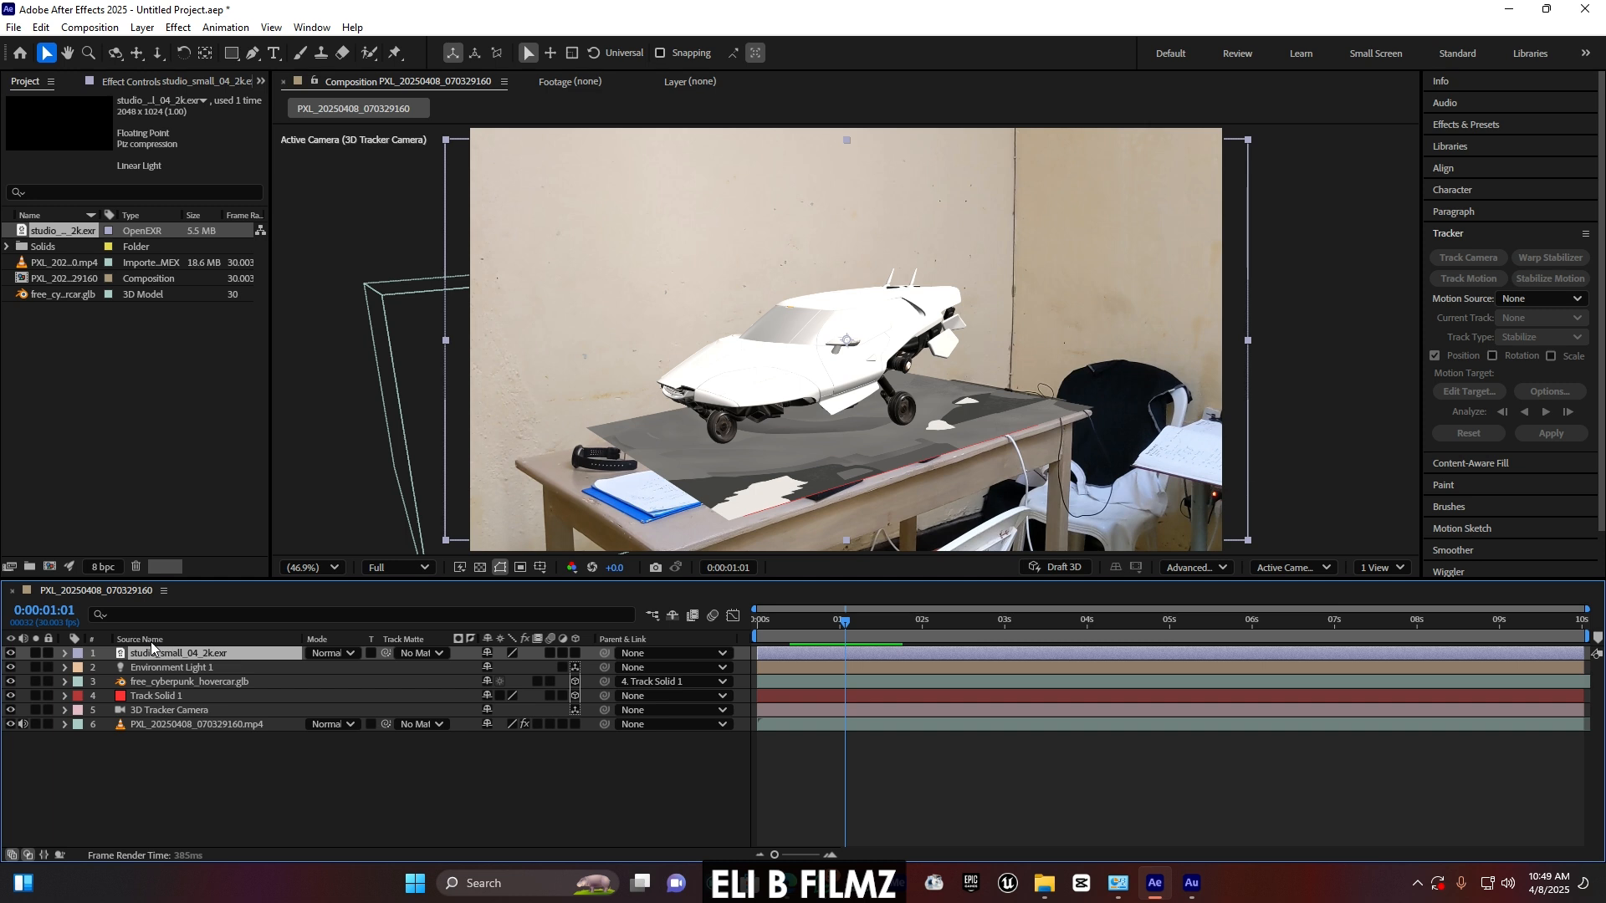
pyautogui.click(11, 655)
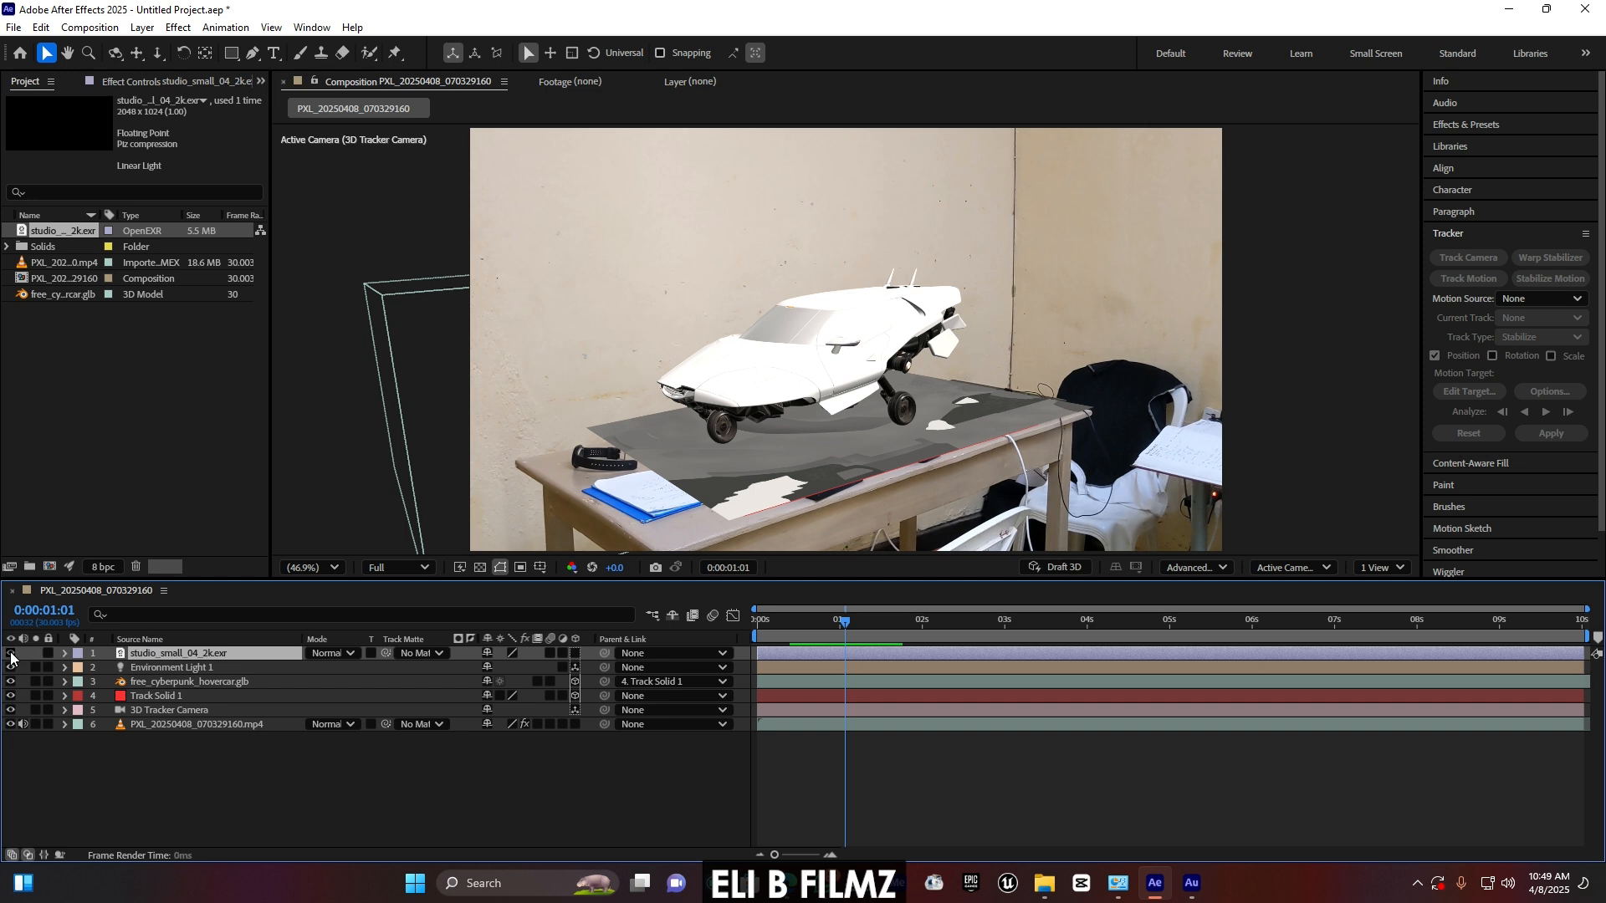
# - Set the environment light's source to the studio_small_04_2k.exr layer
pyautogui.click(64, 668)
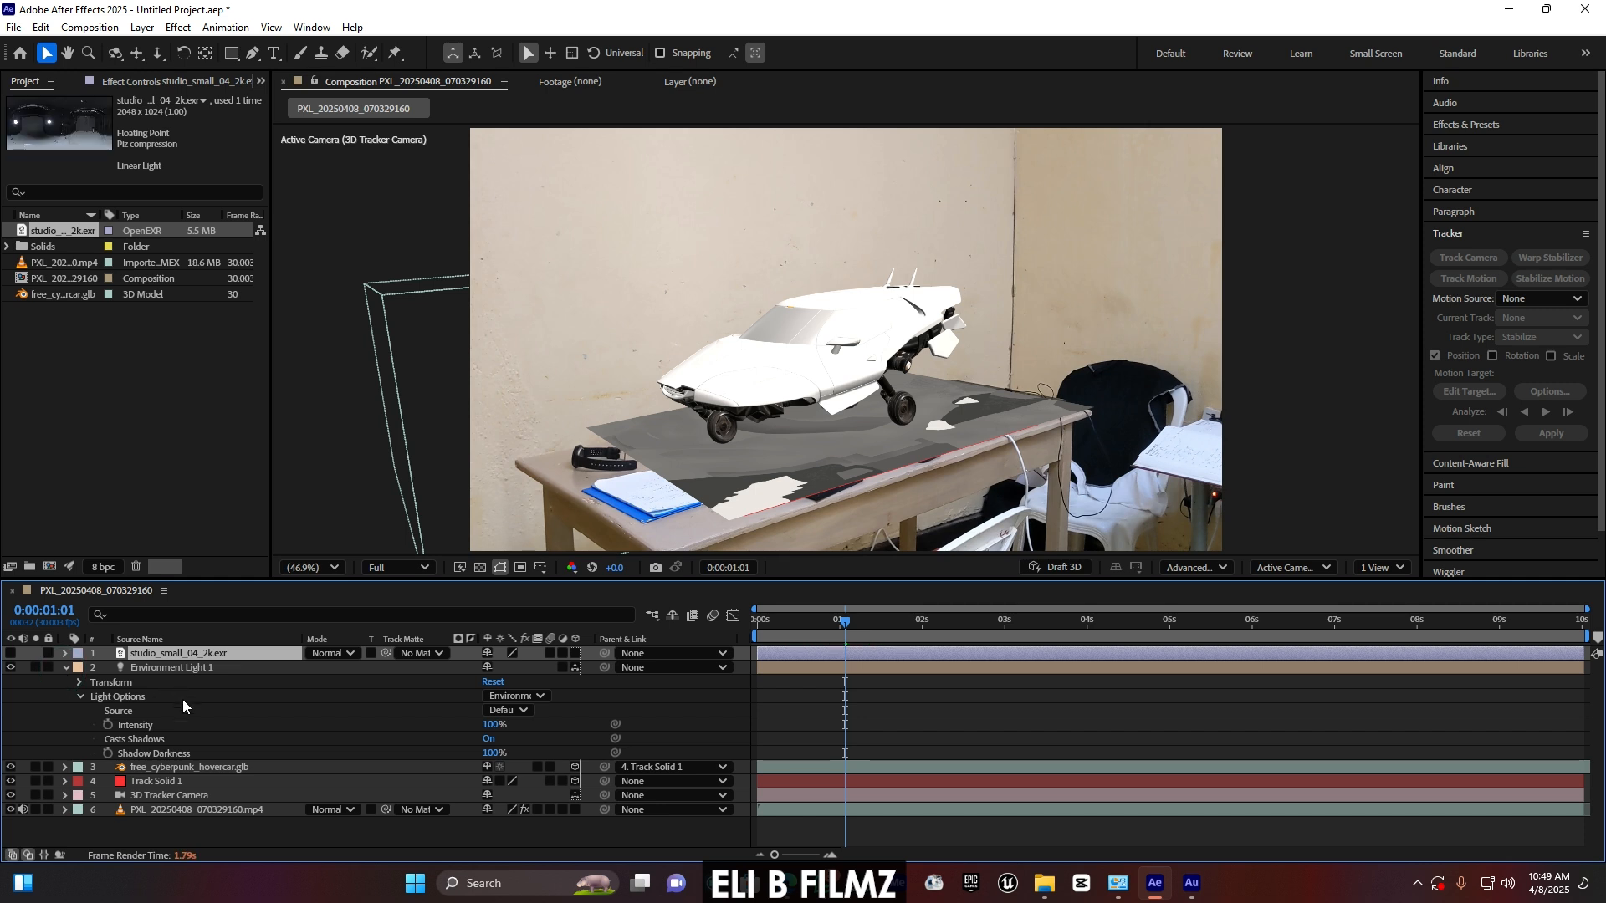
pyautogui.click(512, 711)
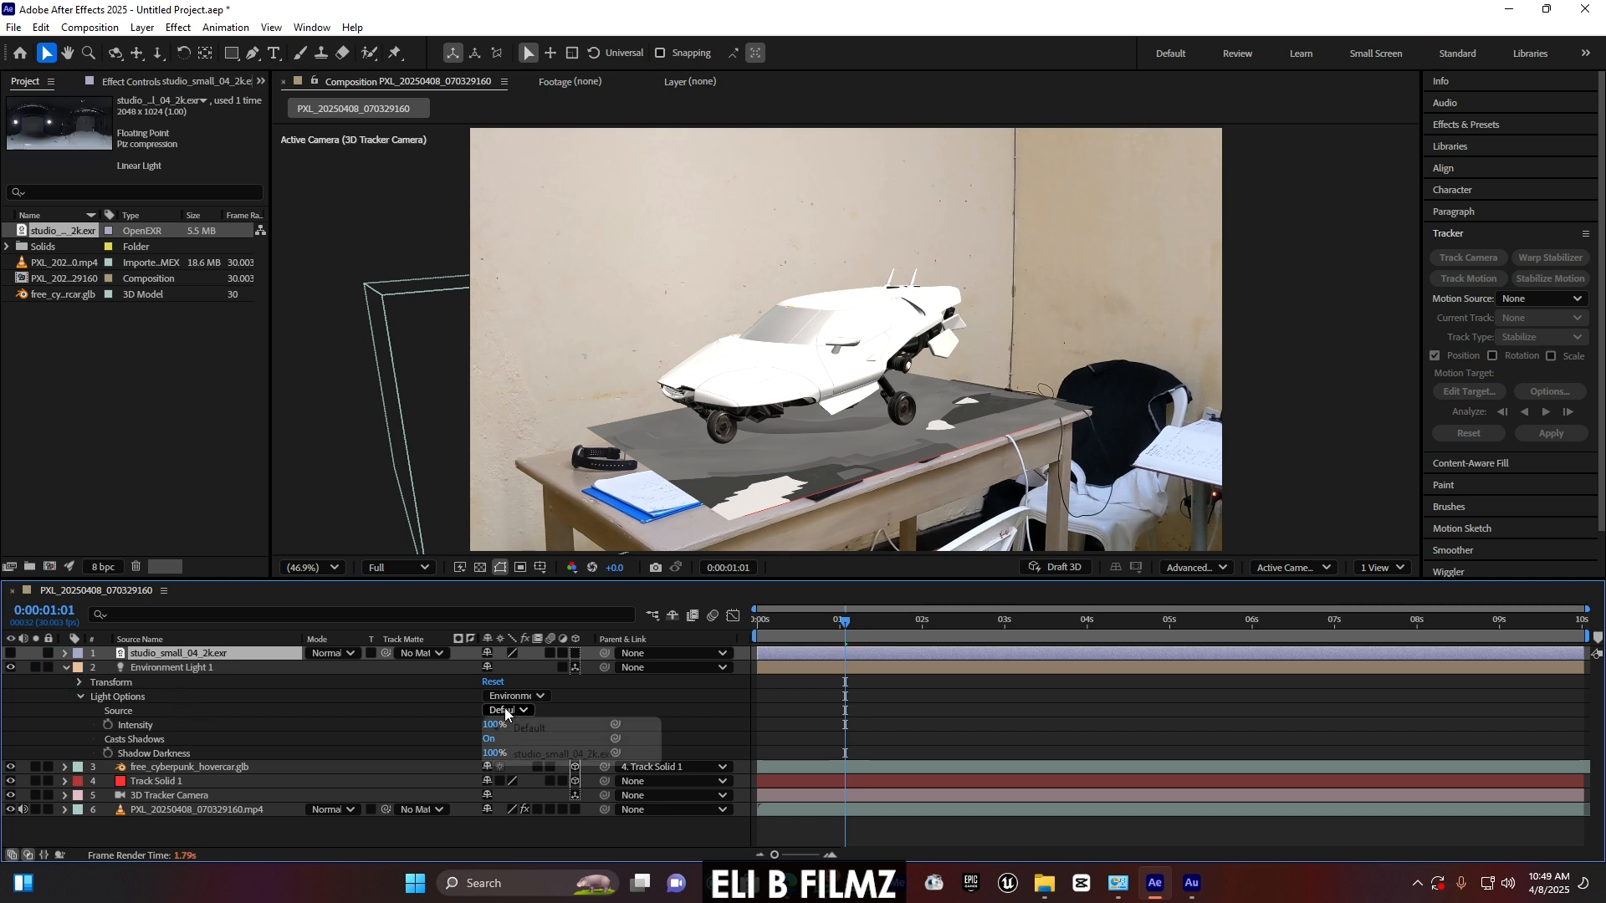
pyautogui.click(554, 755)
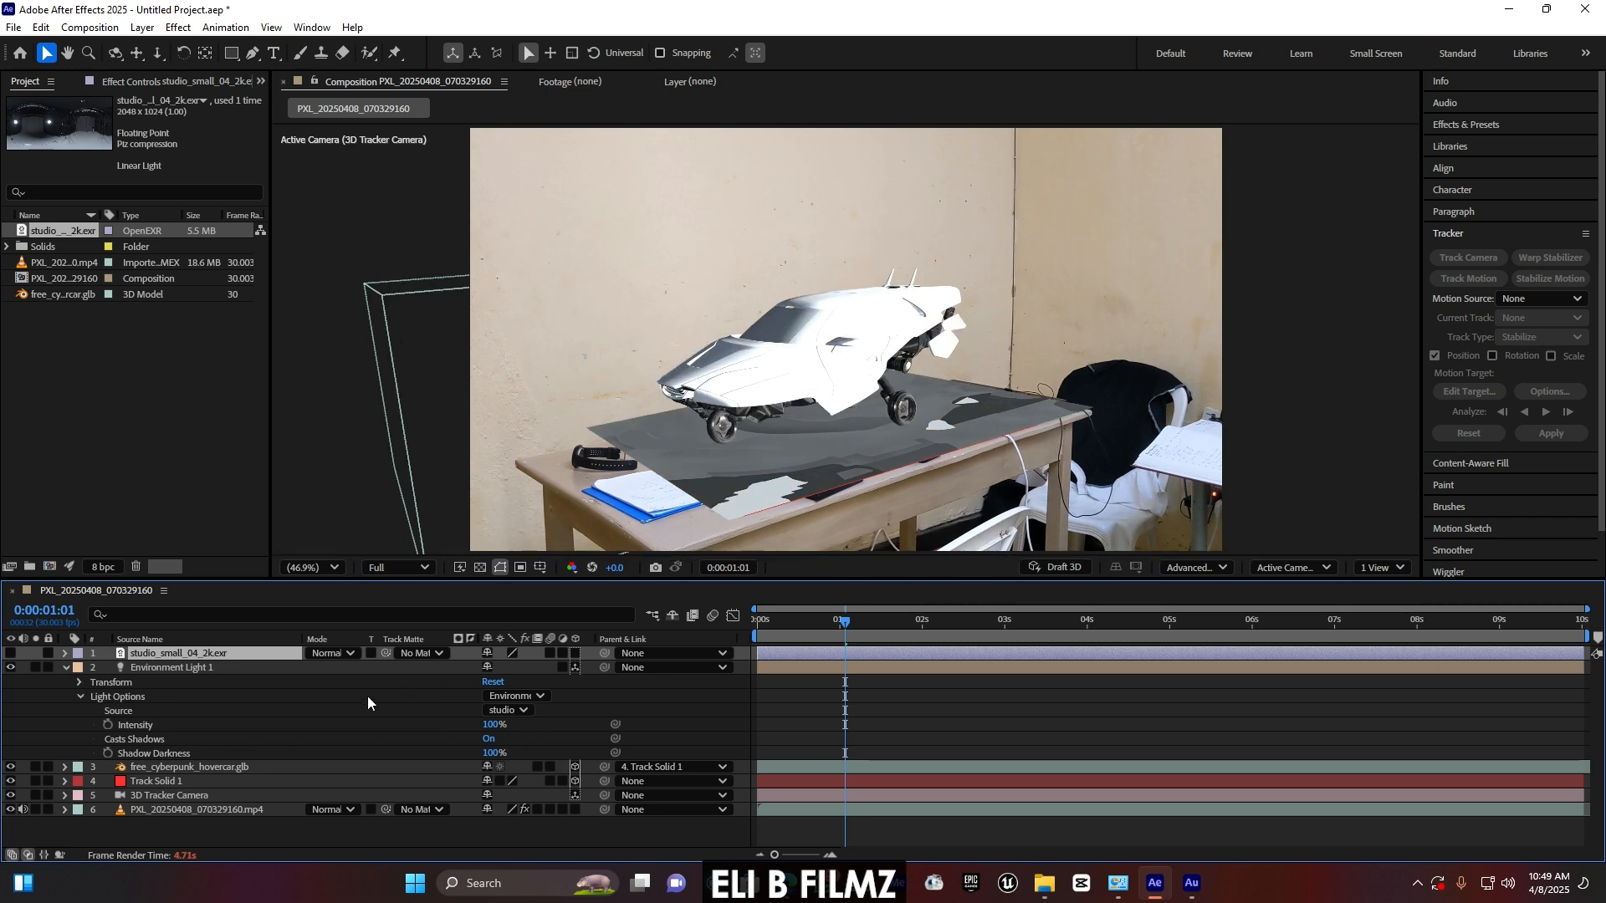
# - Rotate the environment light to 78° on X and 103° on Y
pyautogui.click(79, 682)
pyautogui.moveTo(507, 696); pyautogui.dragTo(573, 695)
pyautogui.moveTo(502, 710); pyautogui.dragTo(562, 710)
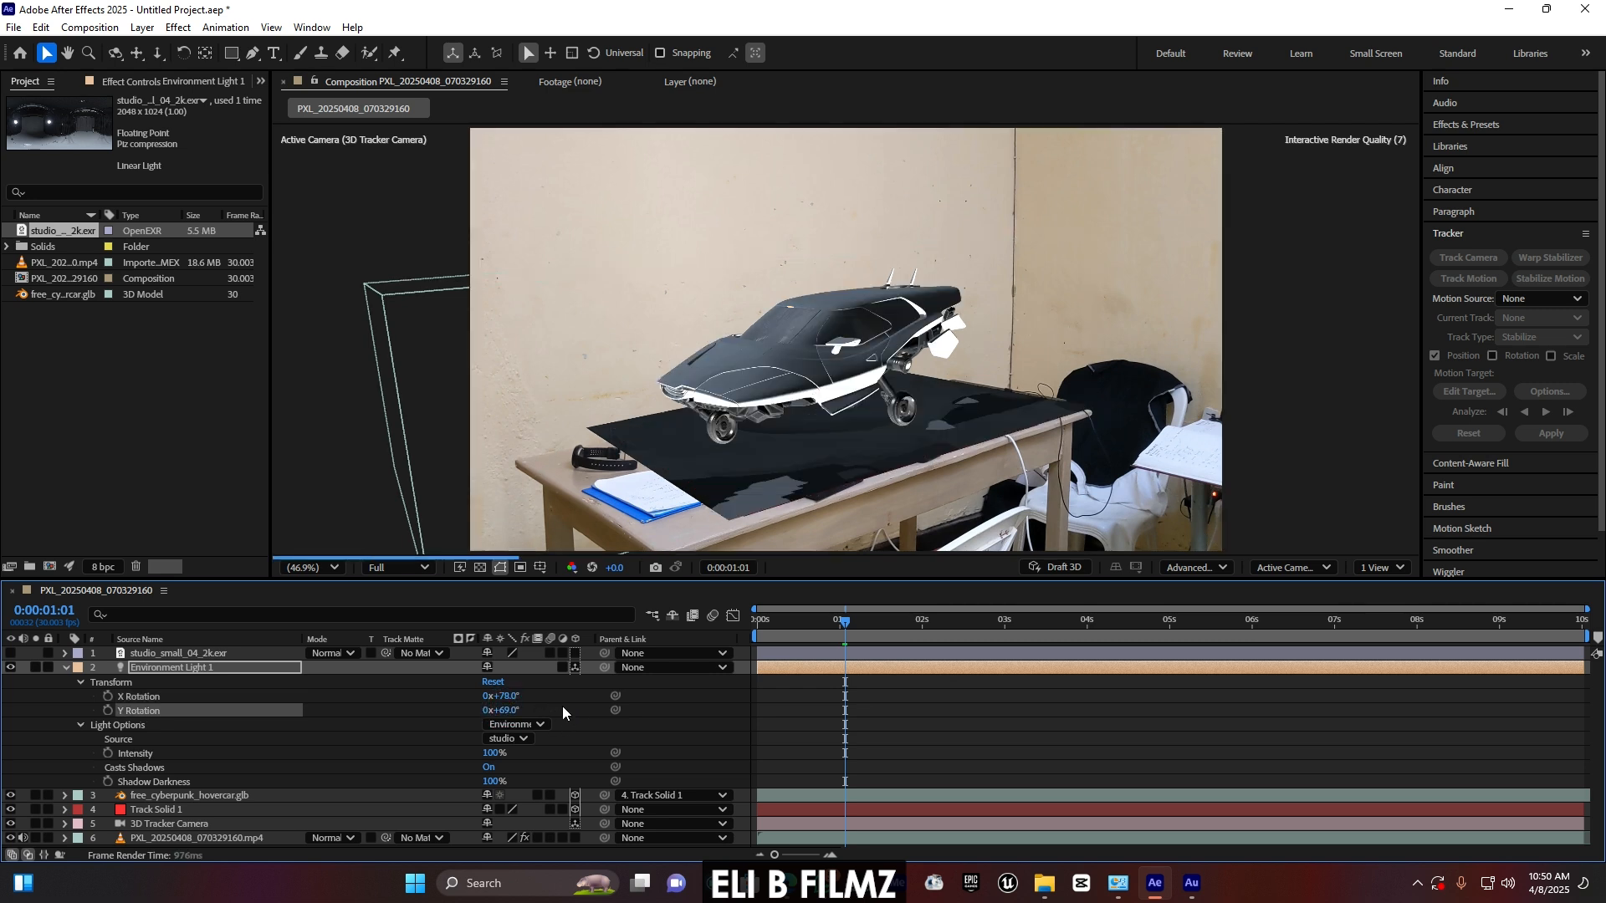
pyautogui.moveTo(504, 710); pyautogui.dragTo(533, 710)
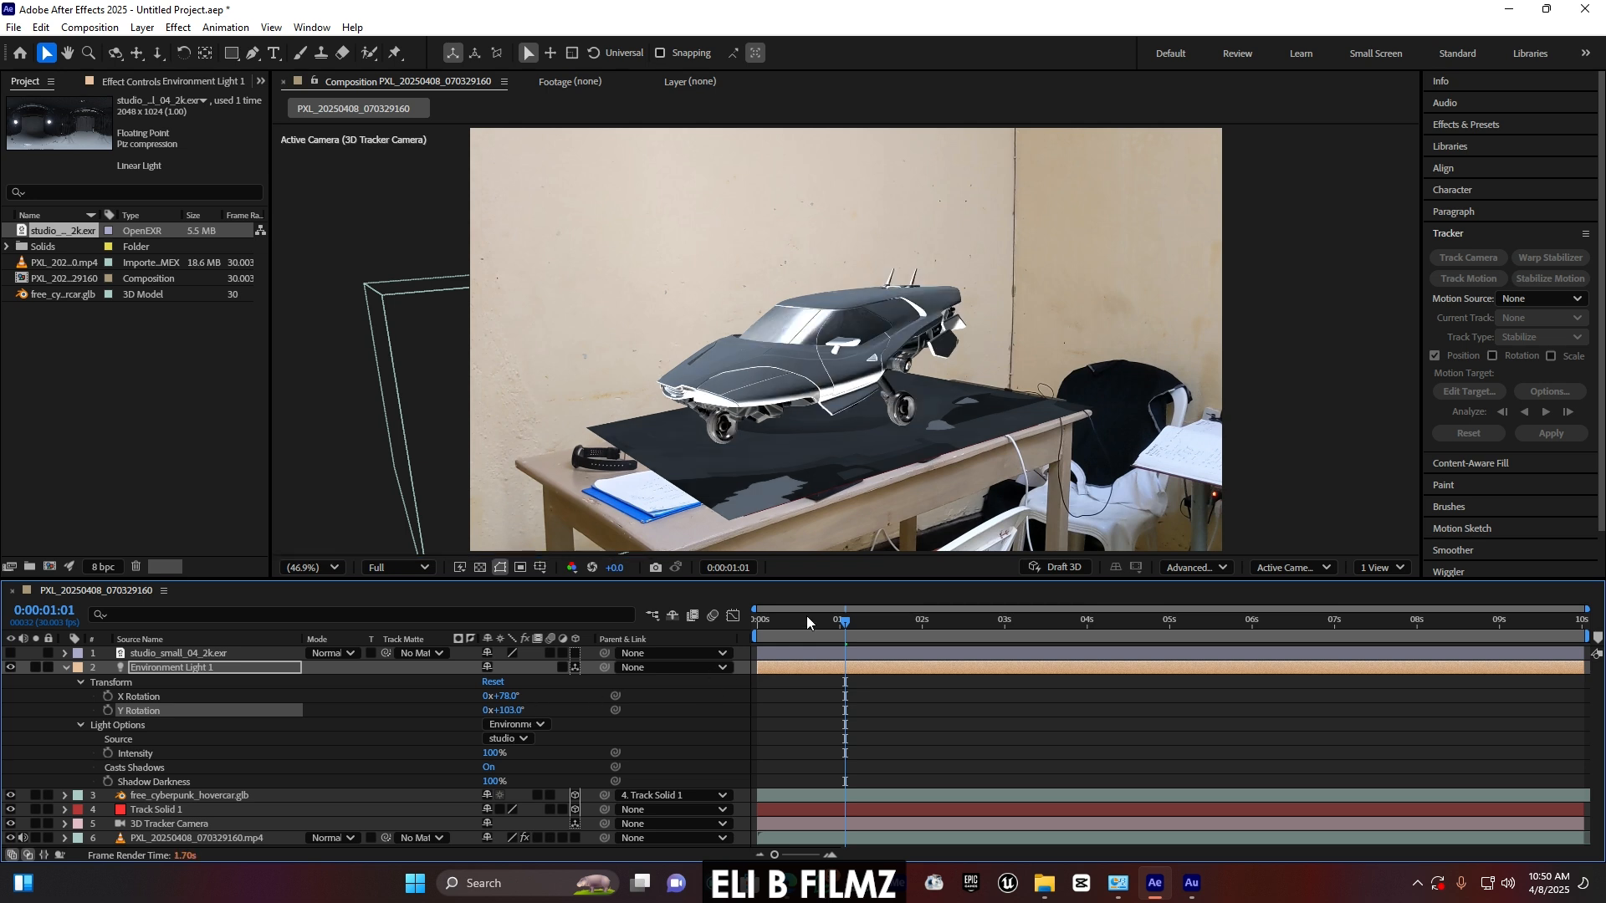
pyautogui.click(66, 667)
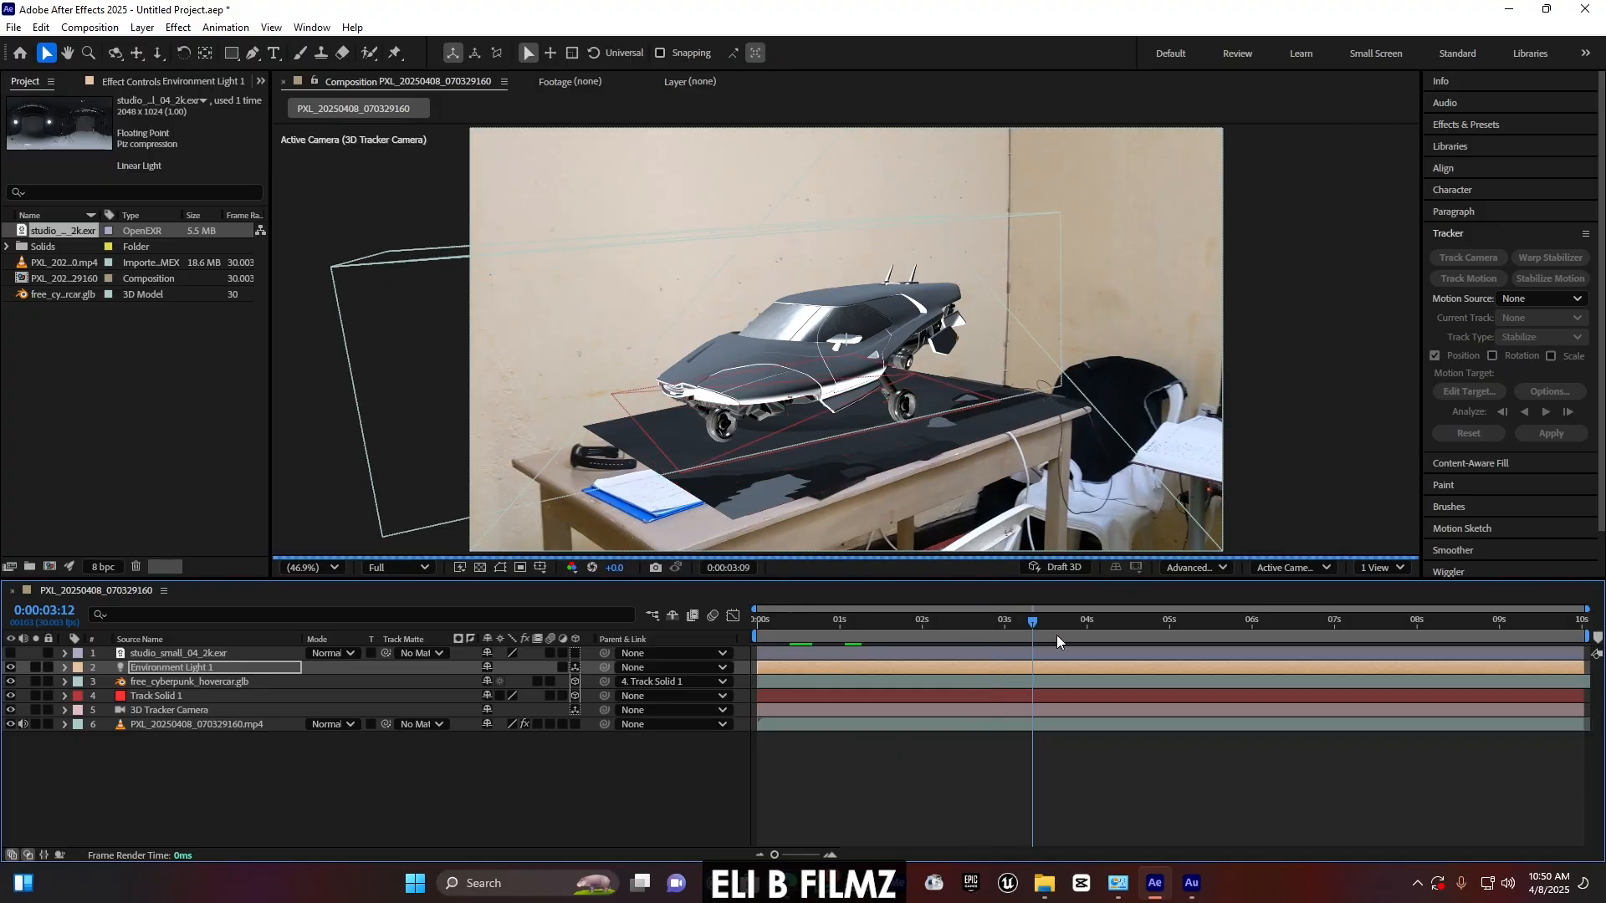
# - Hide Track Solid 1 at 0:00:05:19 and move the current time to 0:00:01:11
pyautogui.moveTo(1057, 635); pyautogui.dragTo(1223, 643)
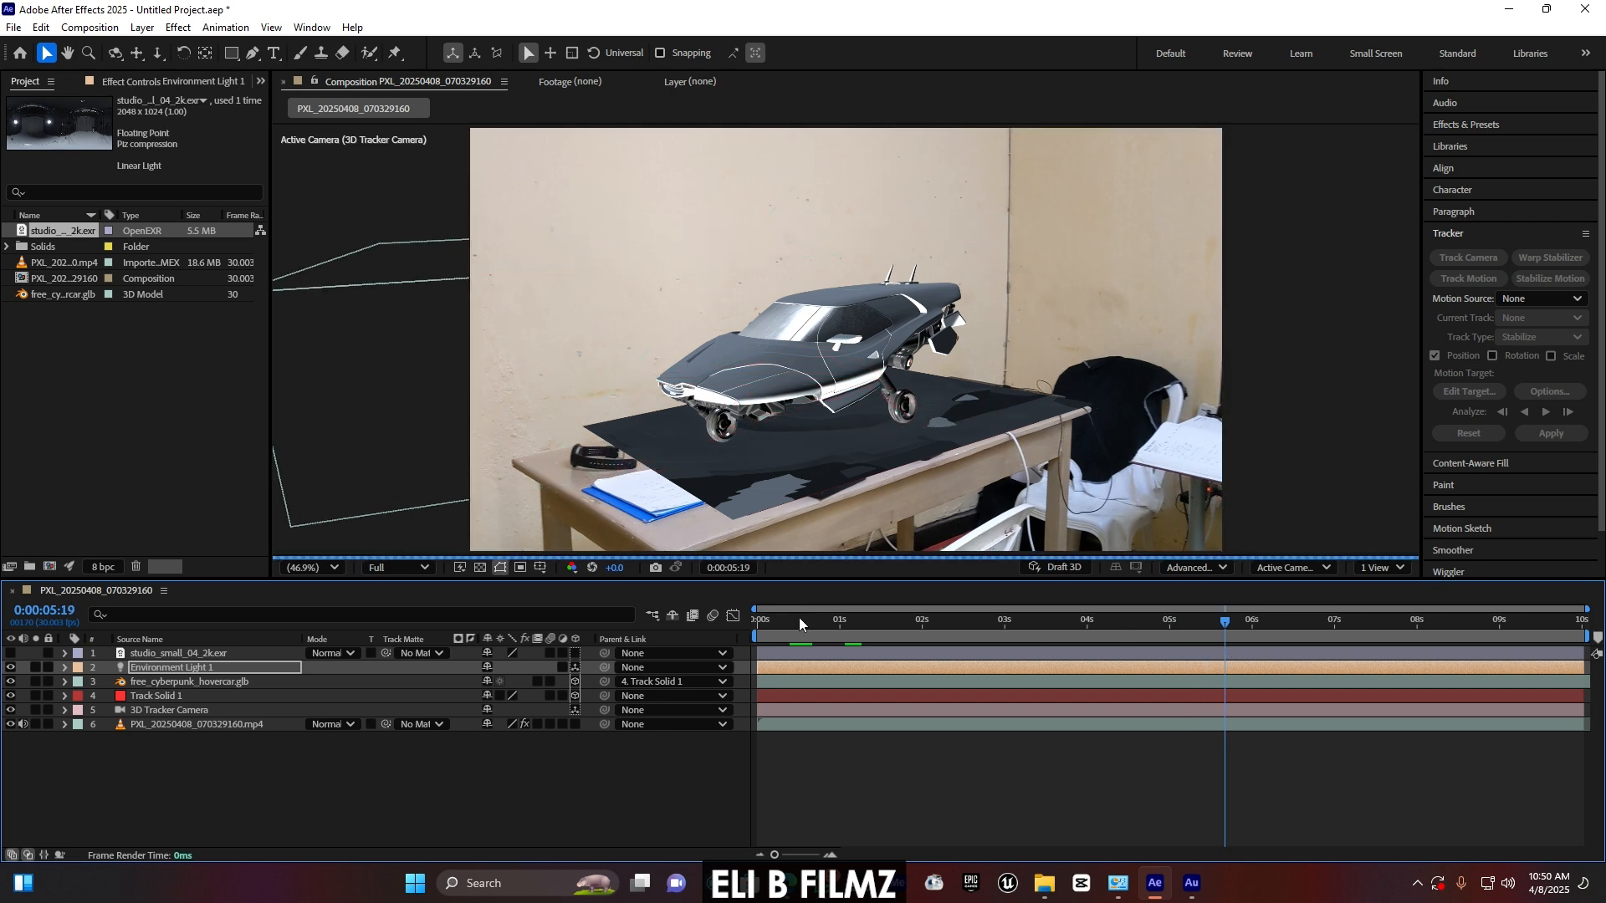
pyautogui.click(10, 699)
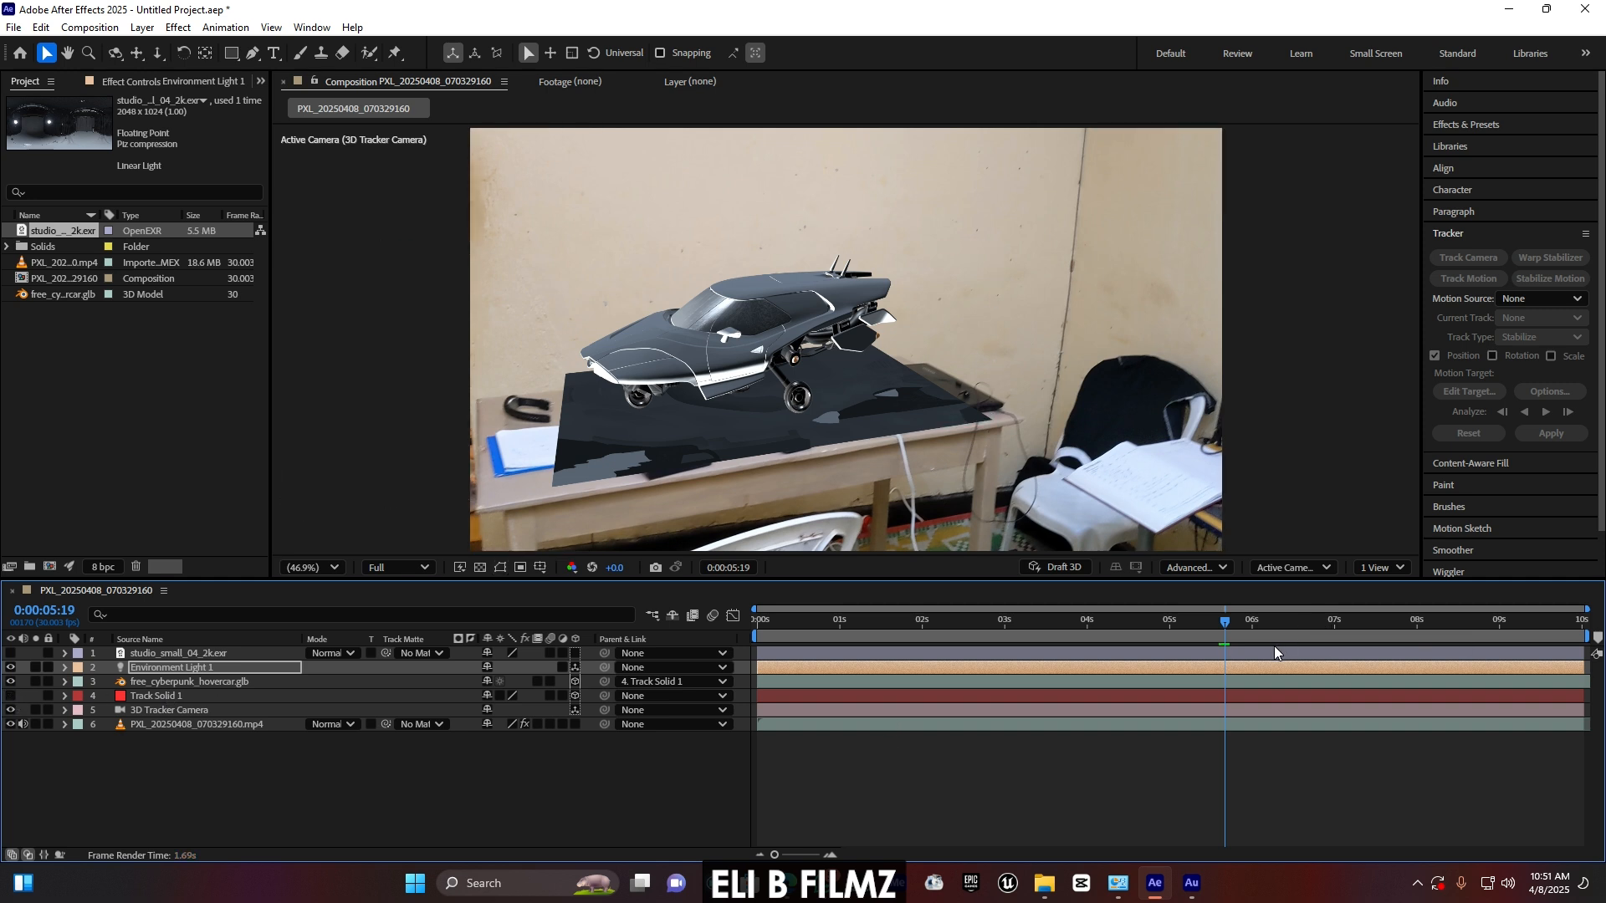
pyautogui.moveTo(1194, 628); pyautogui.dragTo(871, 647)
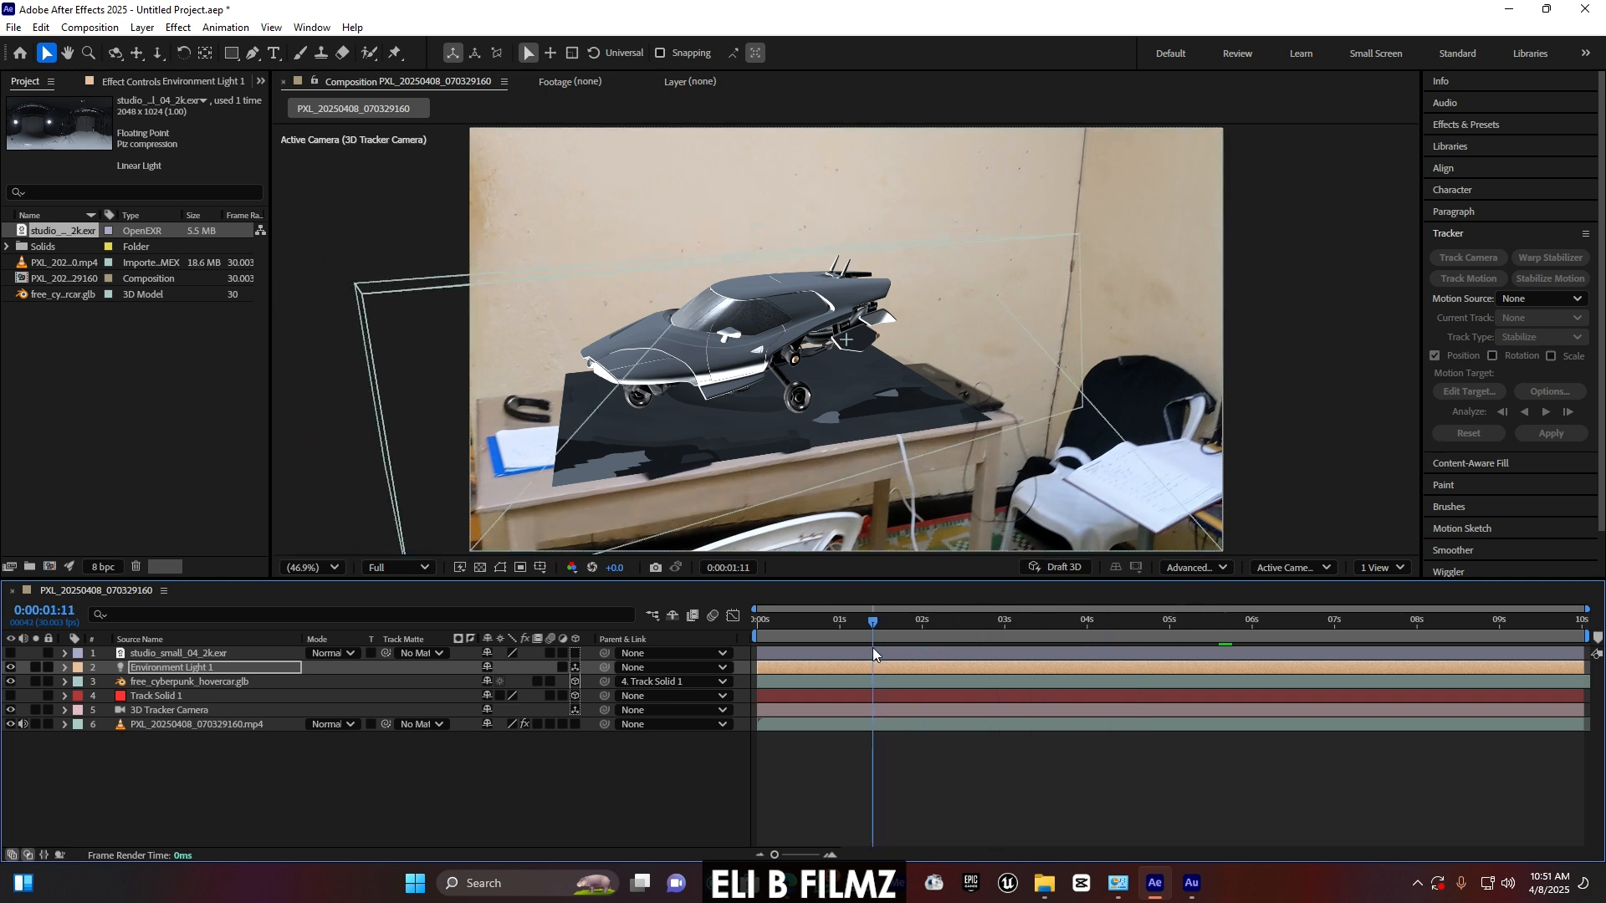